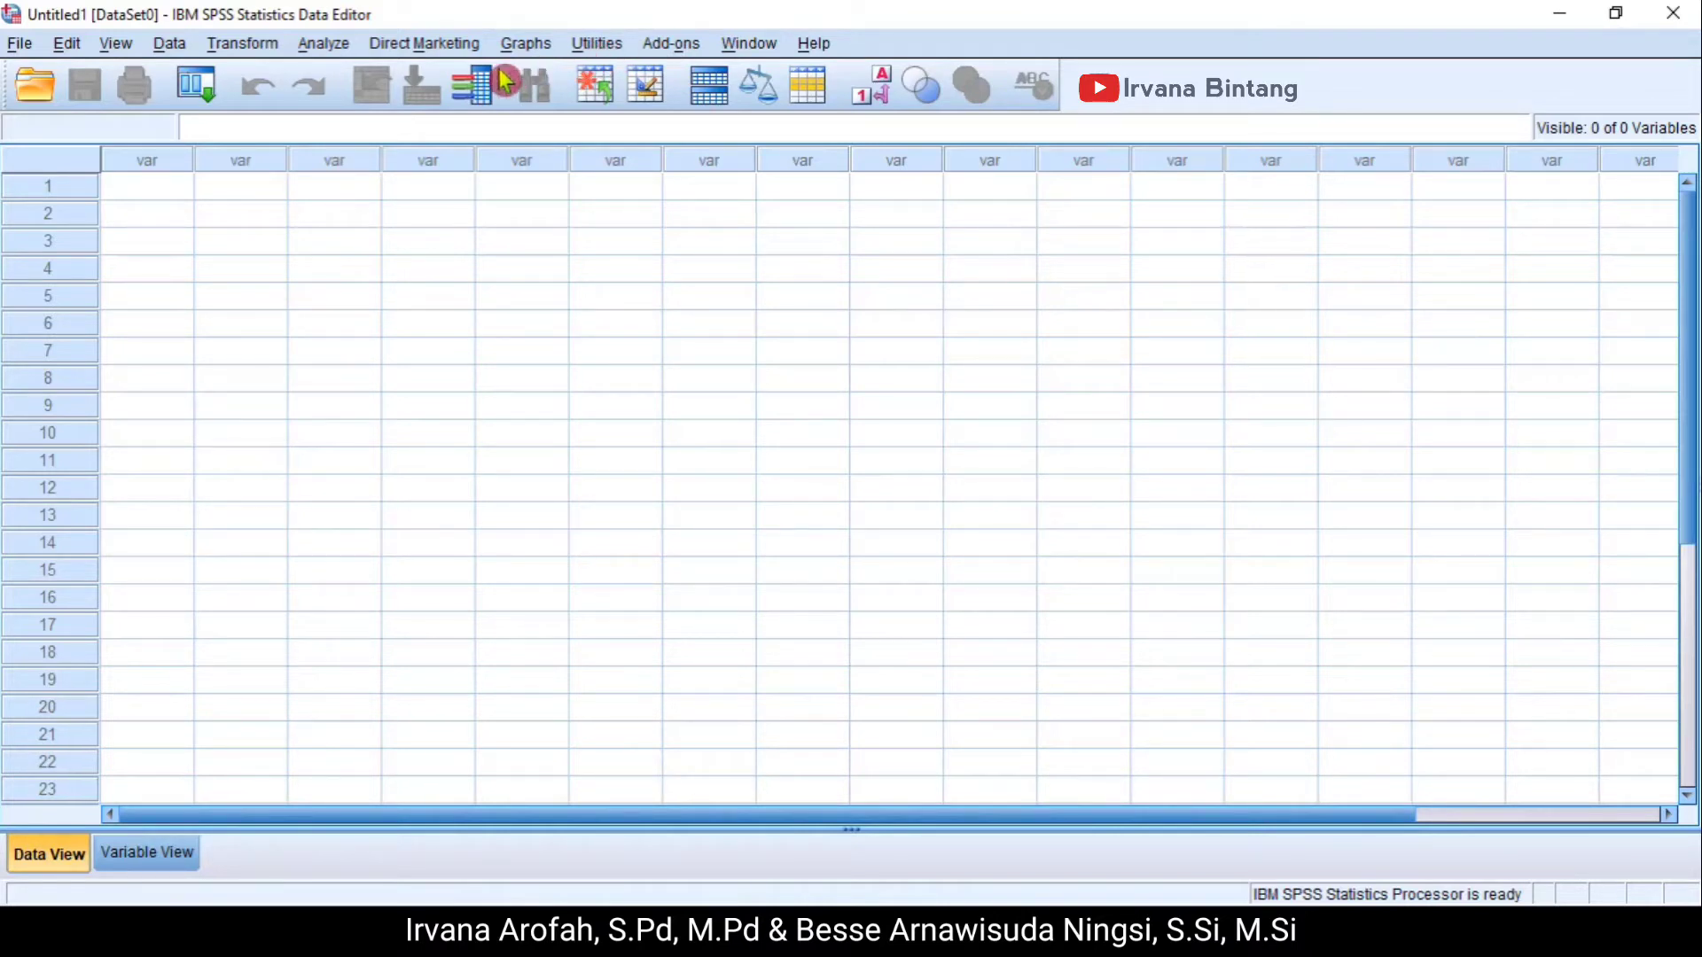
pyautogui.click(25, 49)
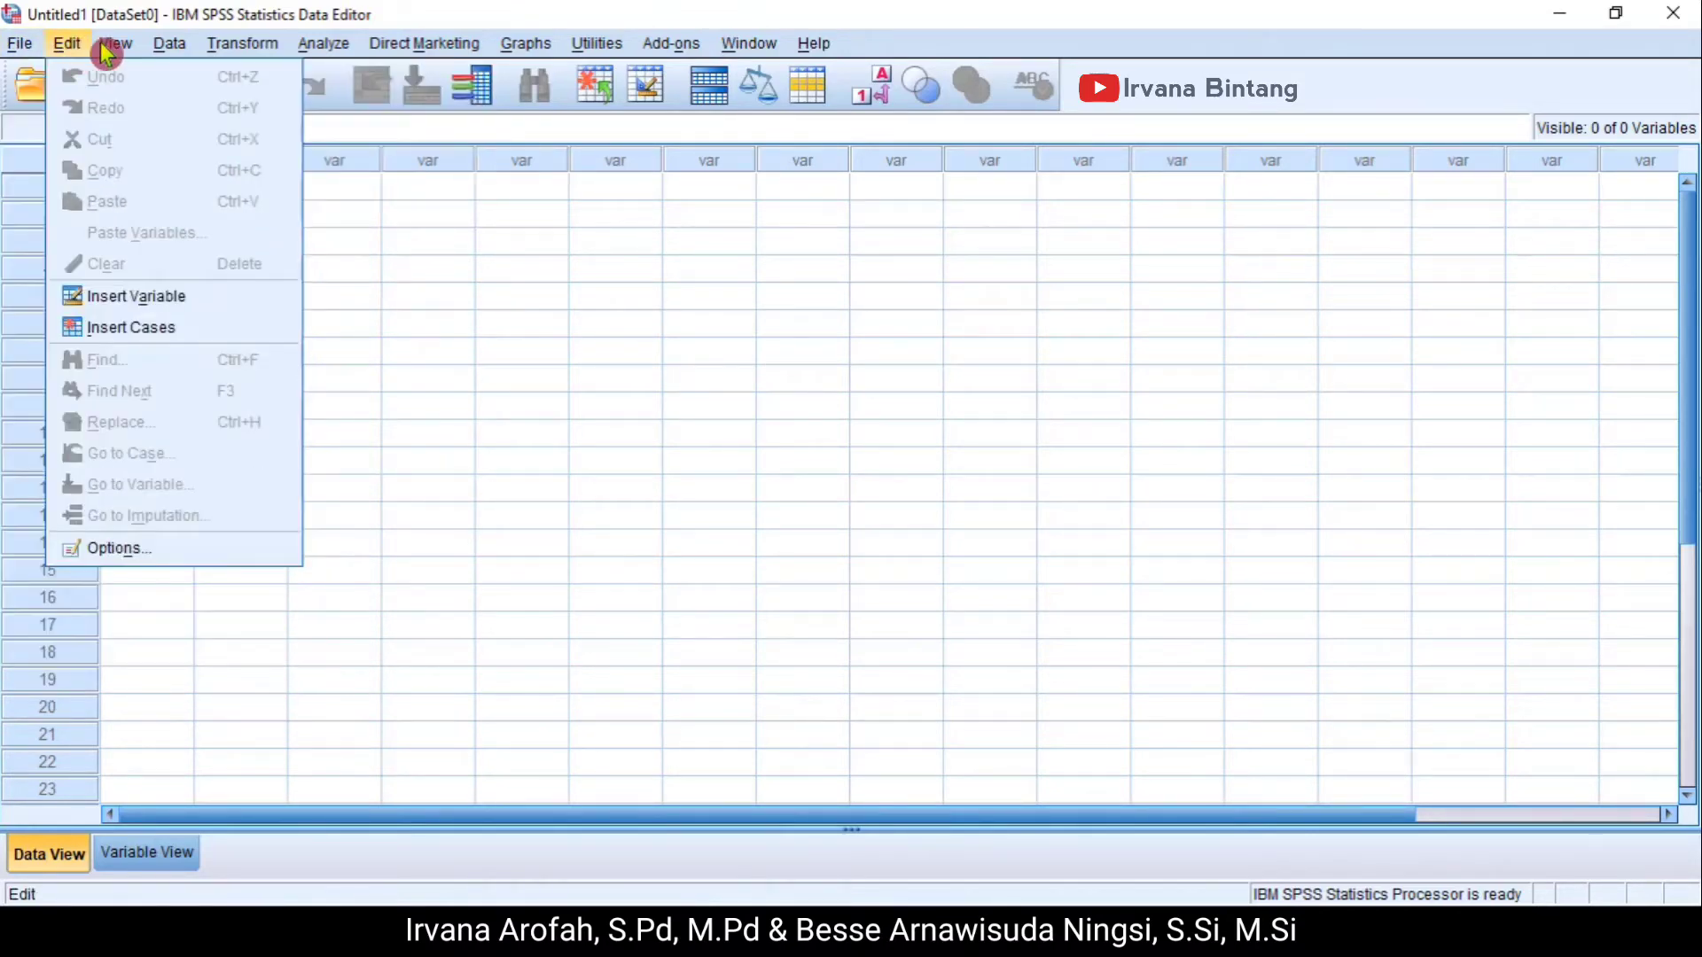
pyautogui.moveTo(238, 51)
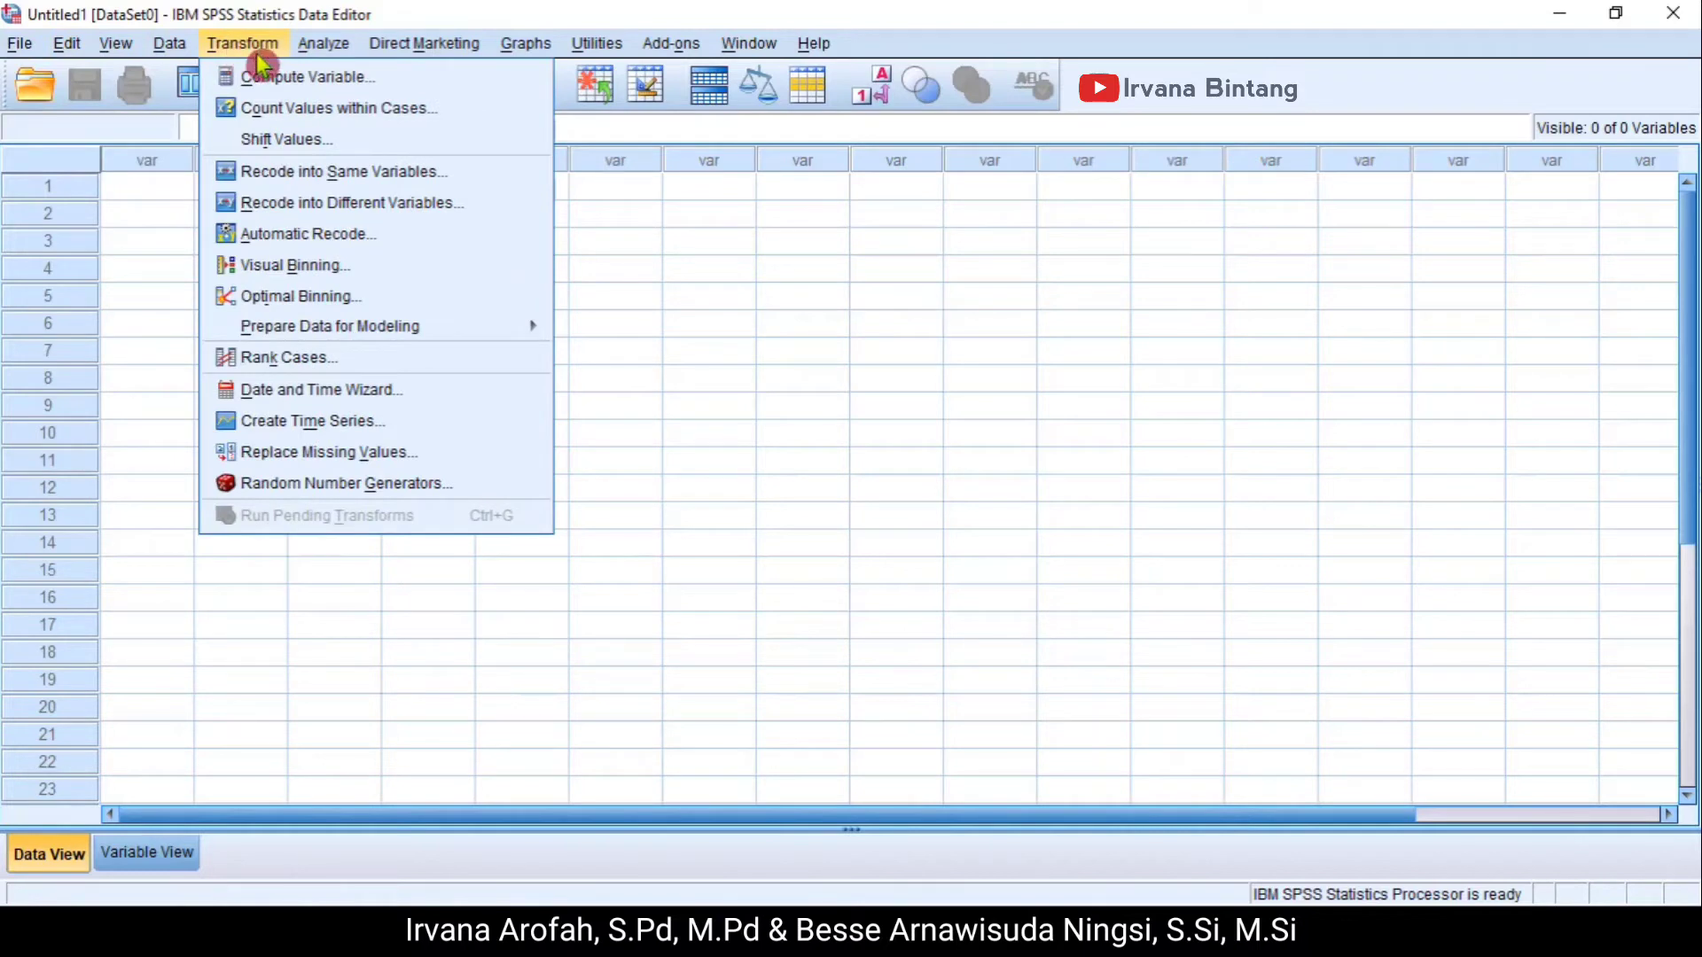
pyautogui.moveTo(335, 54)
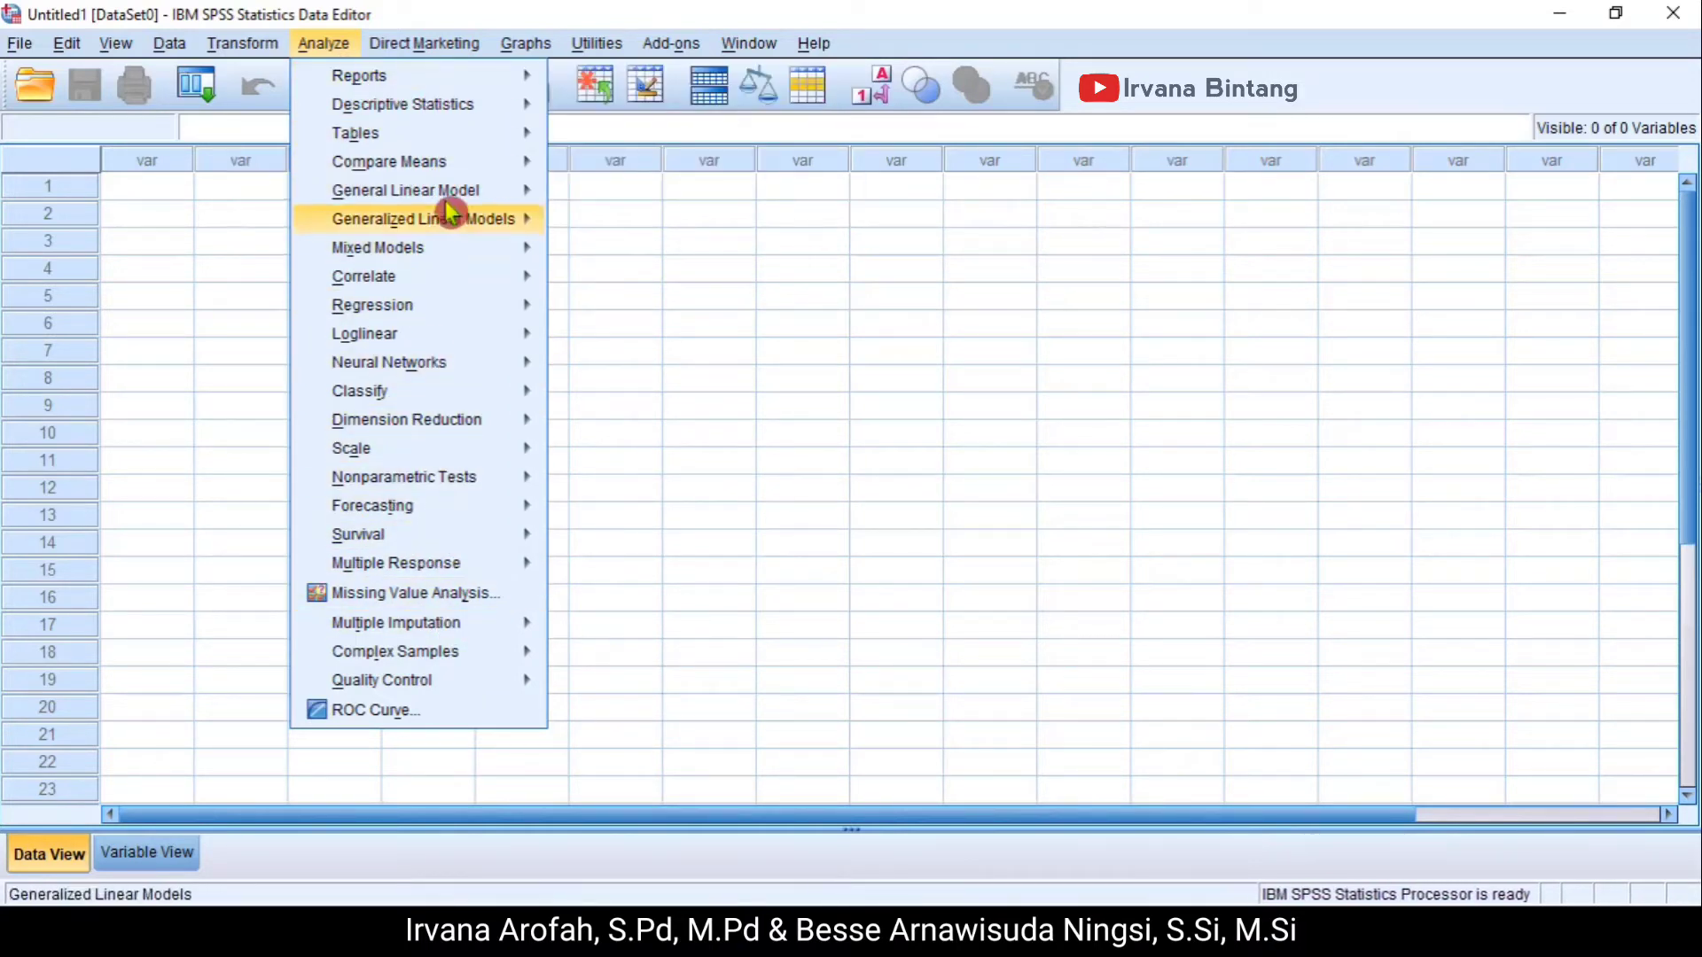
pyautogui.moveTo(521, 46)
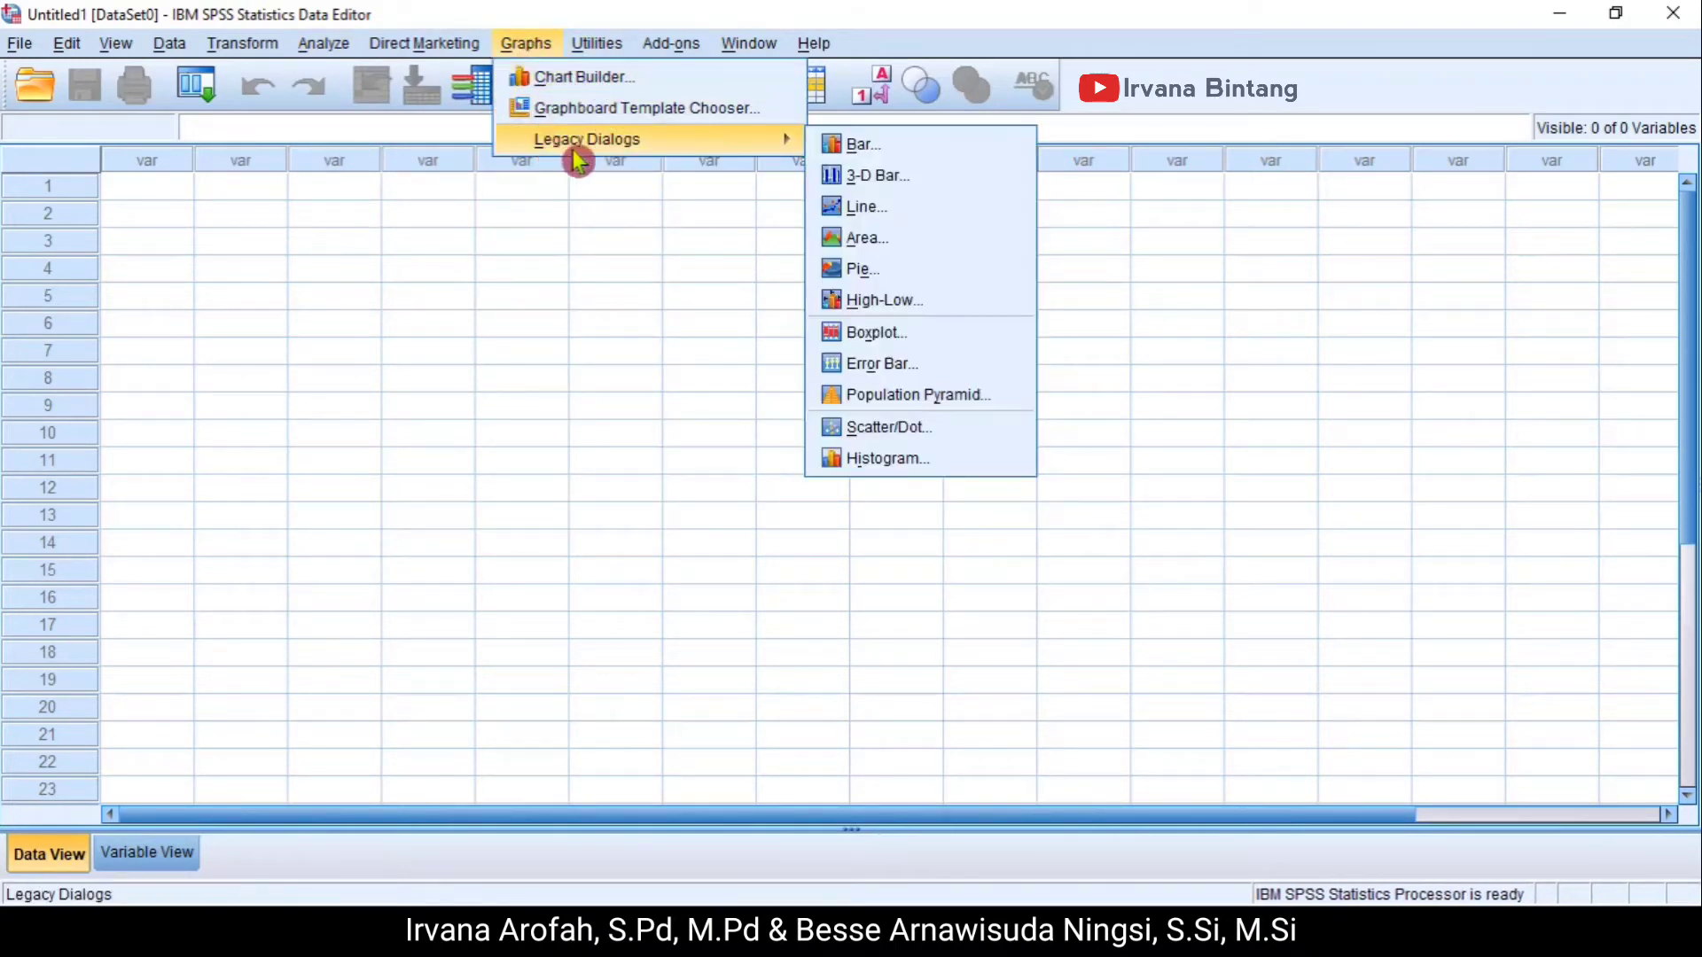
pyautogui.click(241, 360)
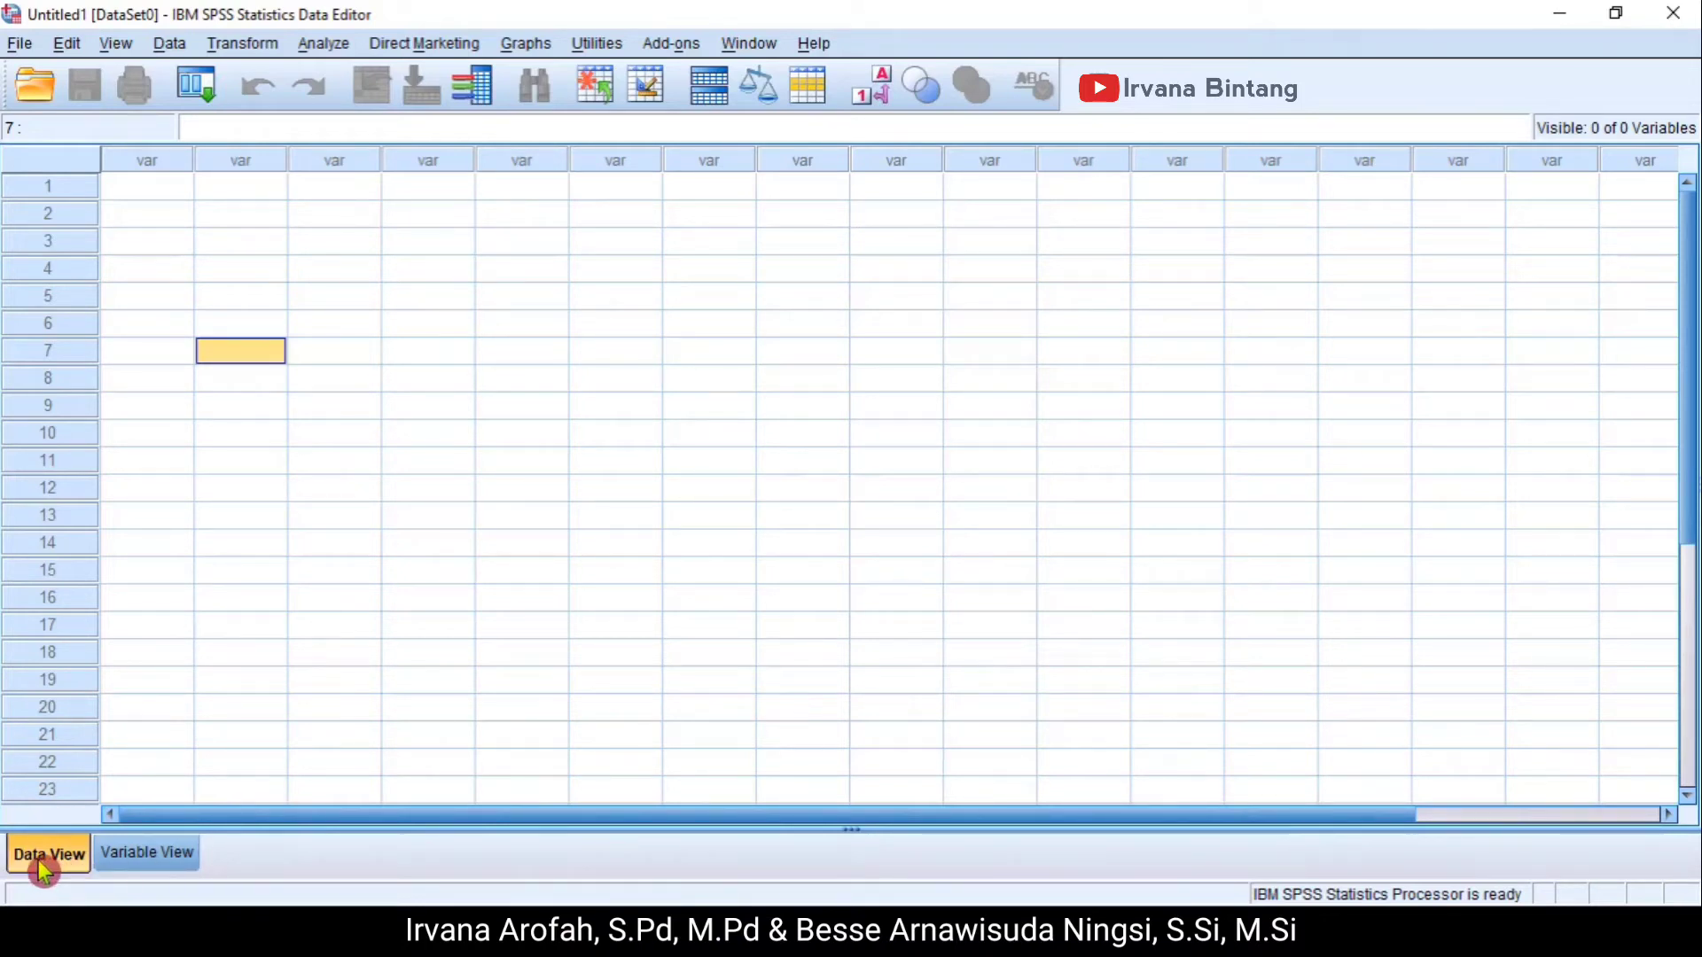
# - Look at the empty Variable View, return to Data View and move around its empty cells
pyautogui.click(151, 862)
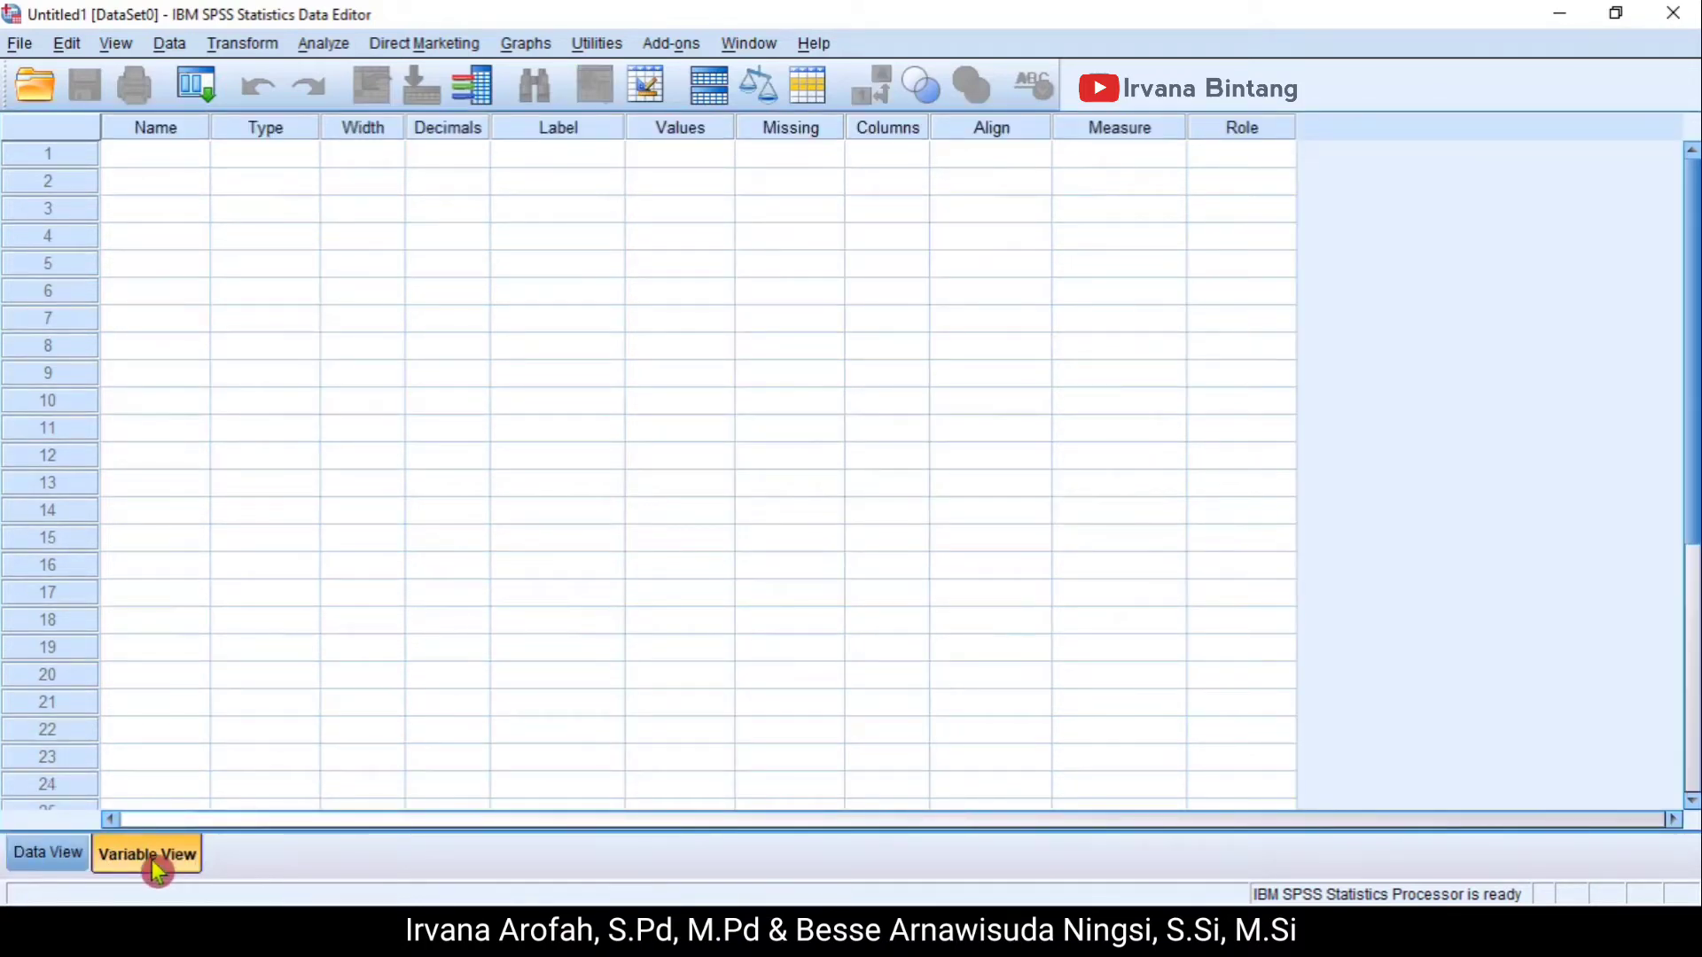
pyautogui.click(50, 851)
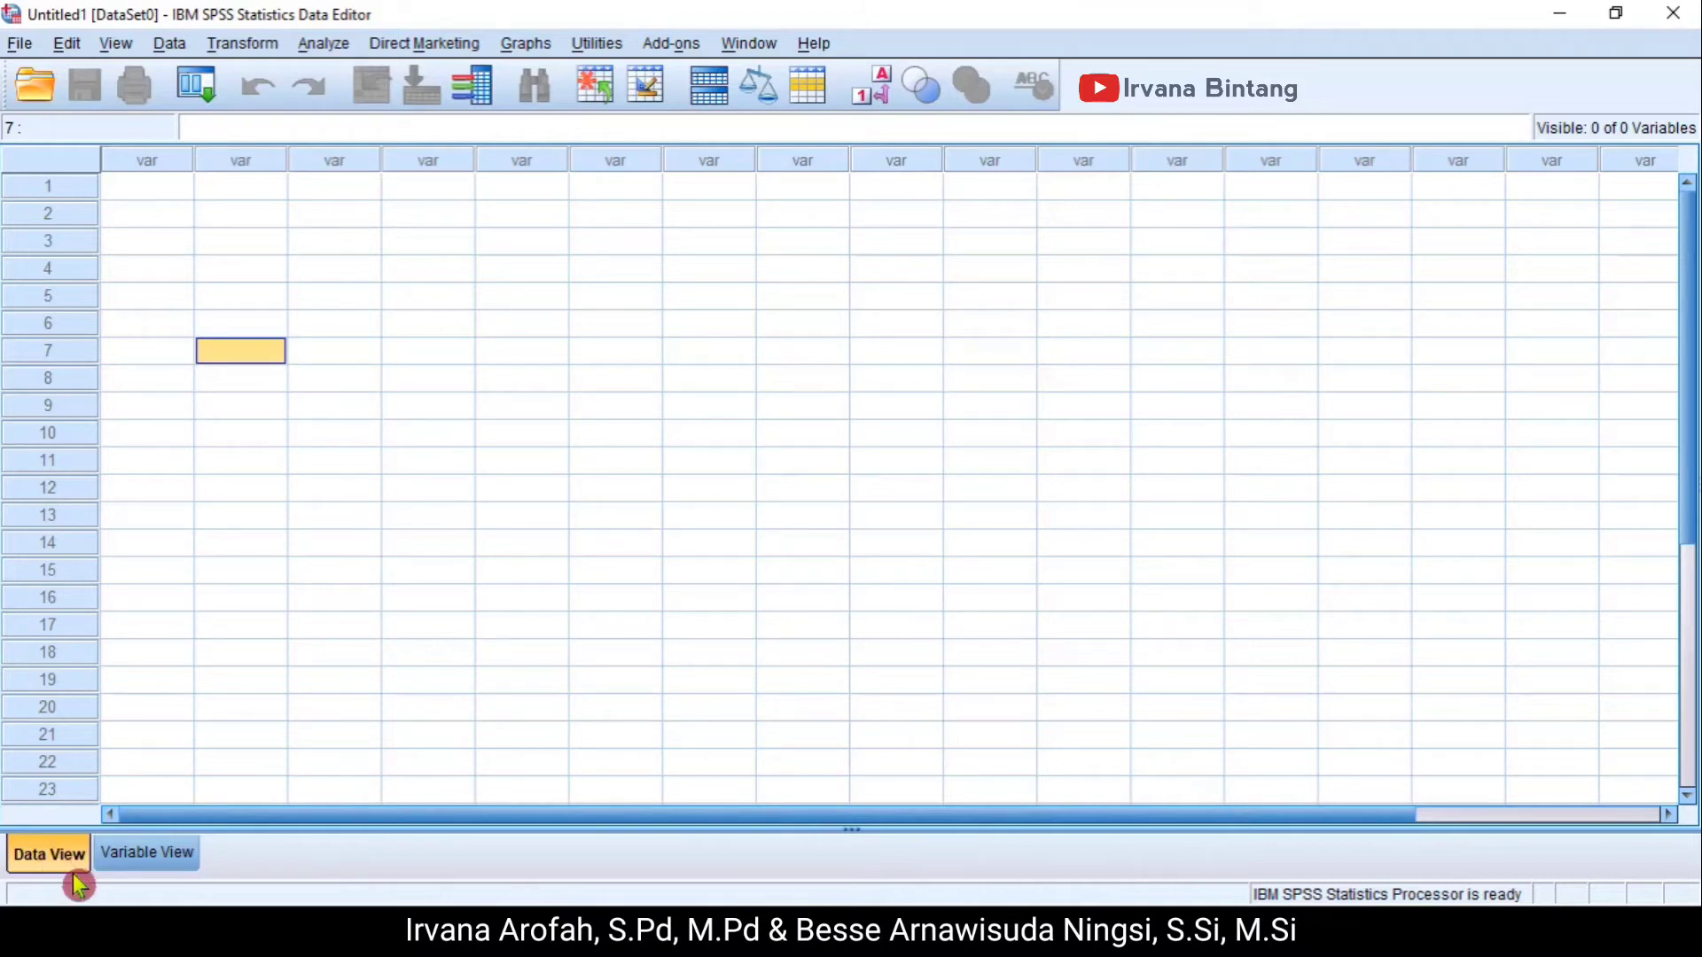
pyautogui.press('Up')
pyautogui.press('Up')
pyautogui.press('Up')
pyautogui.press('Right')
pyautogui.press('Right')
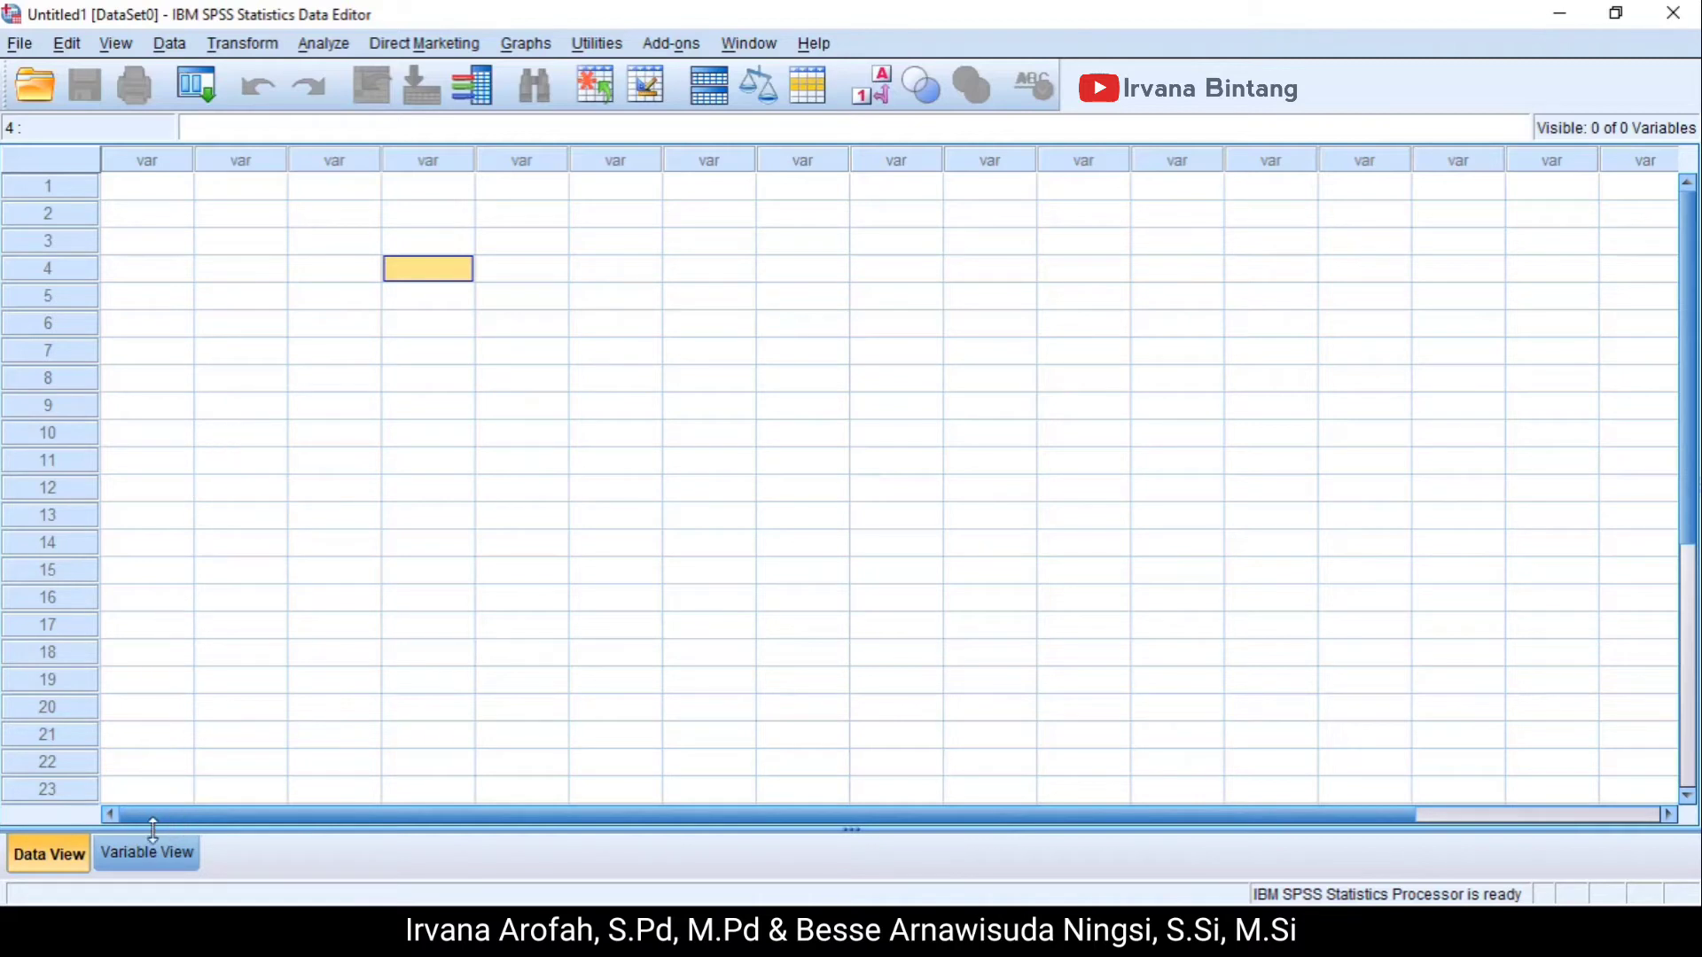
# - Switch the data editor to Variable View to work with the variable definitions
pyautogui.click(169, 853)
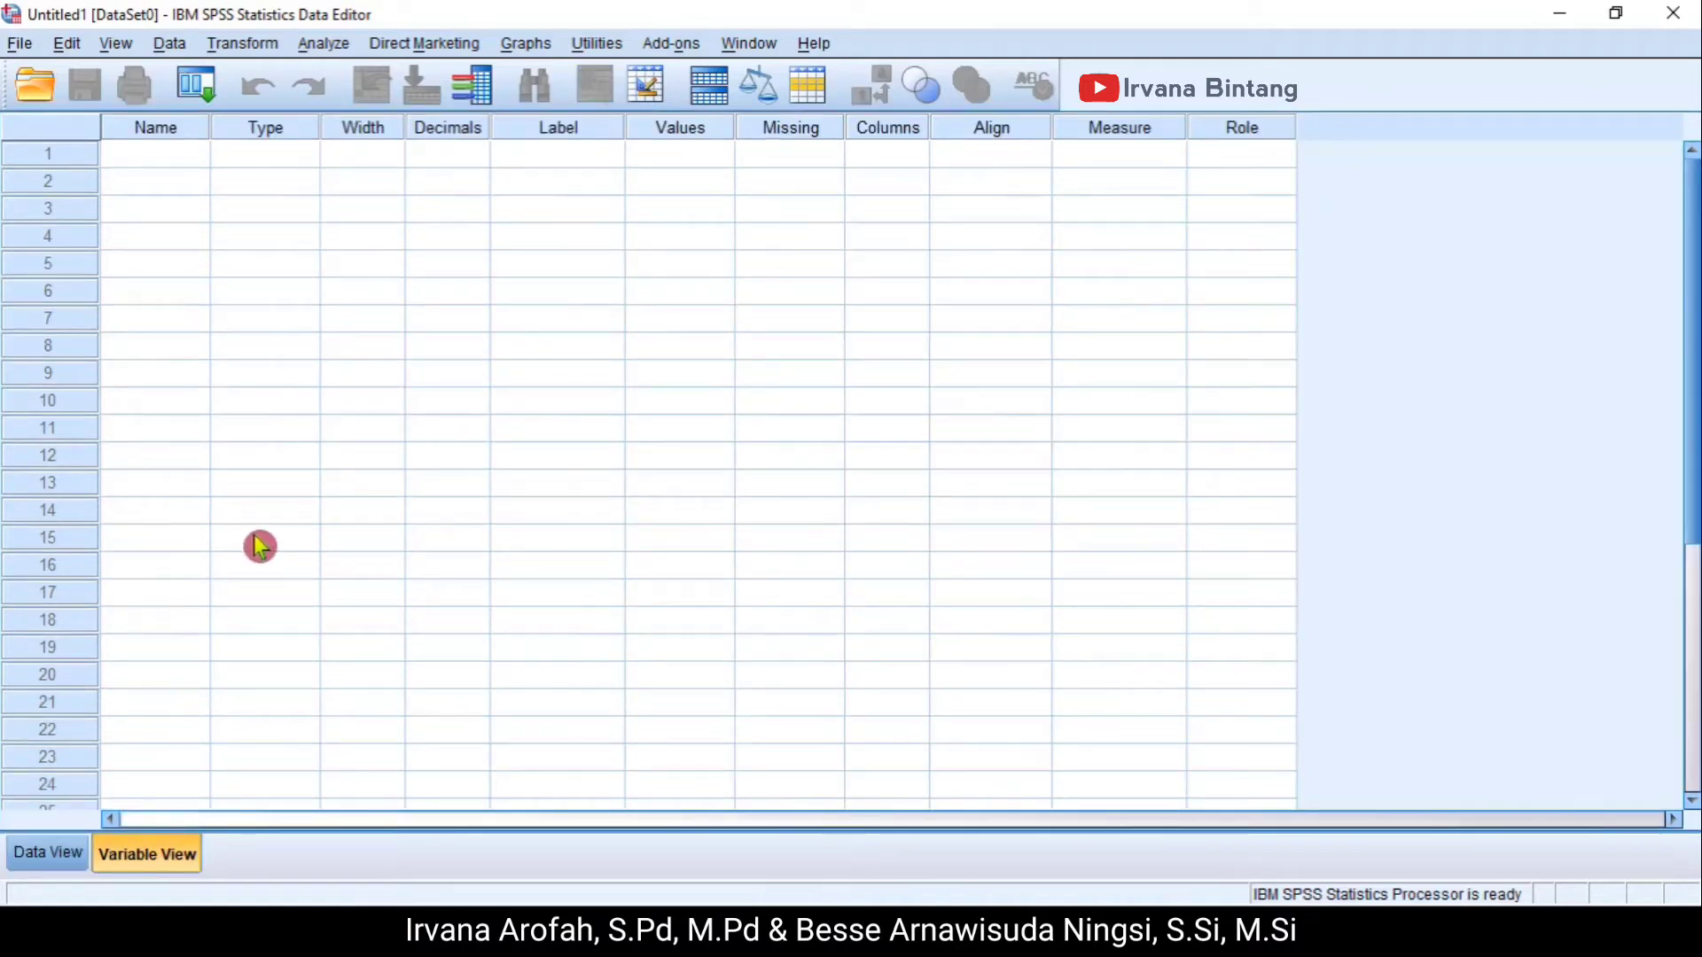
pyautogui.click(200, 218)
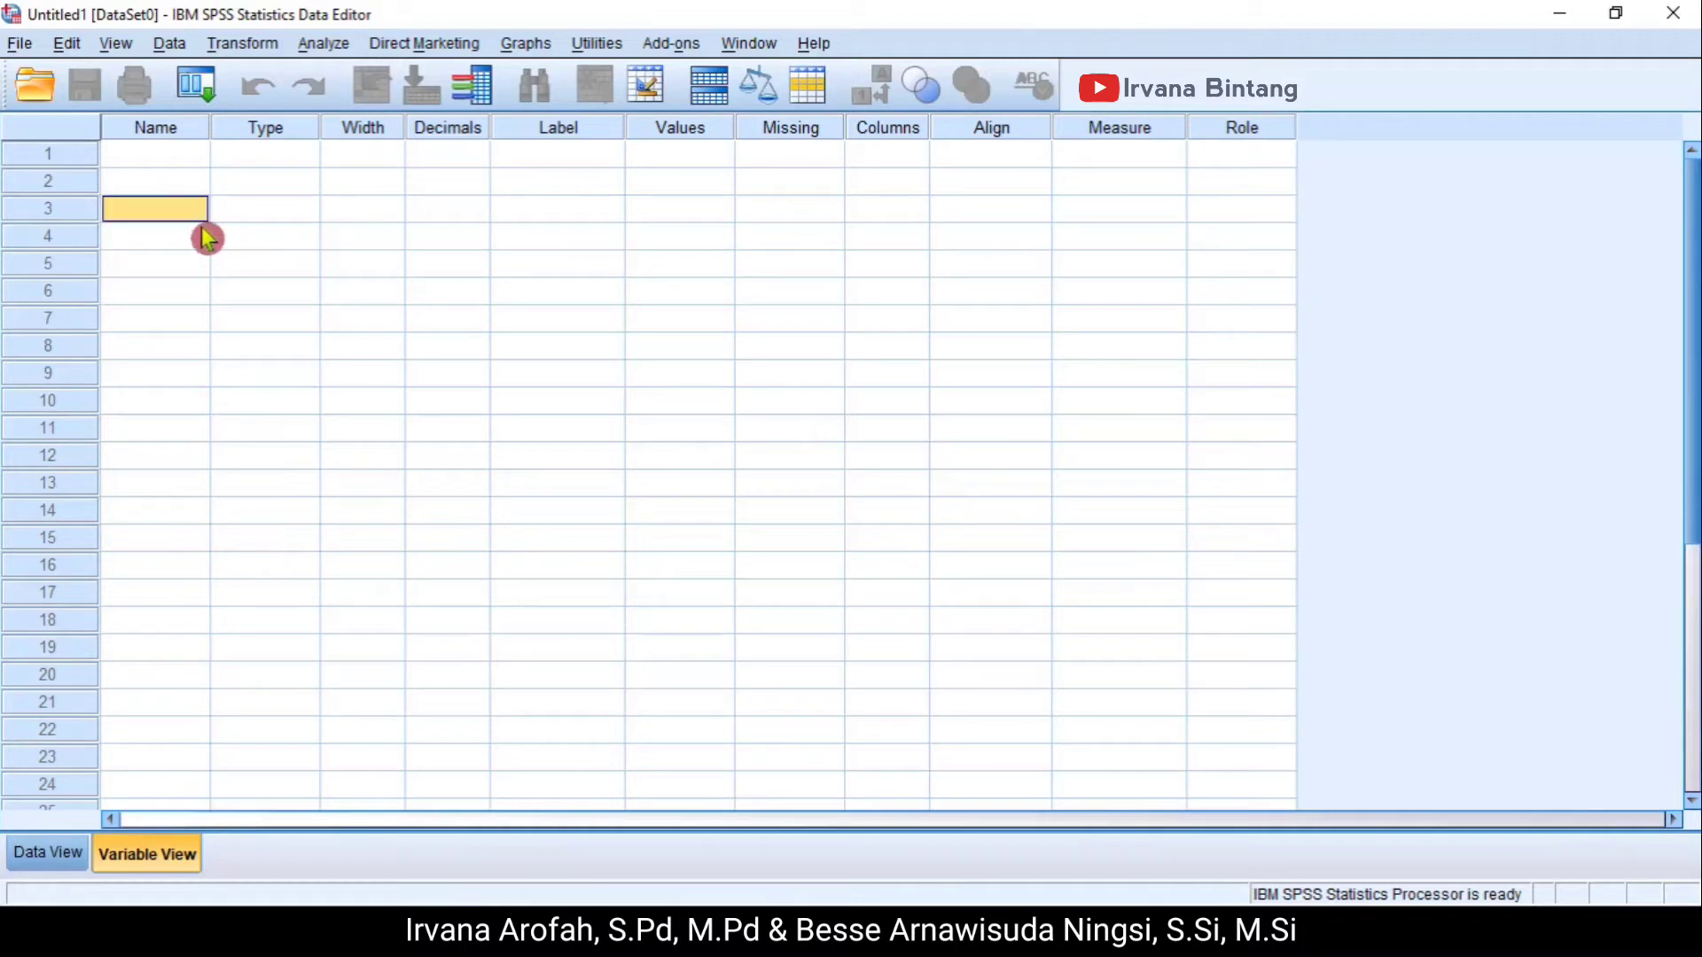
pyautogui.click(171, 161)
pyautogui.click(312, 163)
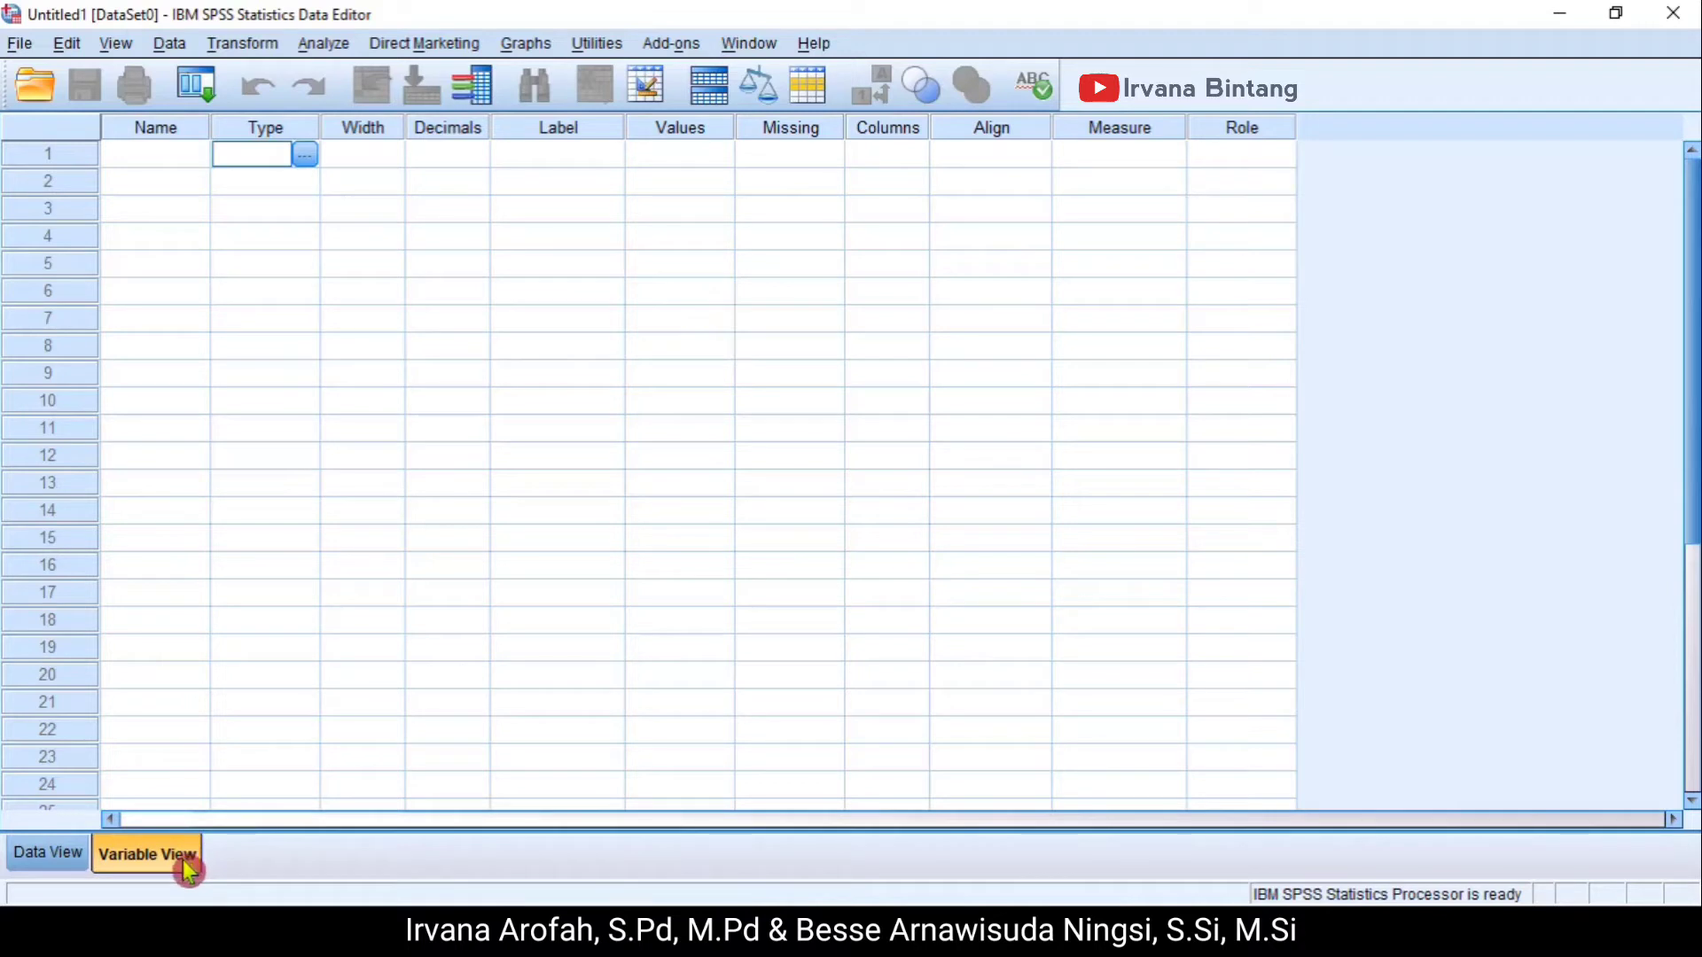
# - Examine all the variable attribute columns in order, from Name through Role
pyautogui.click(153, 135)
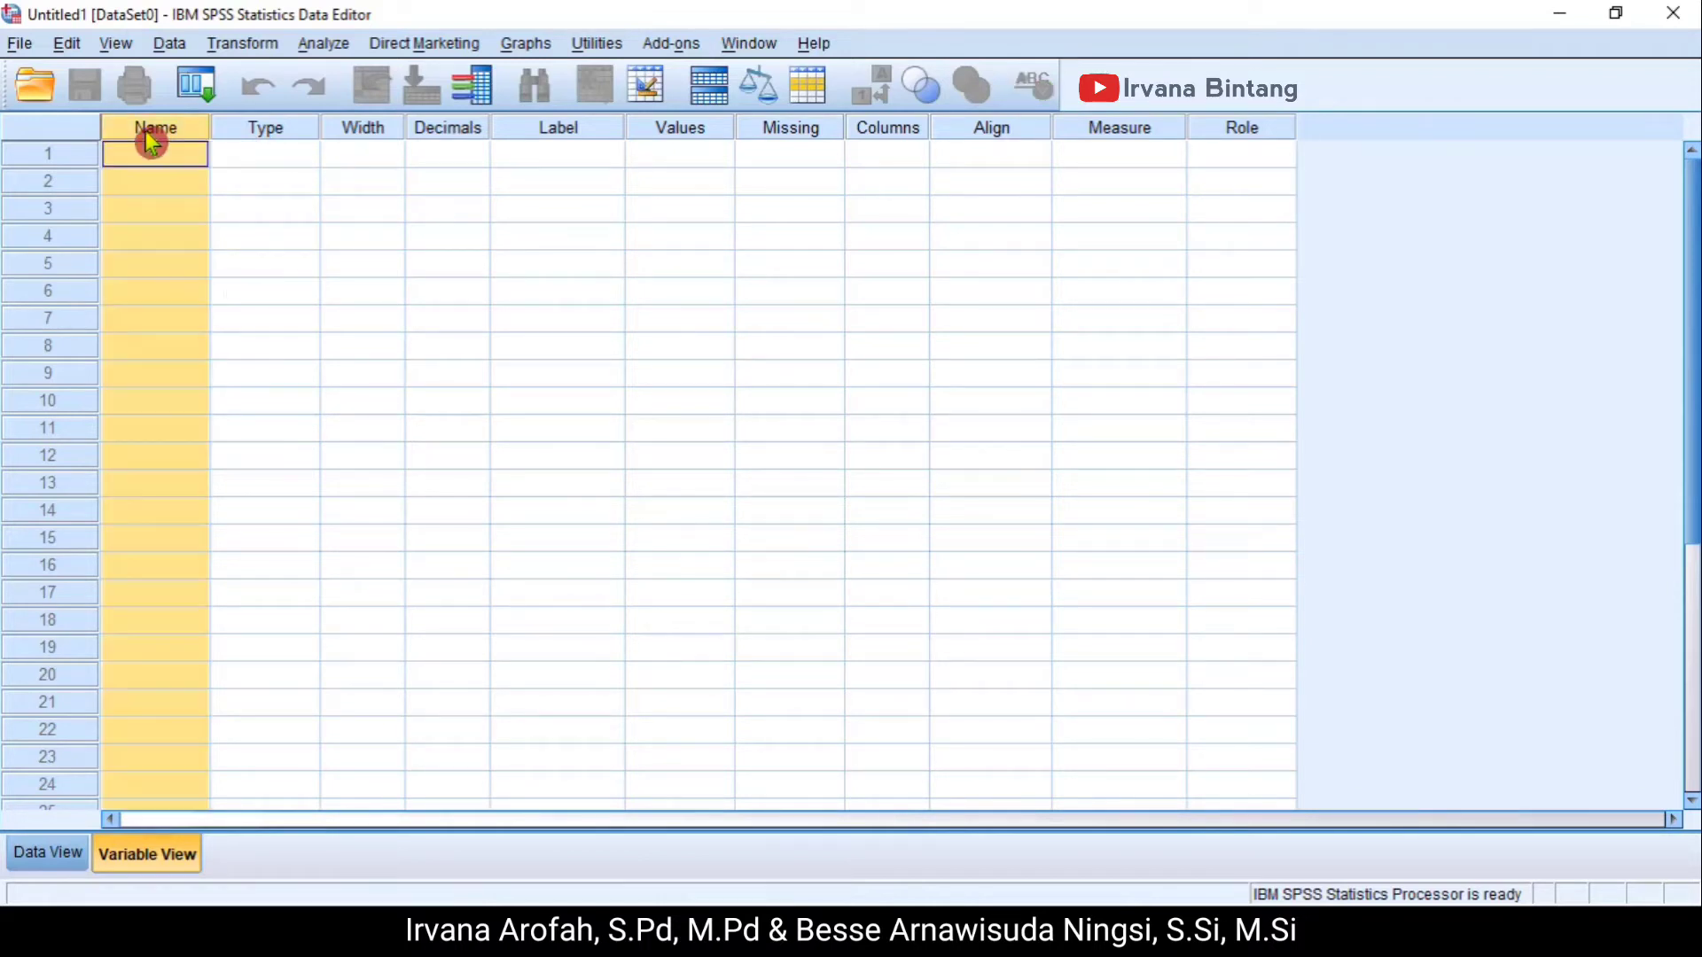
pyautogui.click(282, 135)
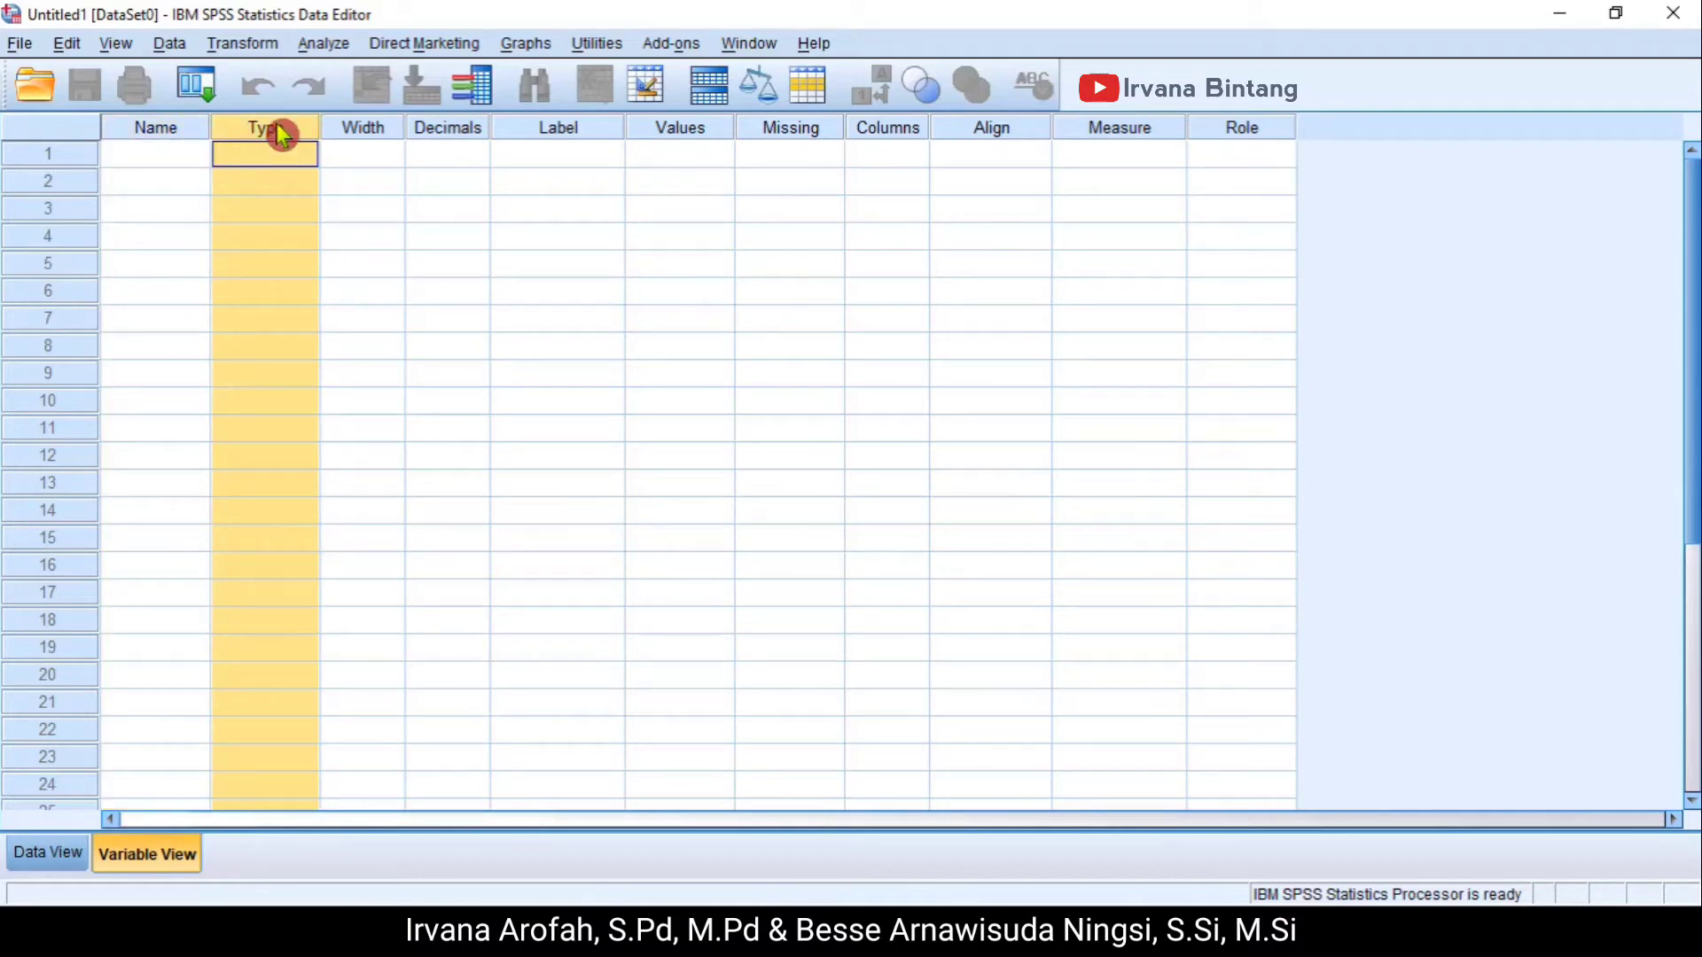
pyautogui.click(362, 130)
pyautogui.click(460, 131)
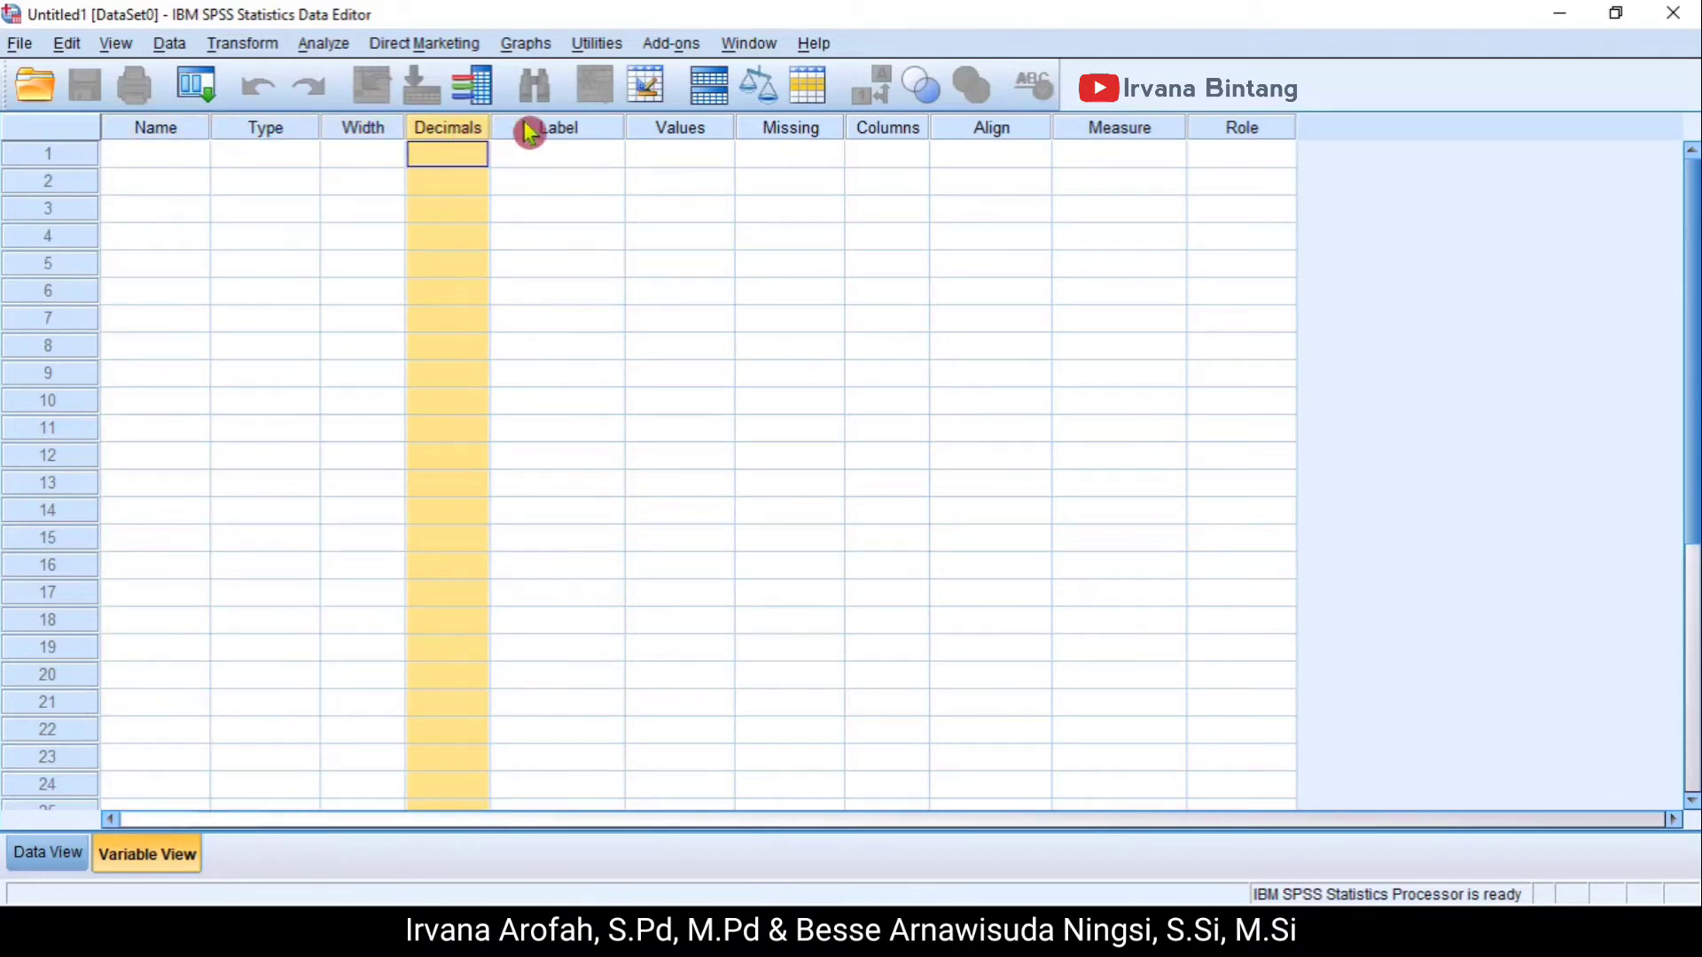
pyautogui.click(527, 130)
pyautogui.click(684, 129)
pyautogui.click(806, 132)
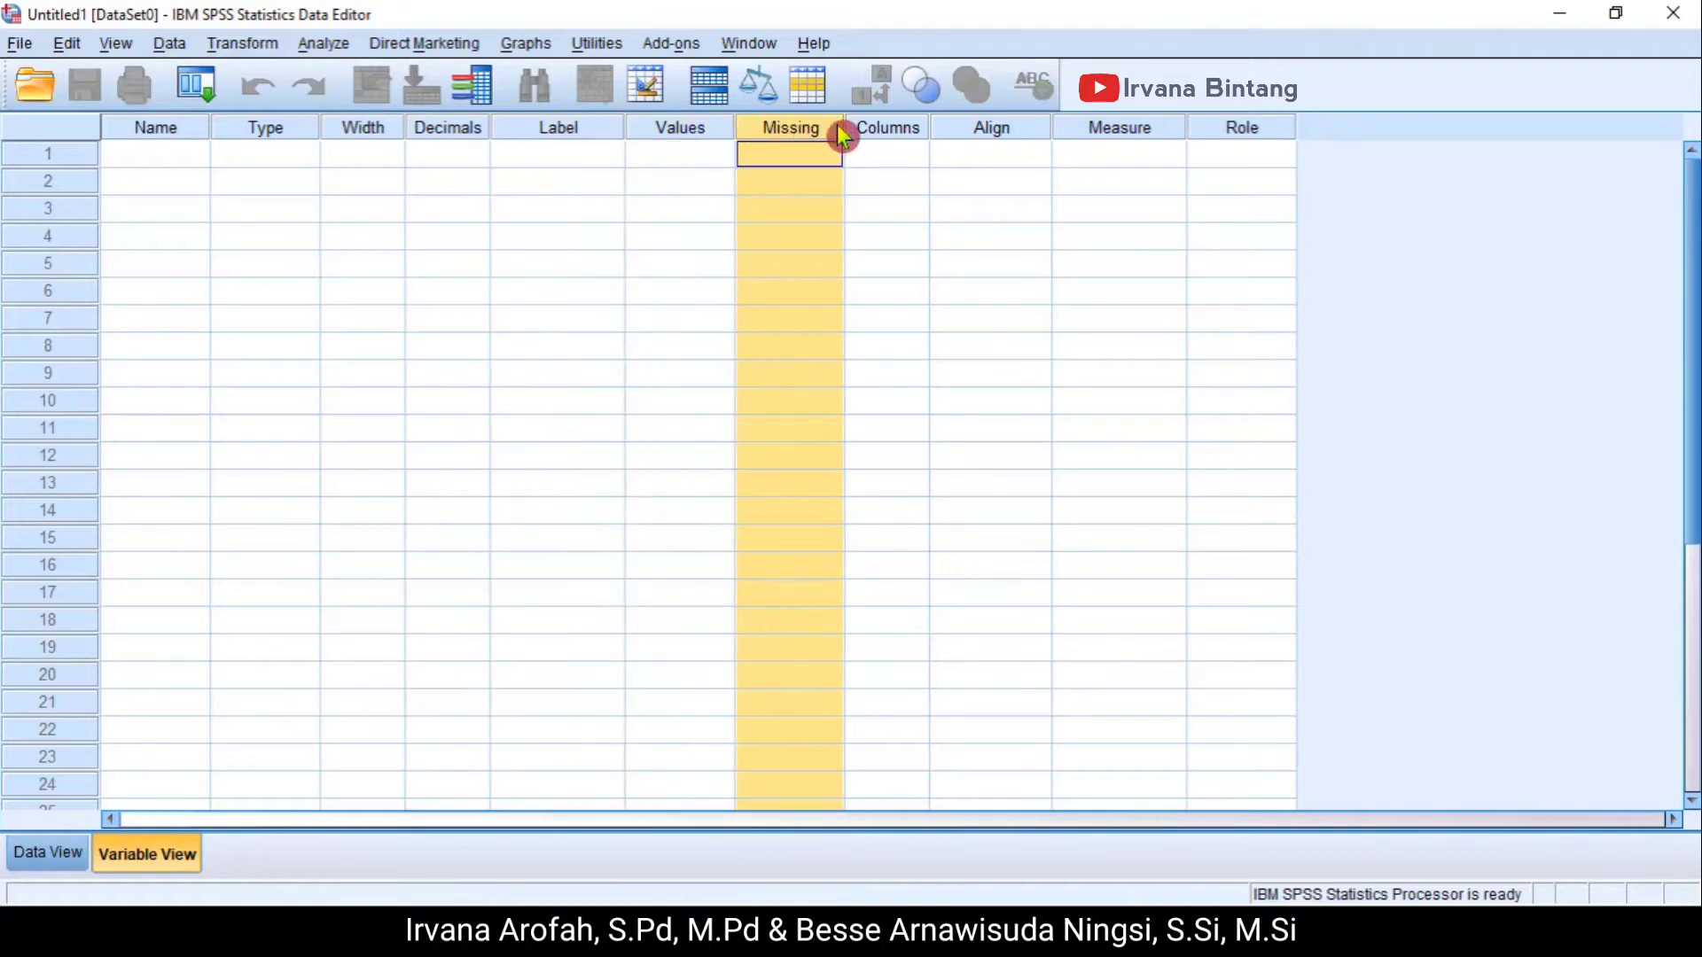
pyautogui.click(875, 135)
pyautogui.click(1028, 138)
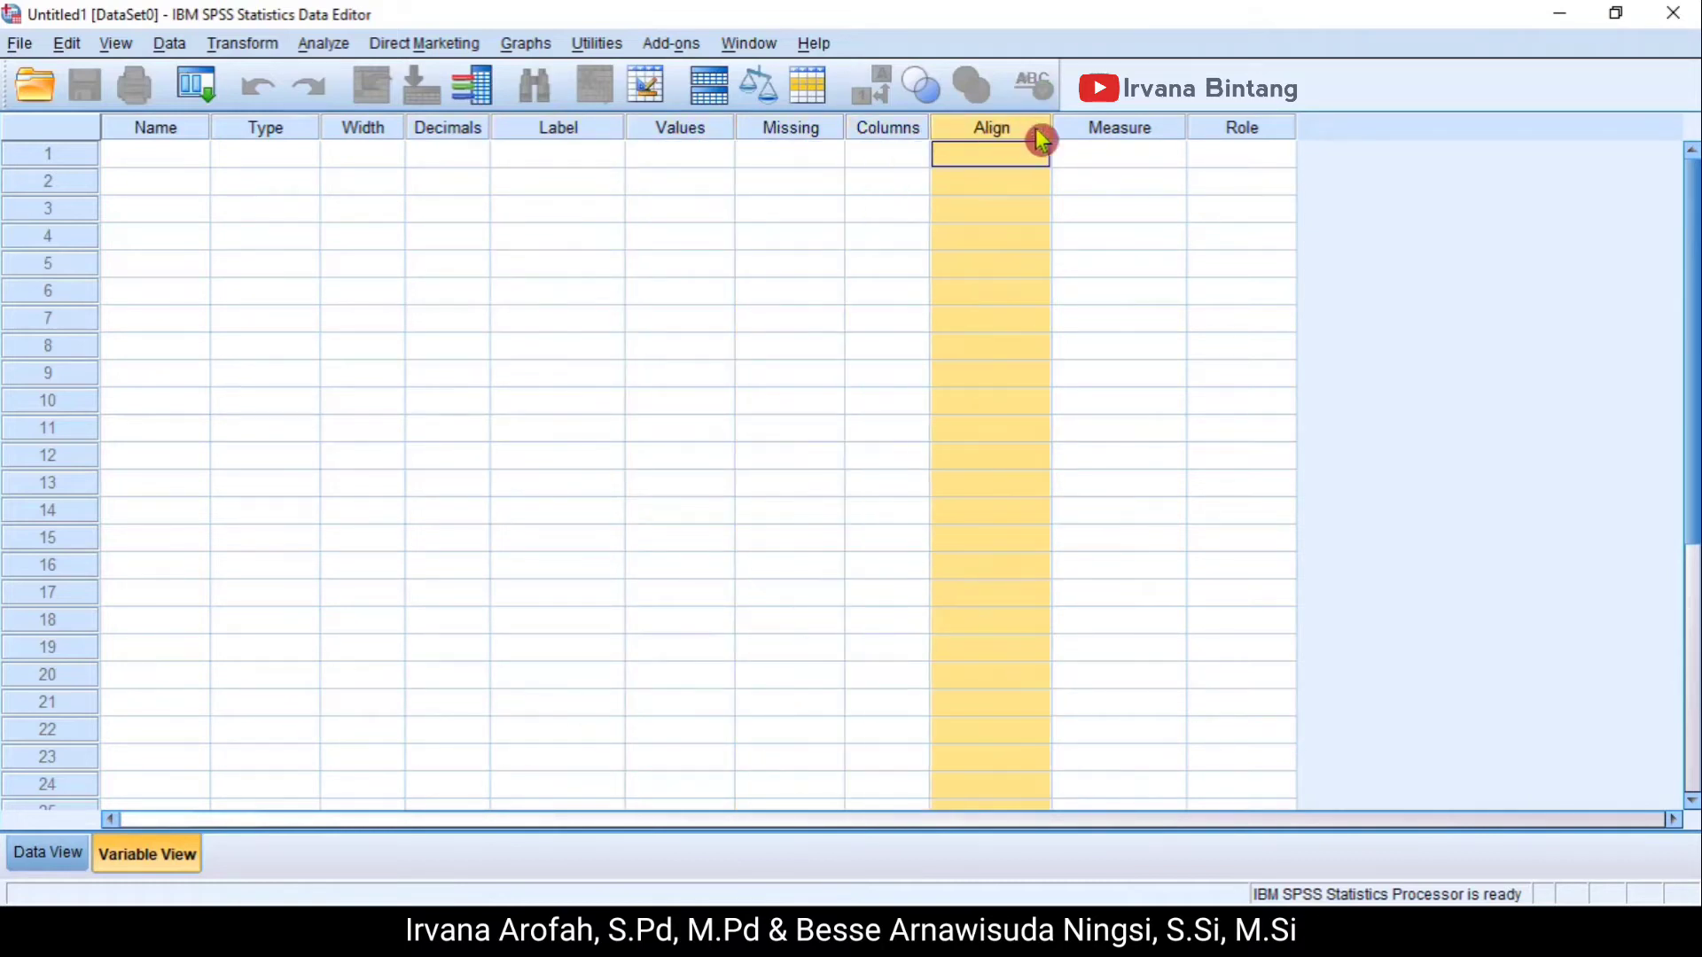
pyautogui.click(1095, 133)
pyautogui.click(1207, 142)
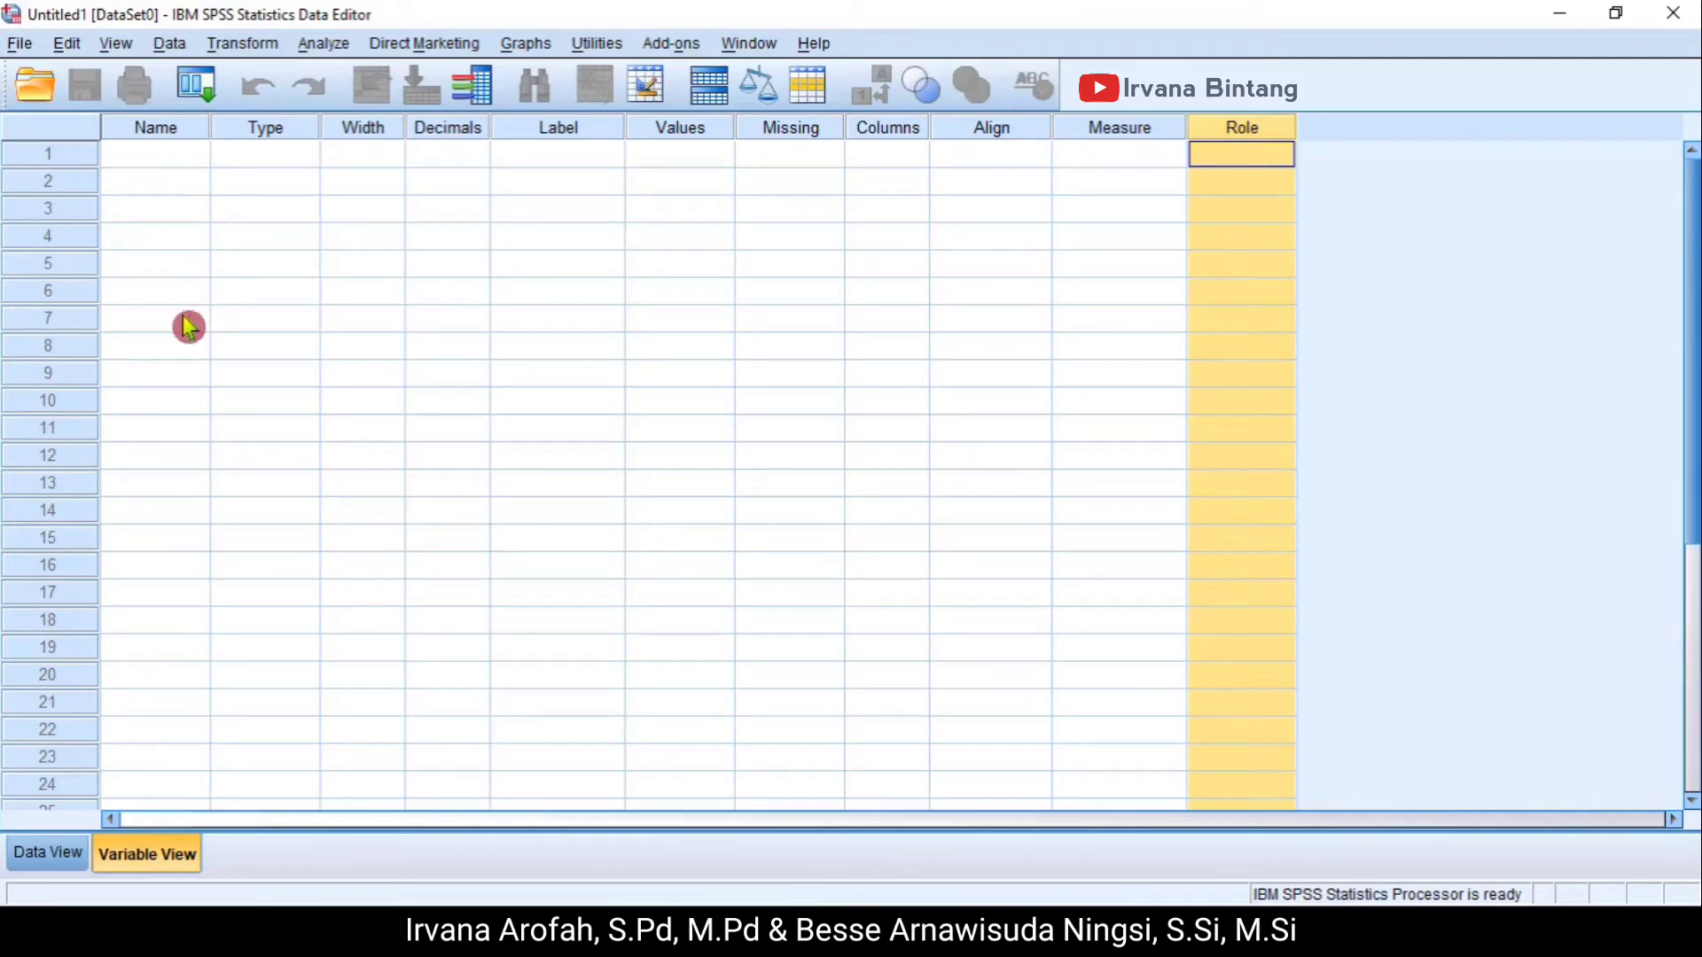
# - Review the Name, Type, Width, Decimals, Label, Values, Measure and Role columns one at a time
pyautogui.click(155, 319)
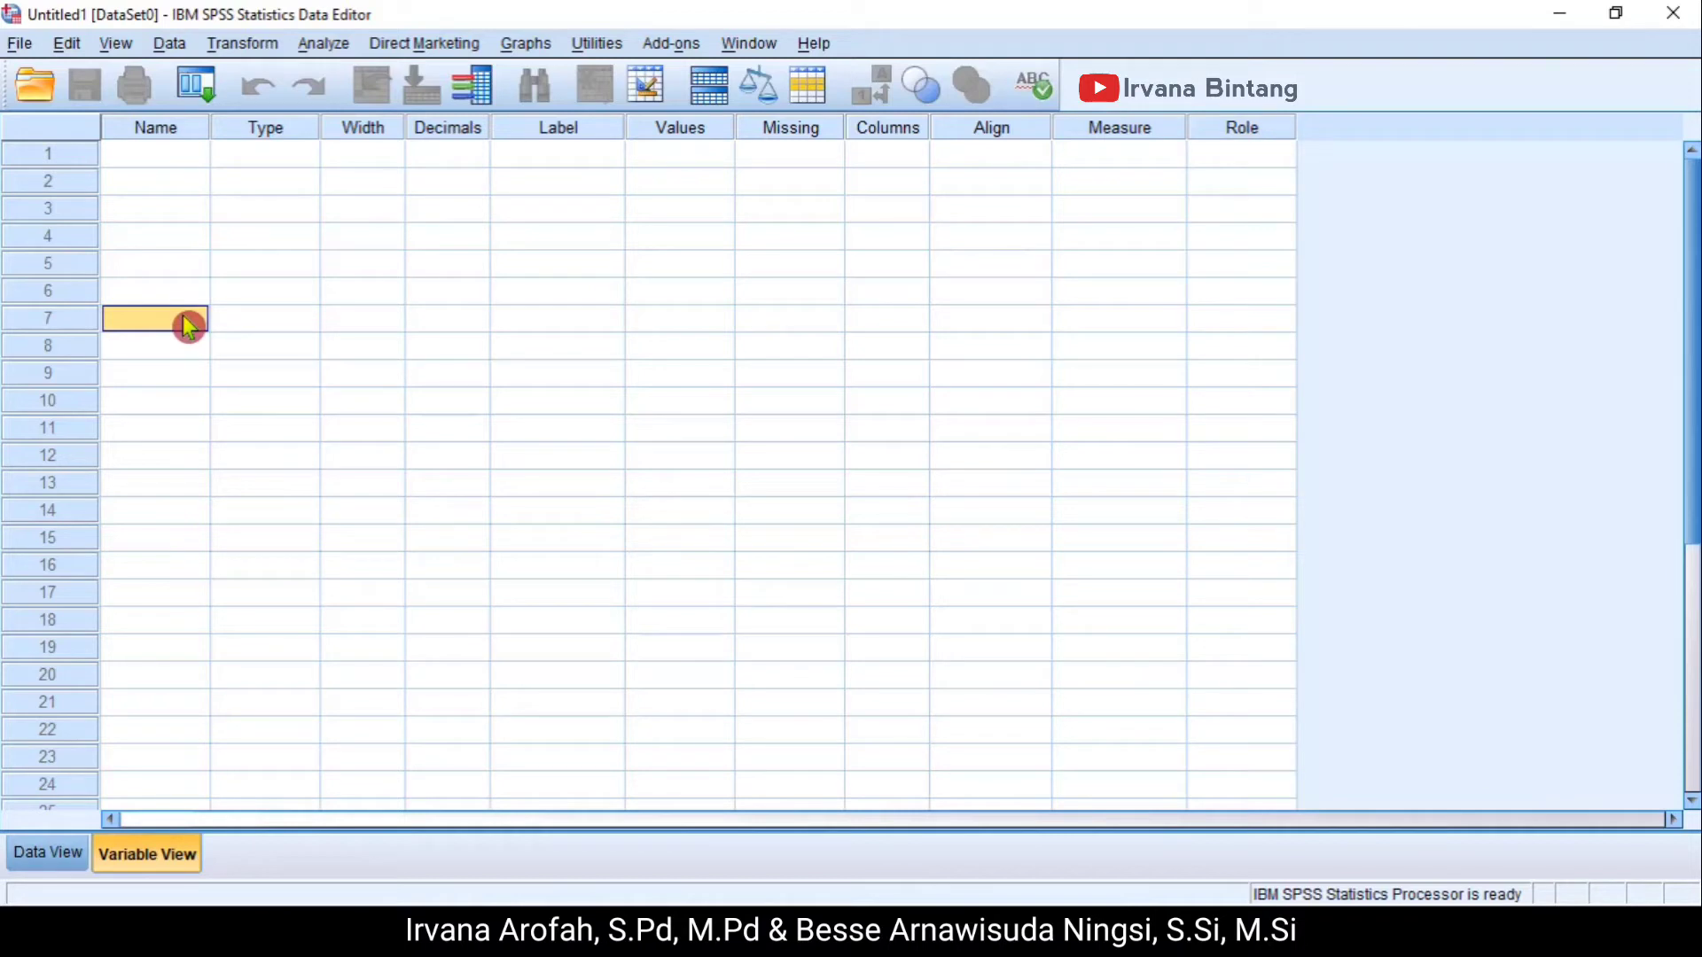
pyautogui.click(157, 129)
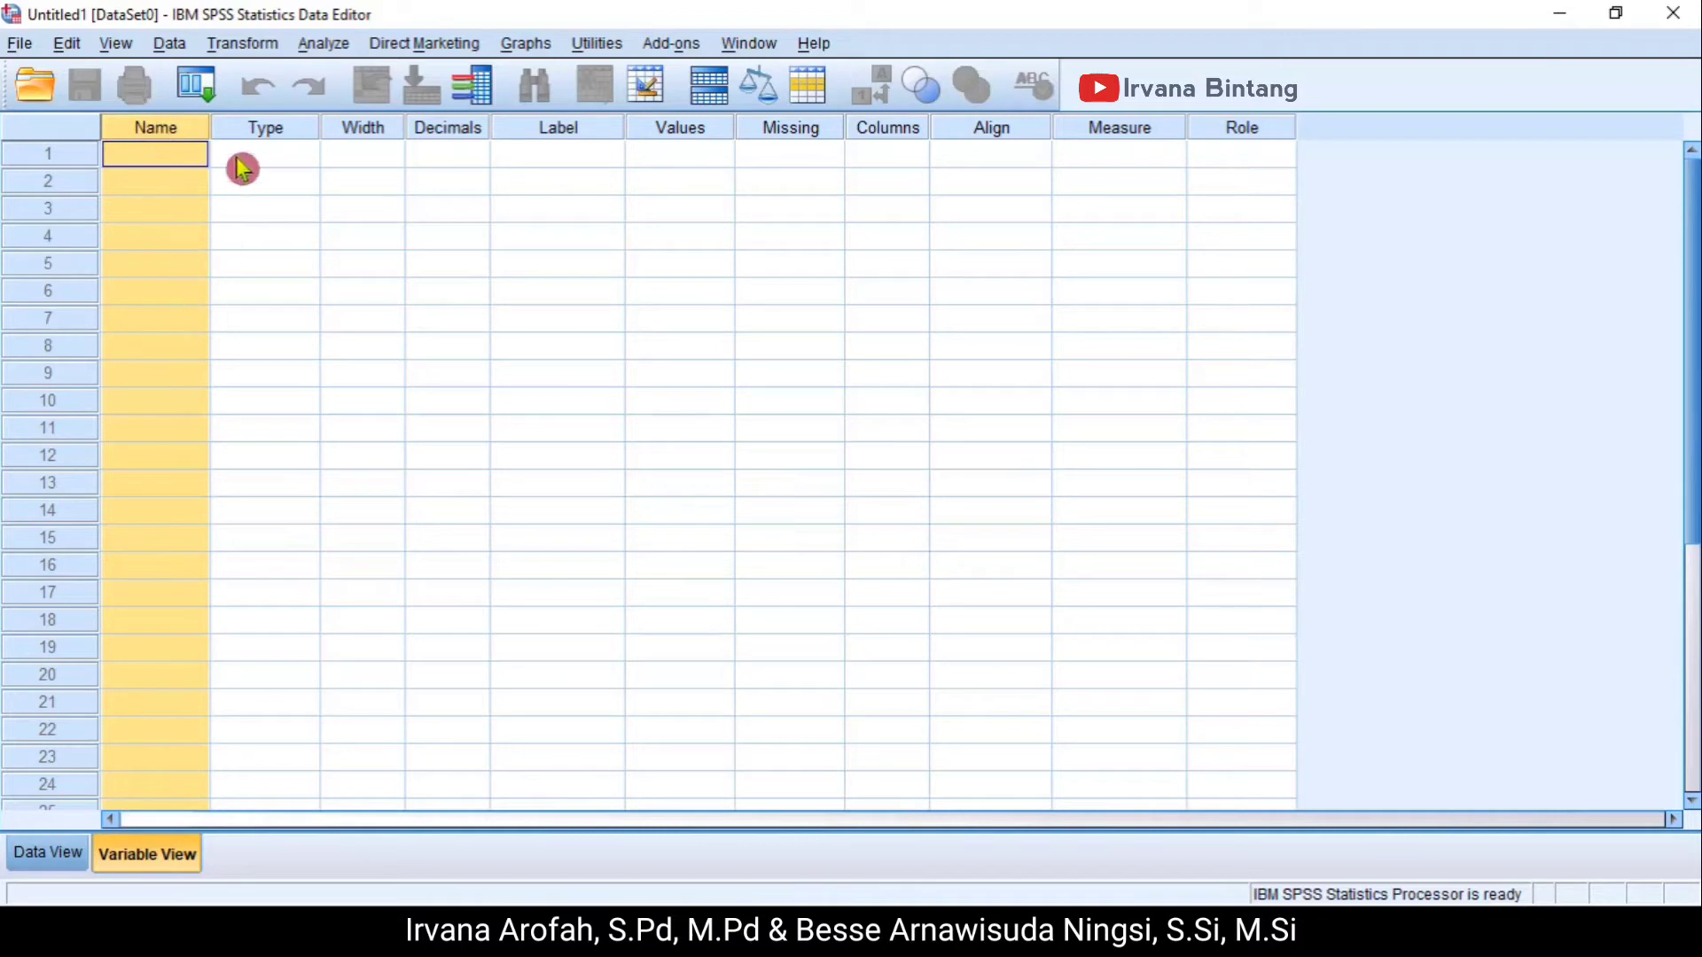
pyautogui.click(259, 130)
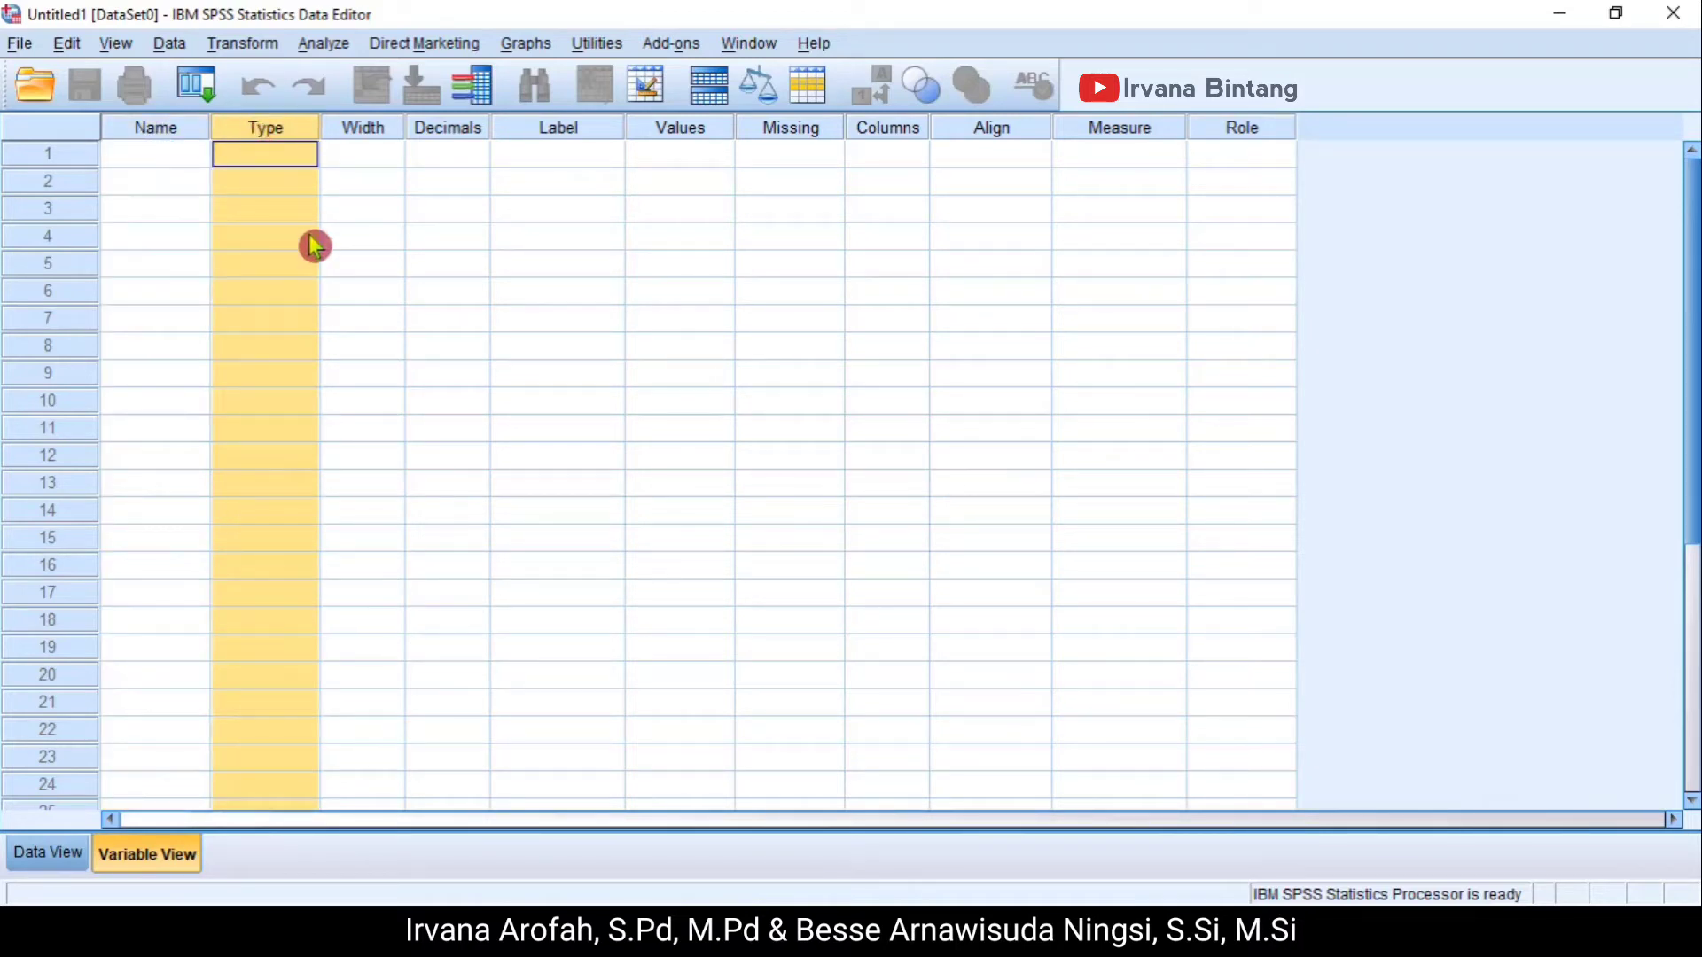
pyautogui.click(371, 130)
pyautogui.click(432, 131)
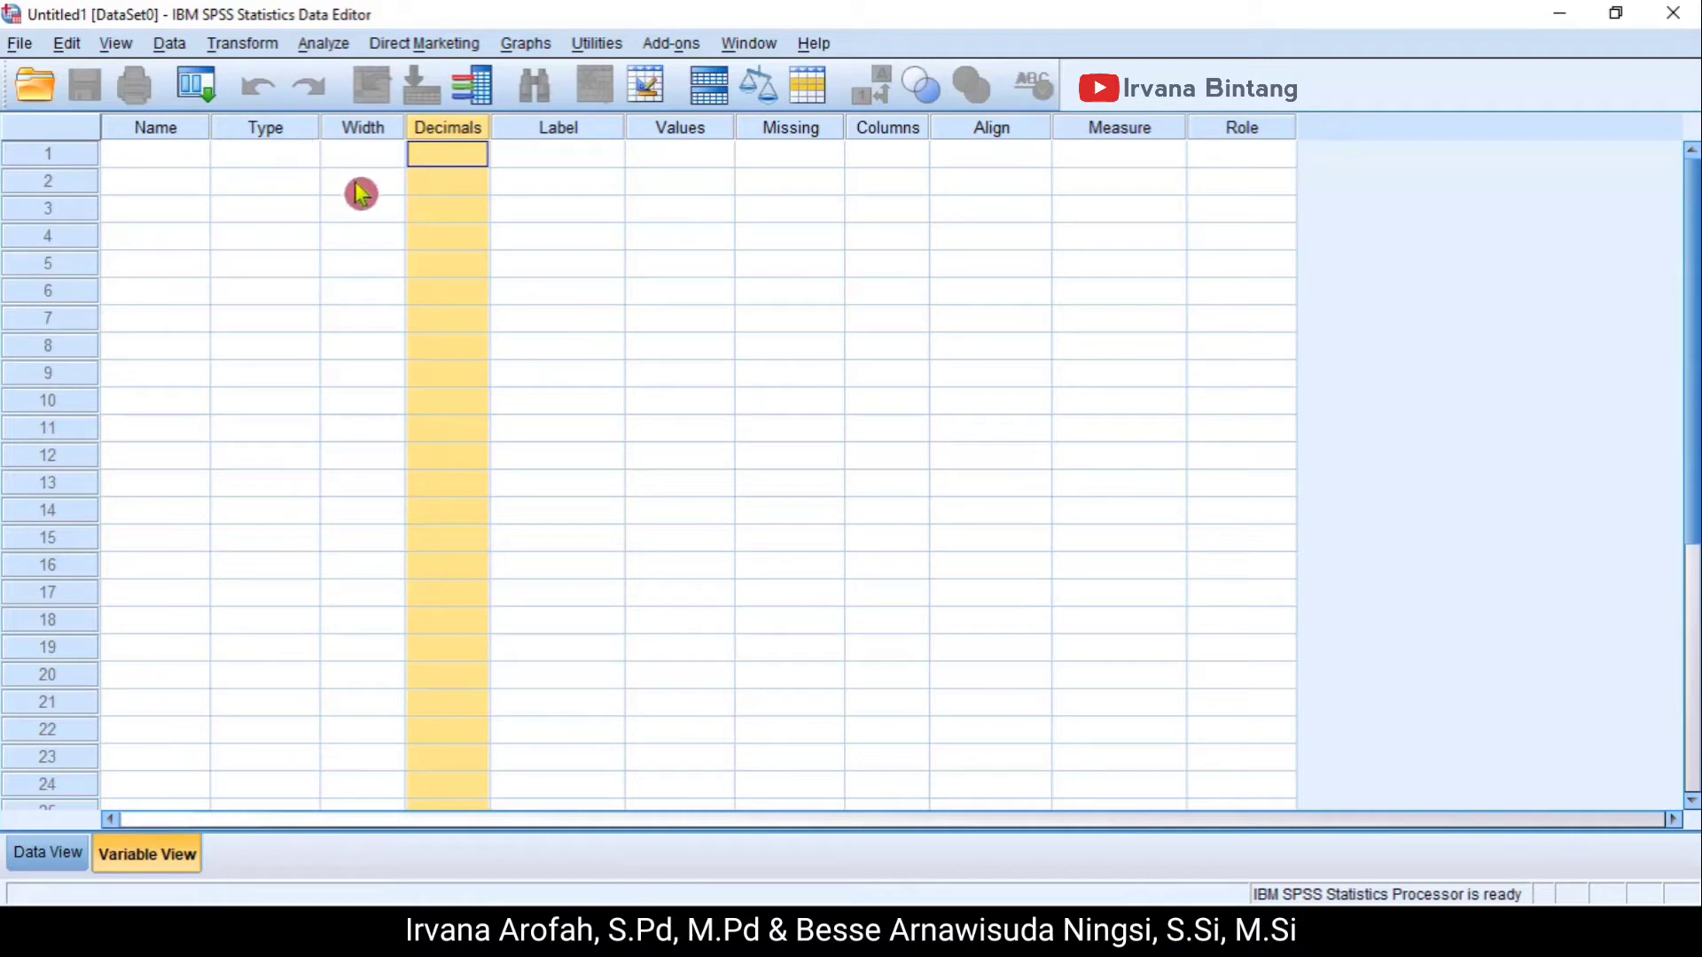
pyautogui.click(386, 135)
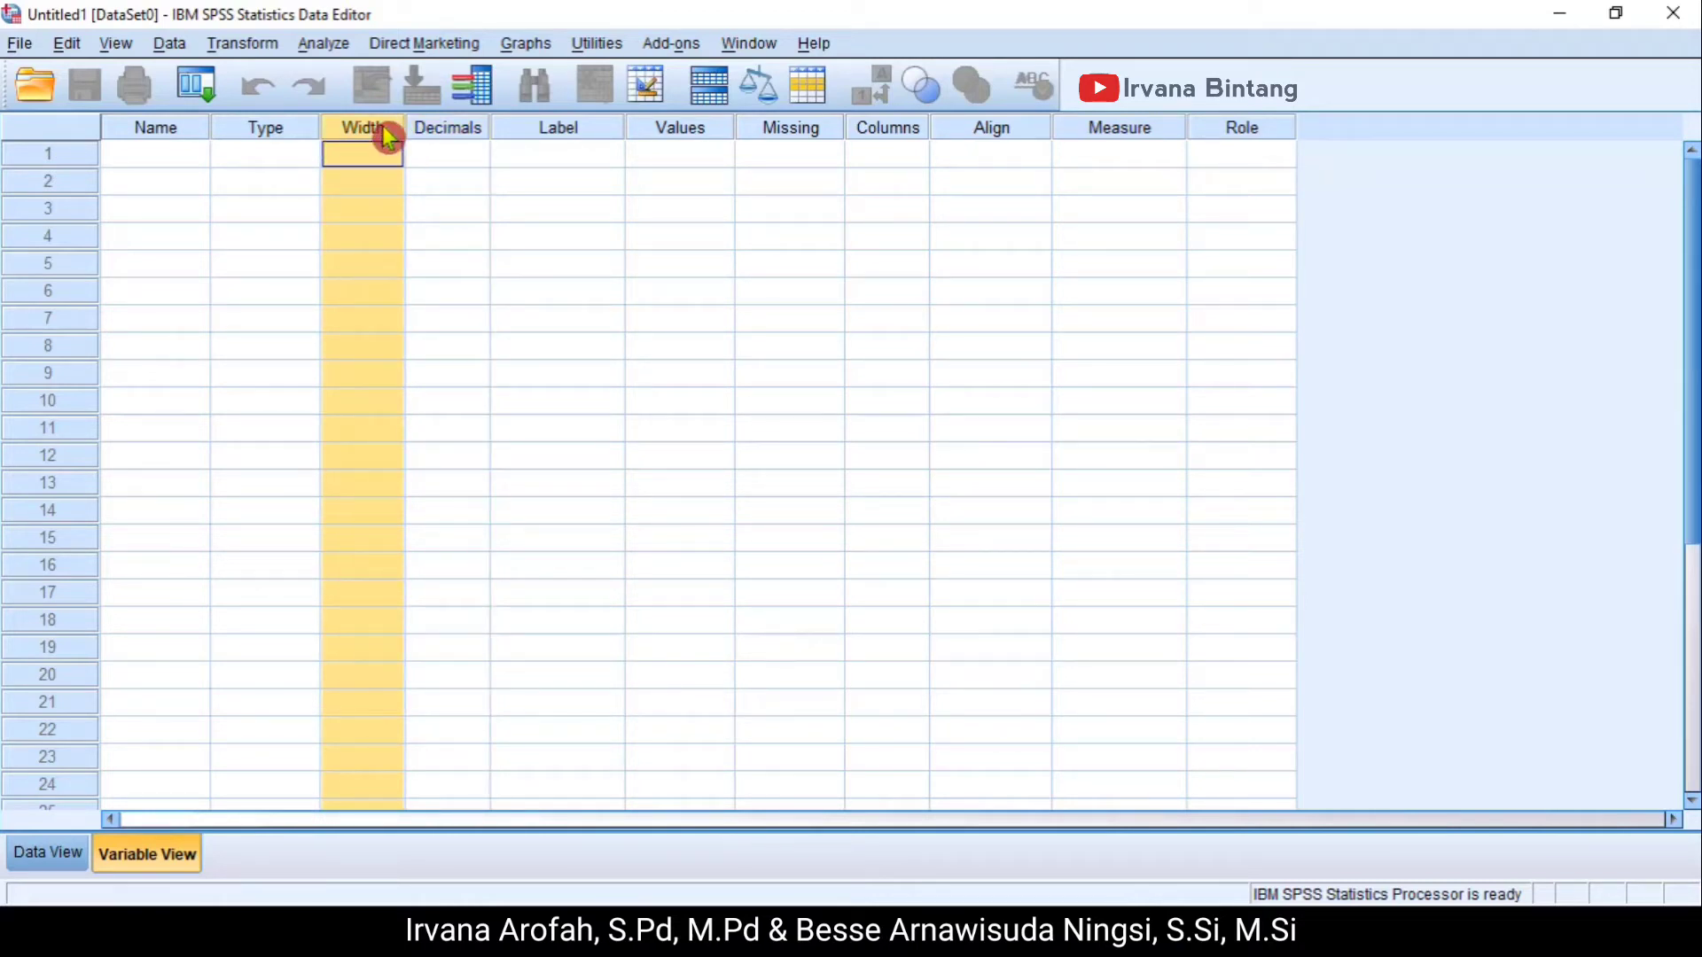
pyautogui.click(458, 137)
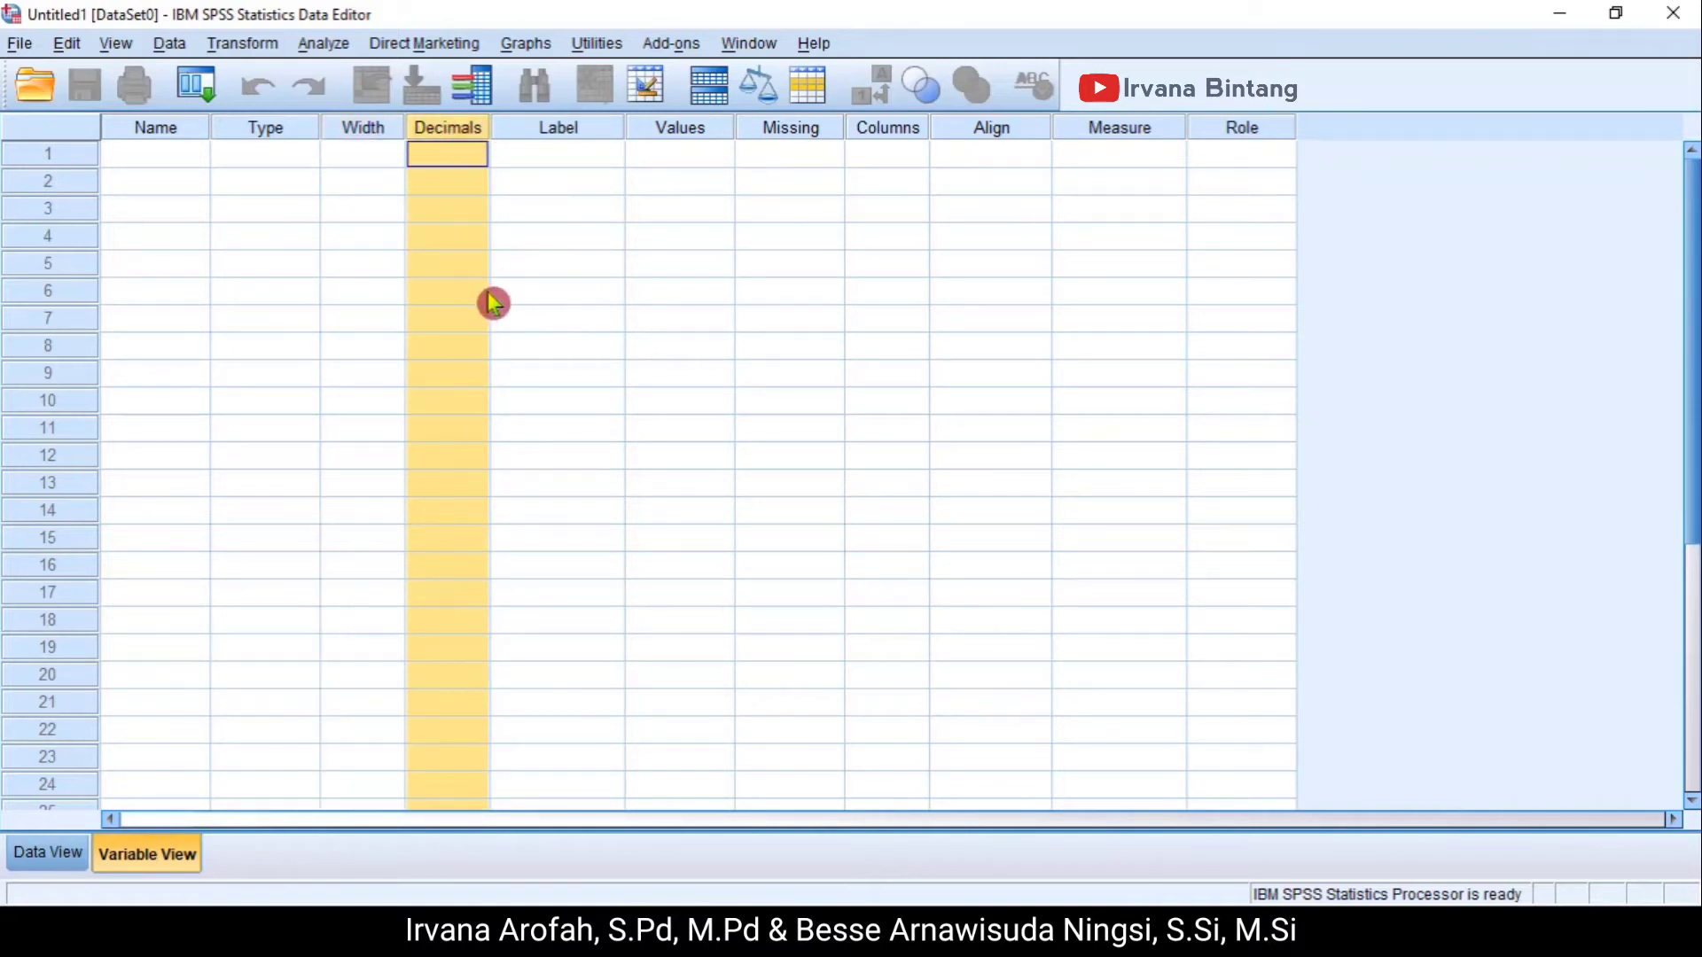
pyautogui.click(582, 133)
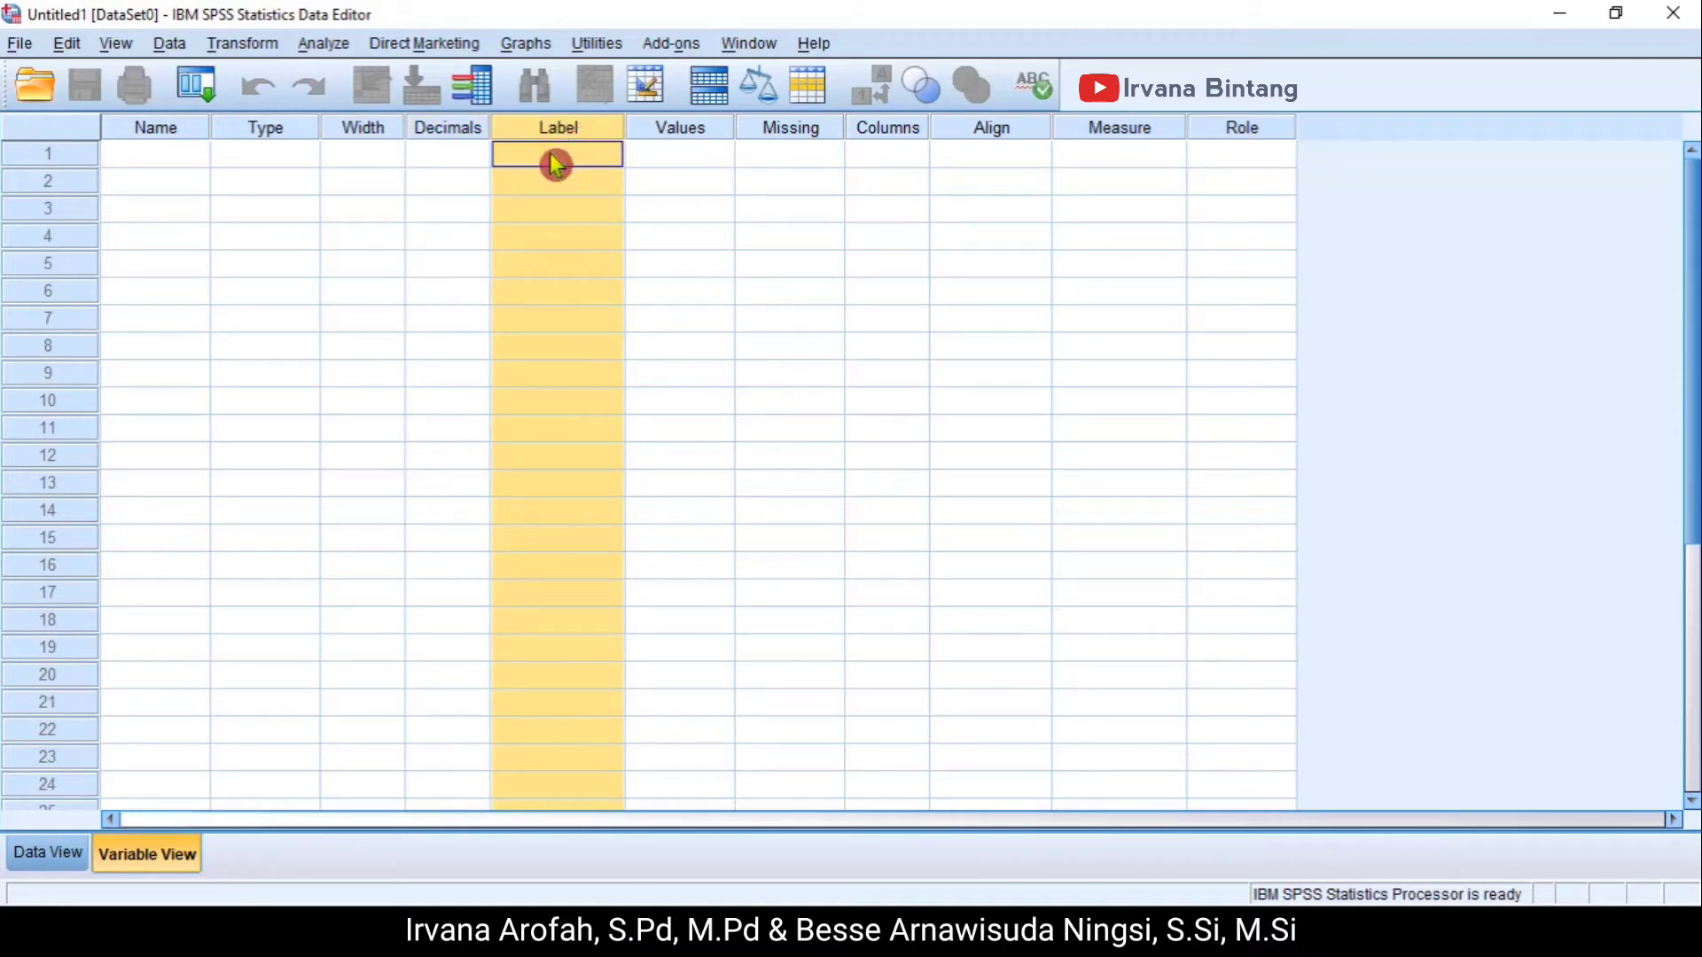
pyautogui.click(558, 168)
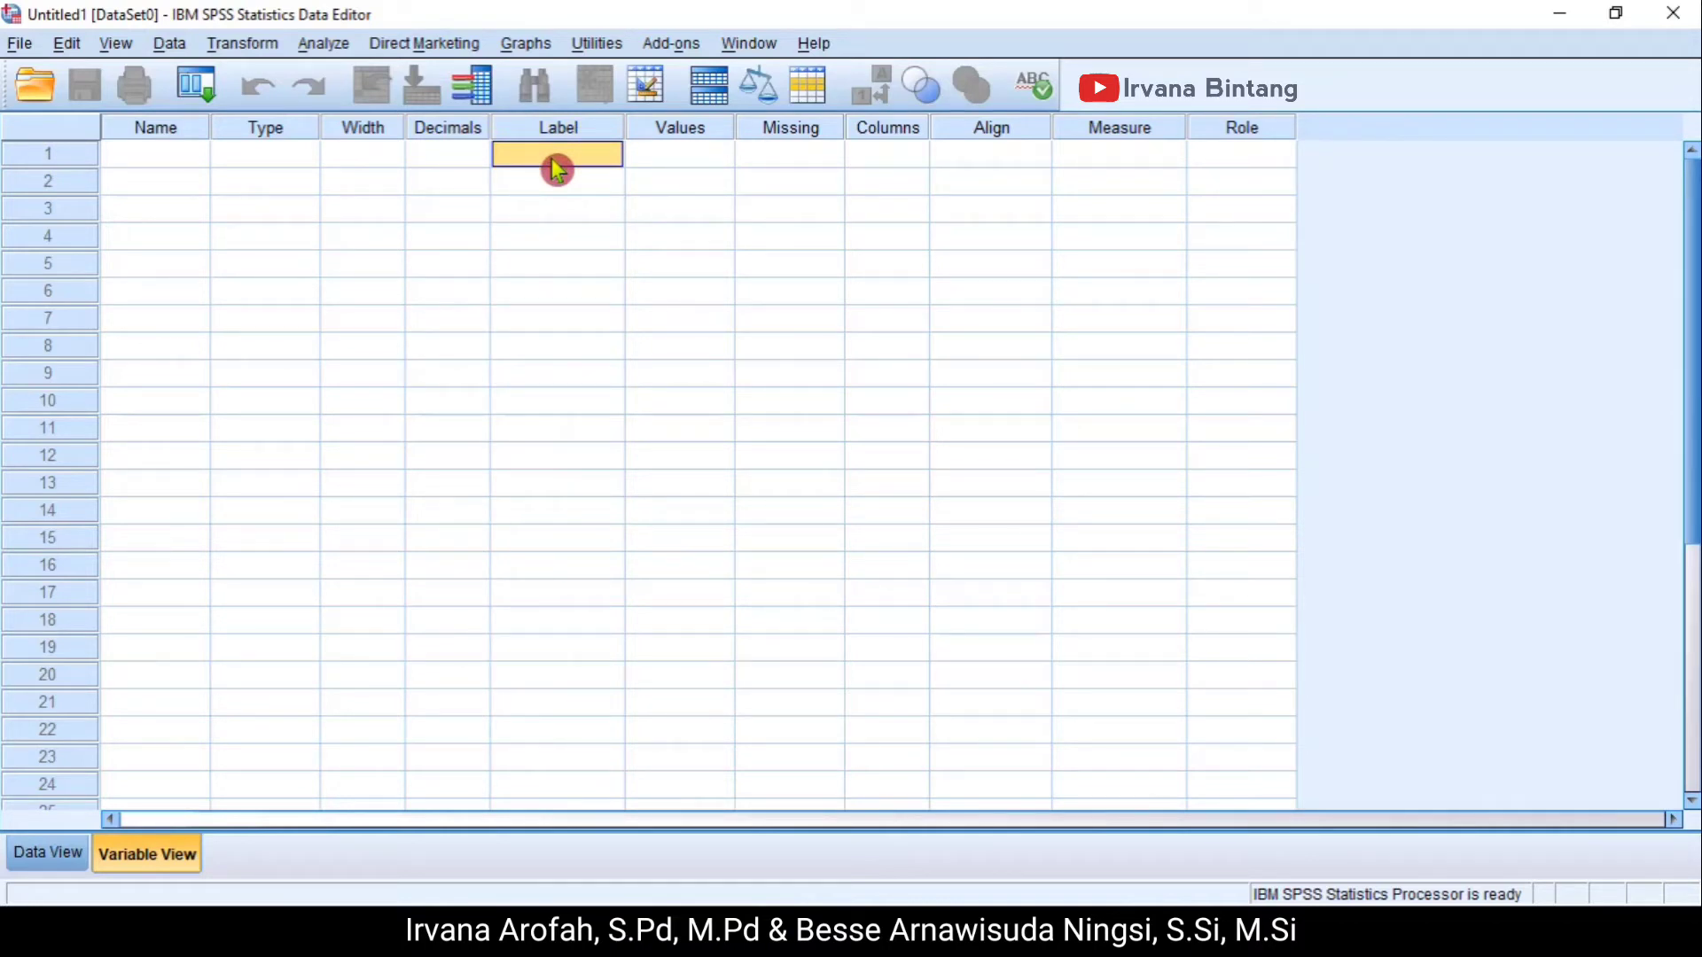
pyautogui.click(702, 128)
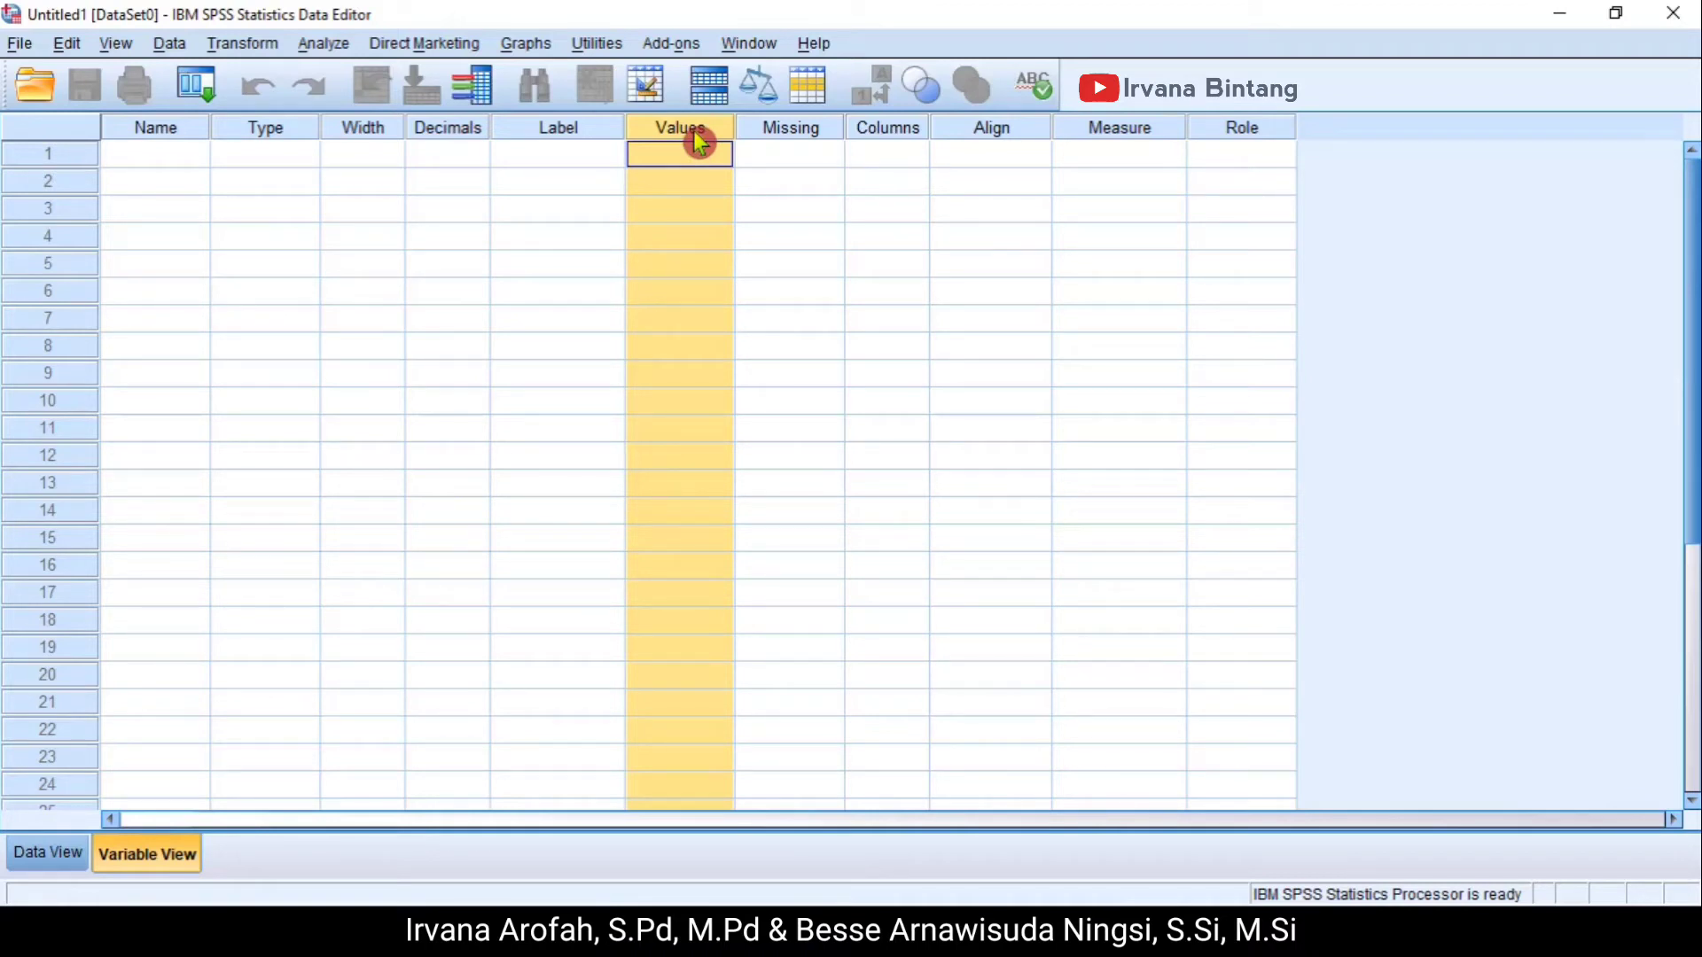
pyautogui.click(704, 144)
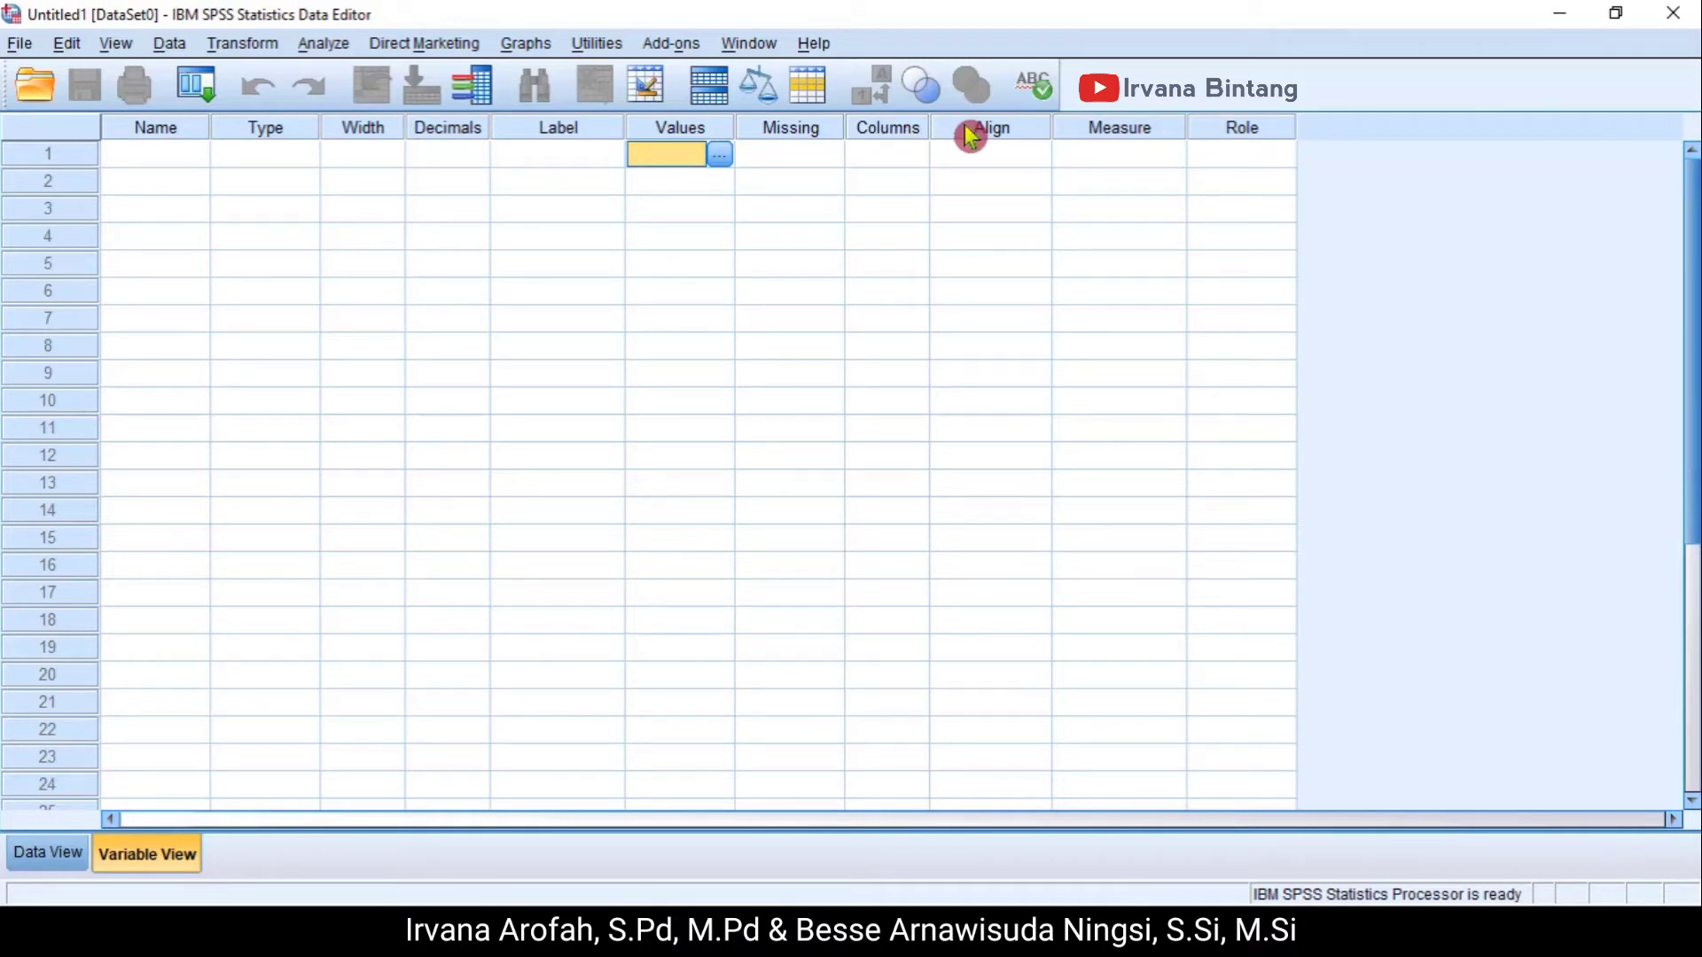
pyautogui.click(1090, 135)
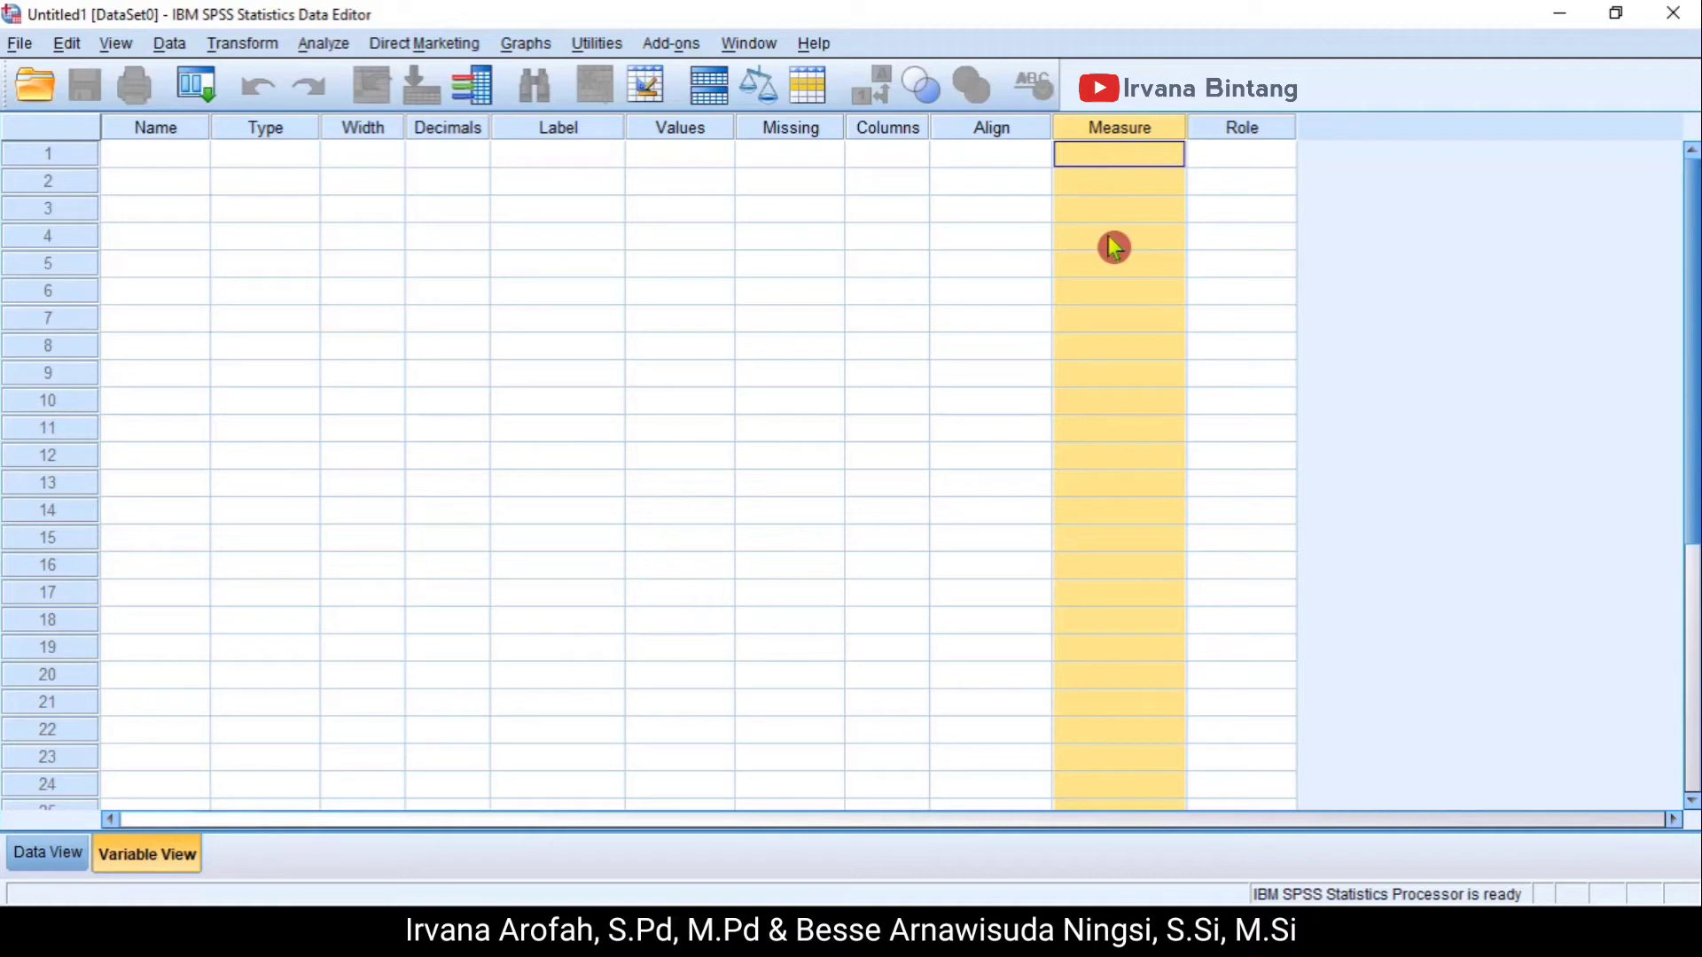
pyautogui.click(1228, 135)
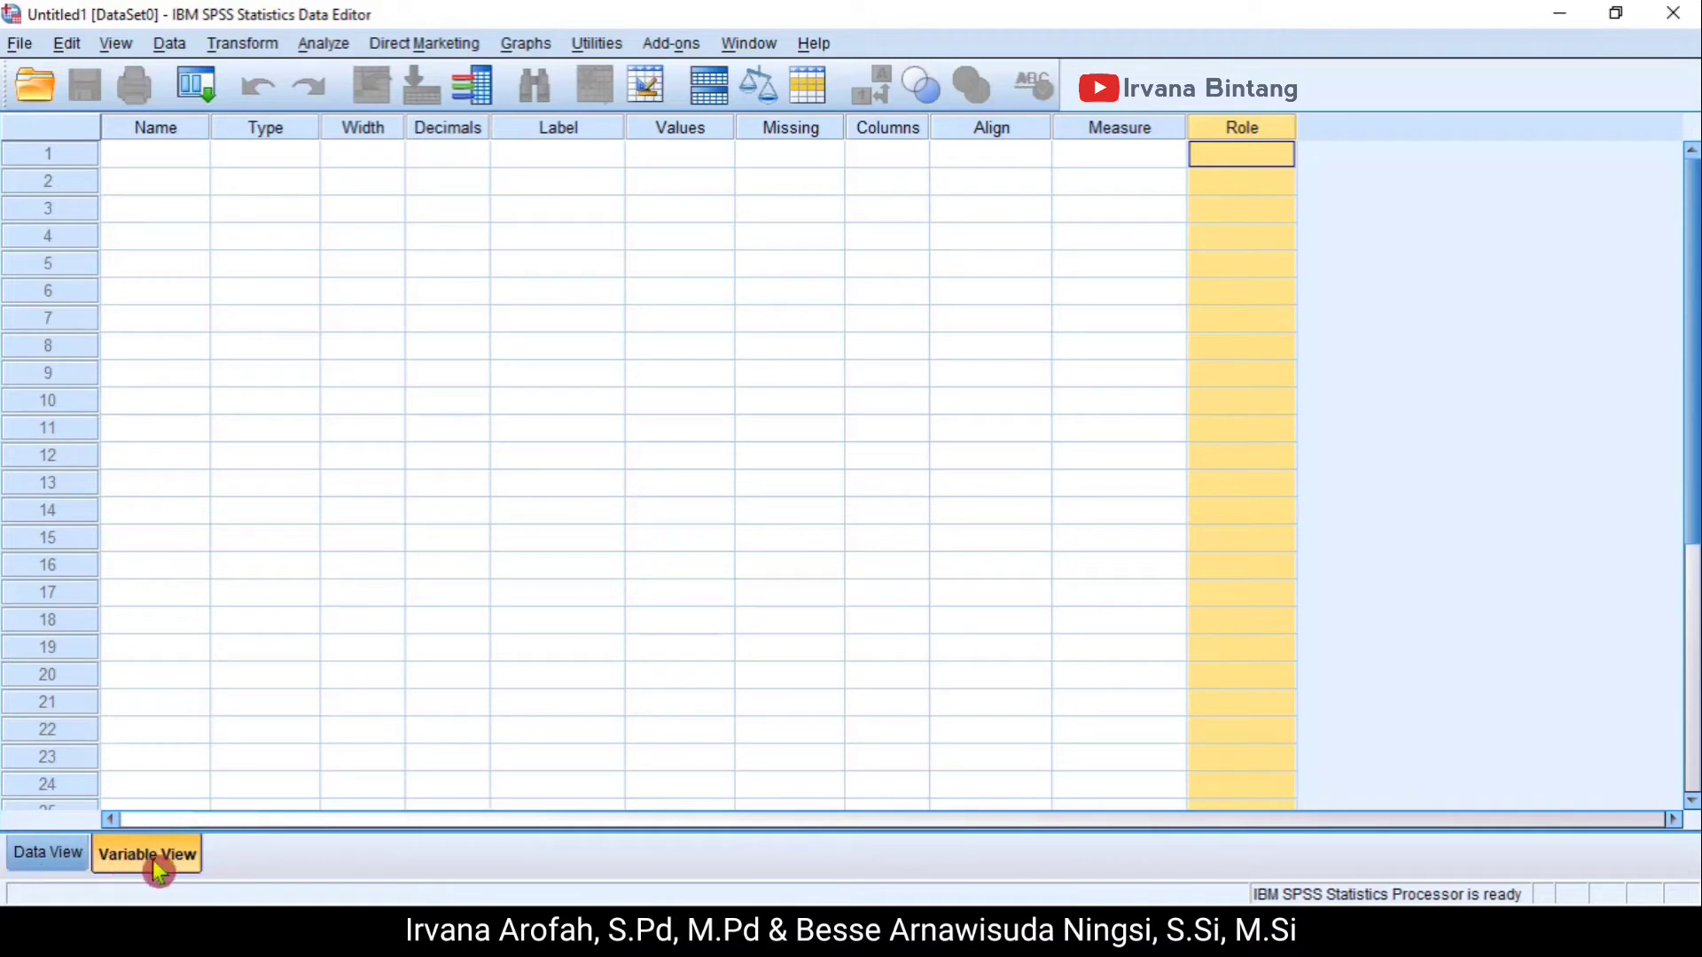
# - Try to name the first variable "Berat Badan", with a space between the words
pyautogui.click(195, 597)
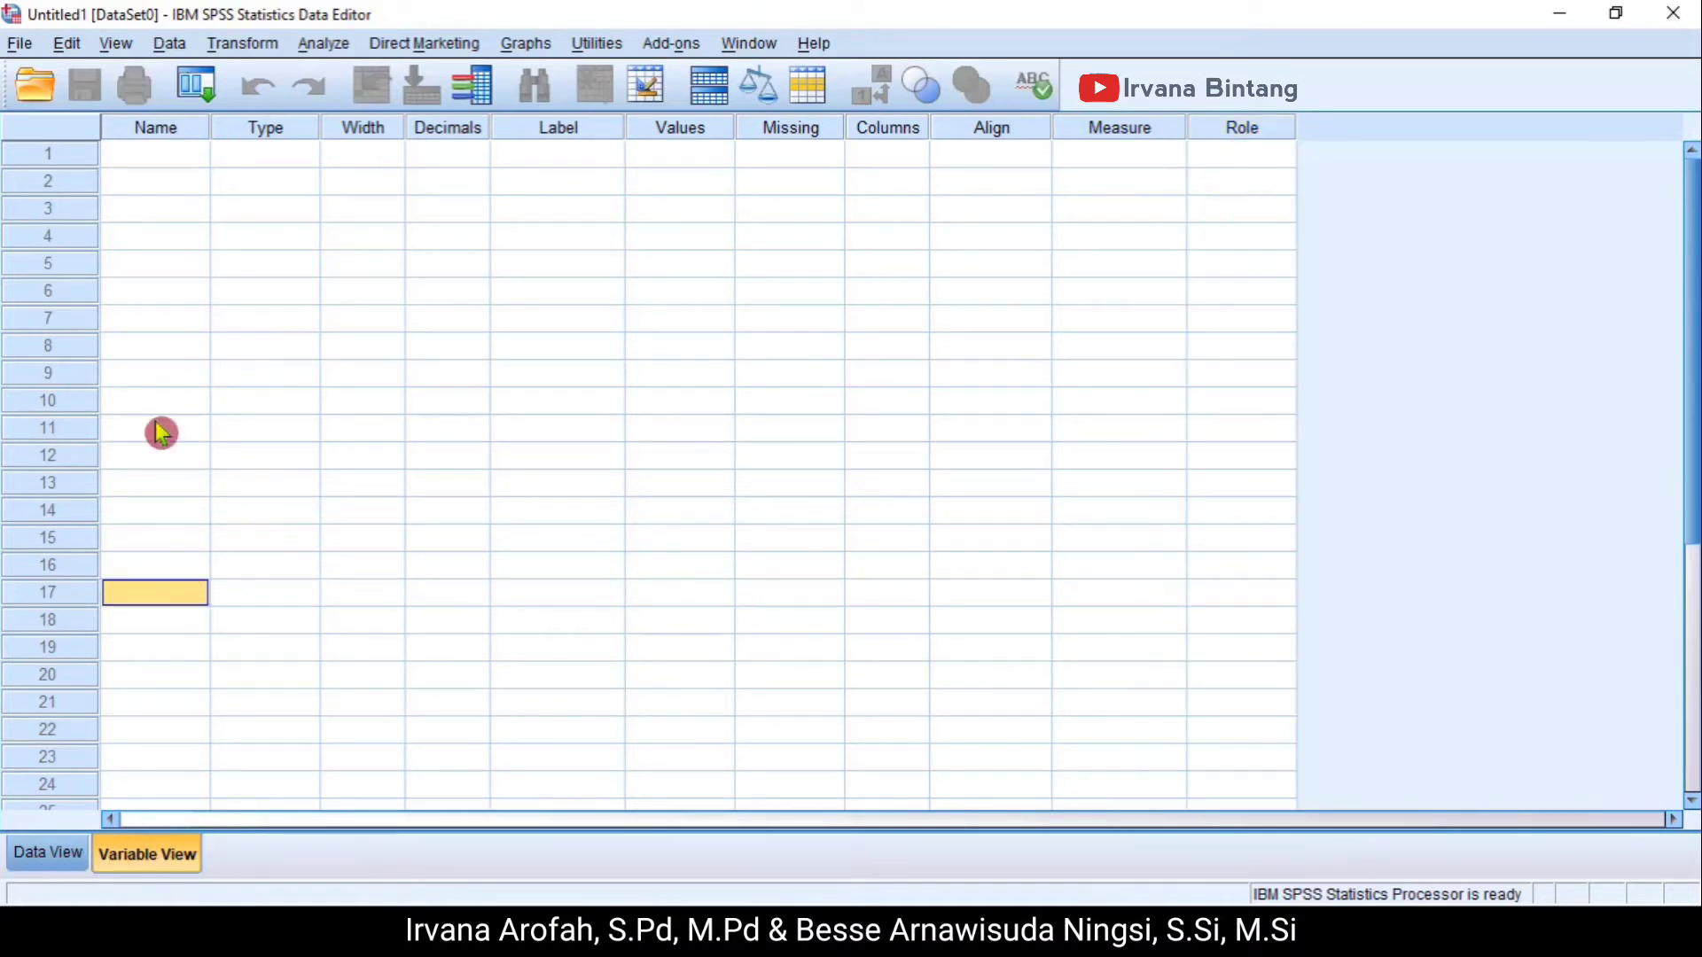
pyautogui.click(173, 129)
pyautogui.click(167, 155)
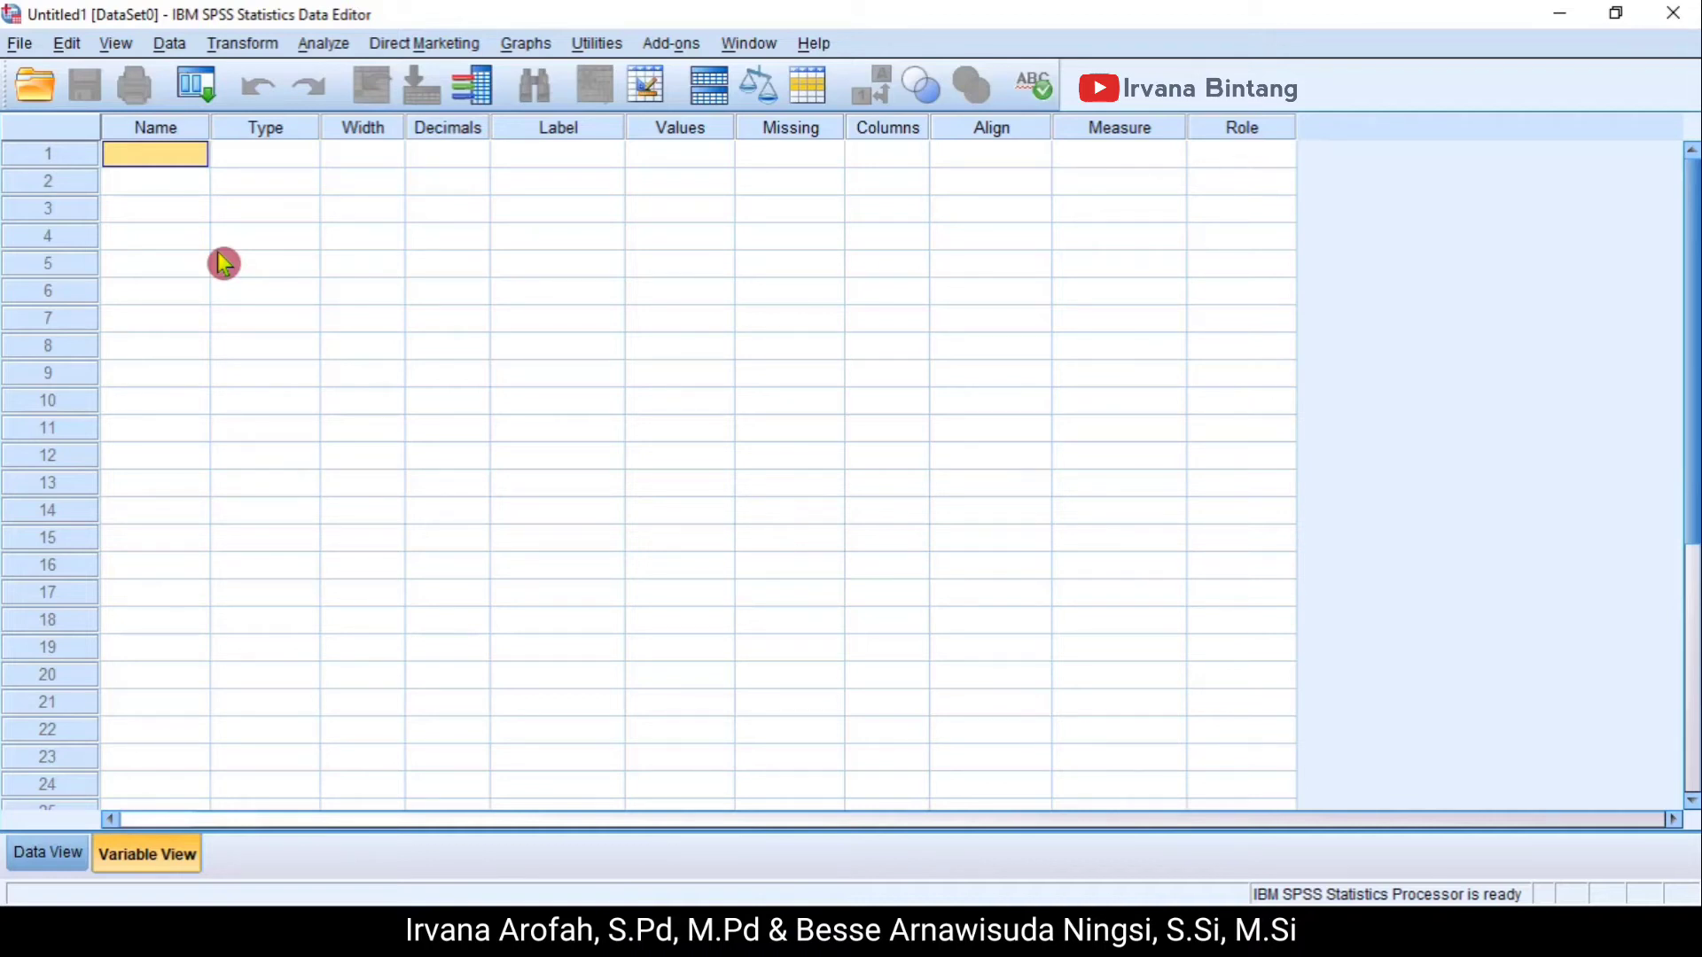
pyautogui.write('Berat')
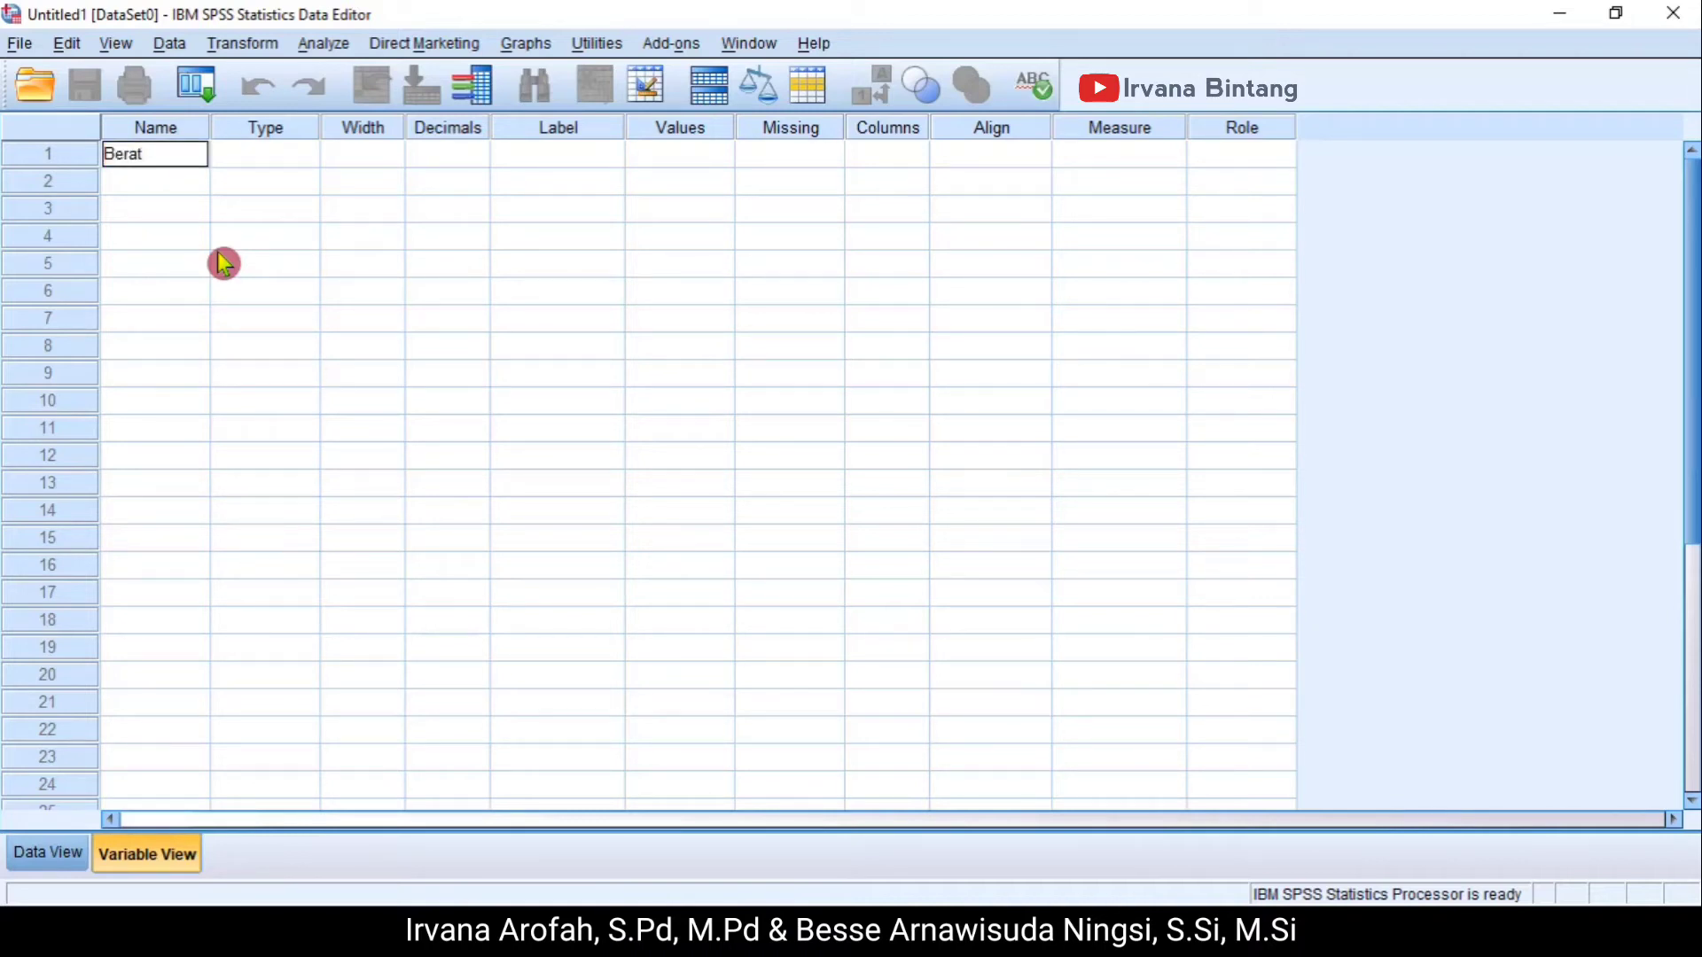
pyautogui.write(' Badan')
pyautogui.press('Return')
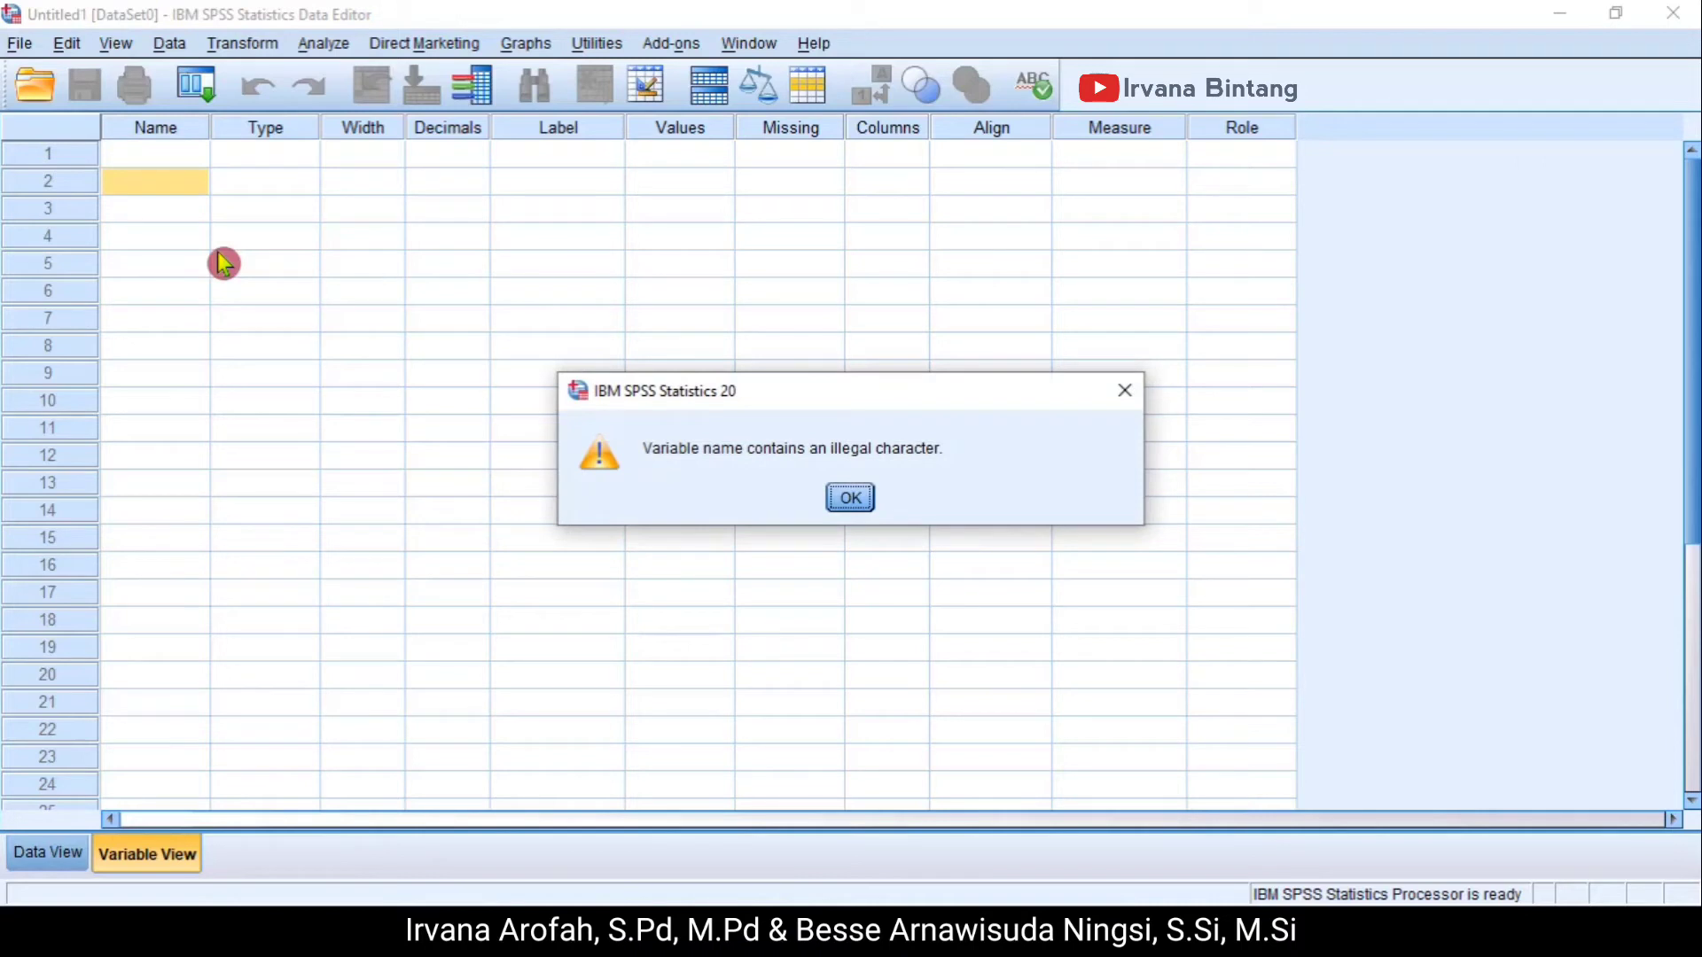
pyautogui.click(851, 502)
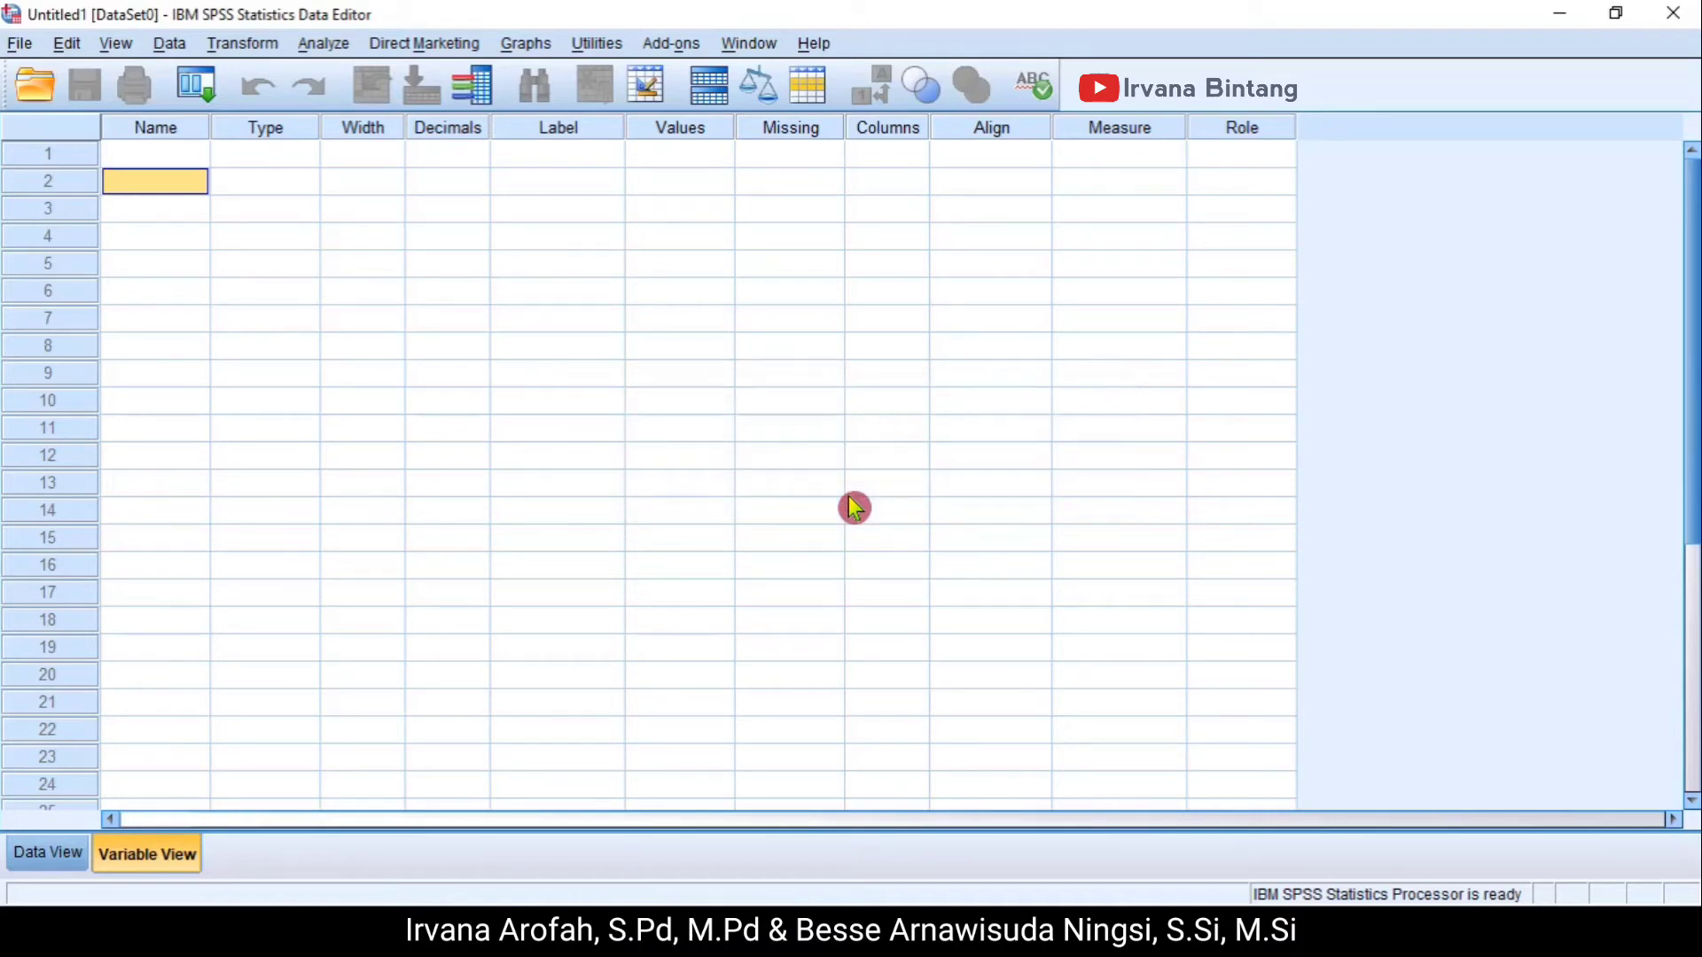
# - Name the first variable Berat_Badan, with an underscore between the words
pyautogui.press('Up')
pyautogui.write('Bera')
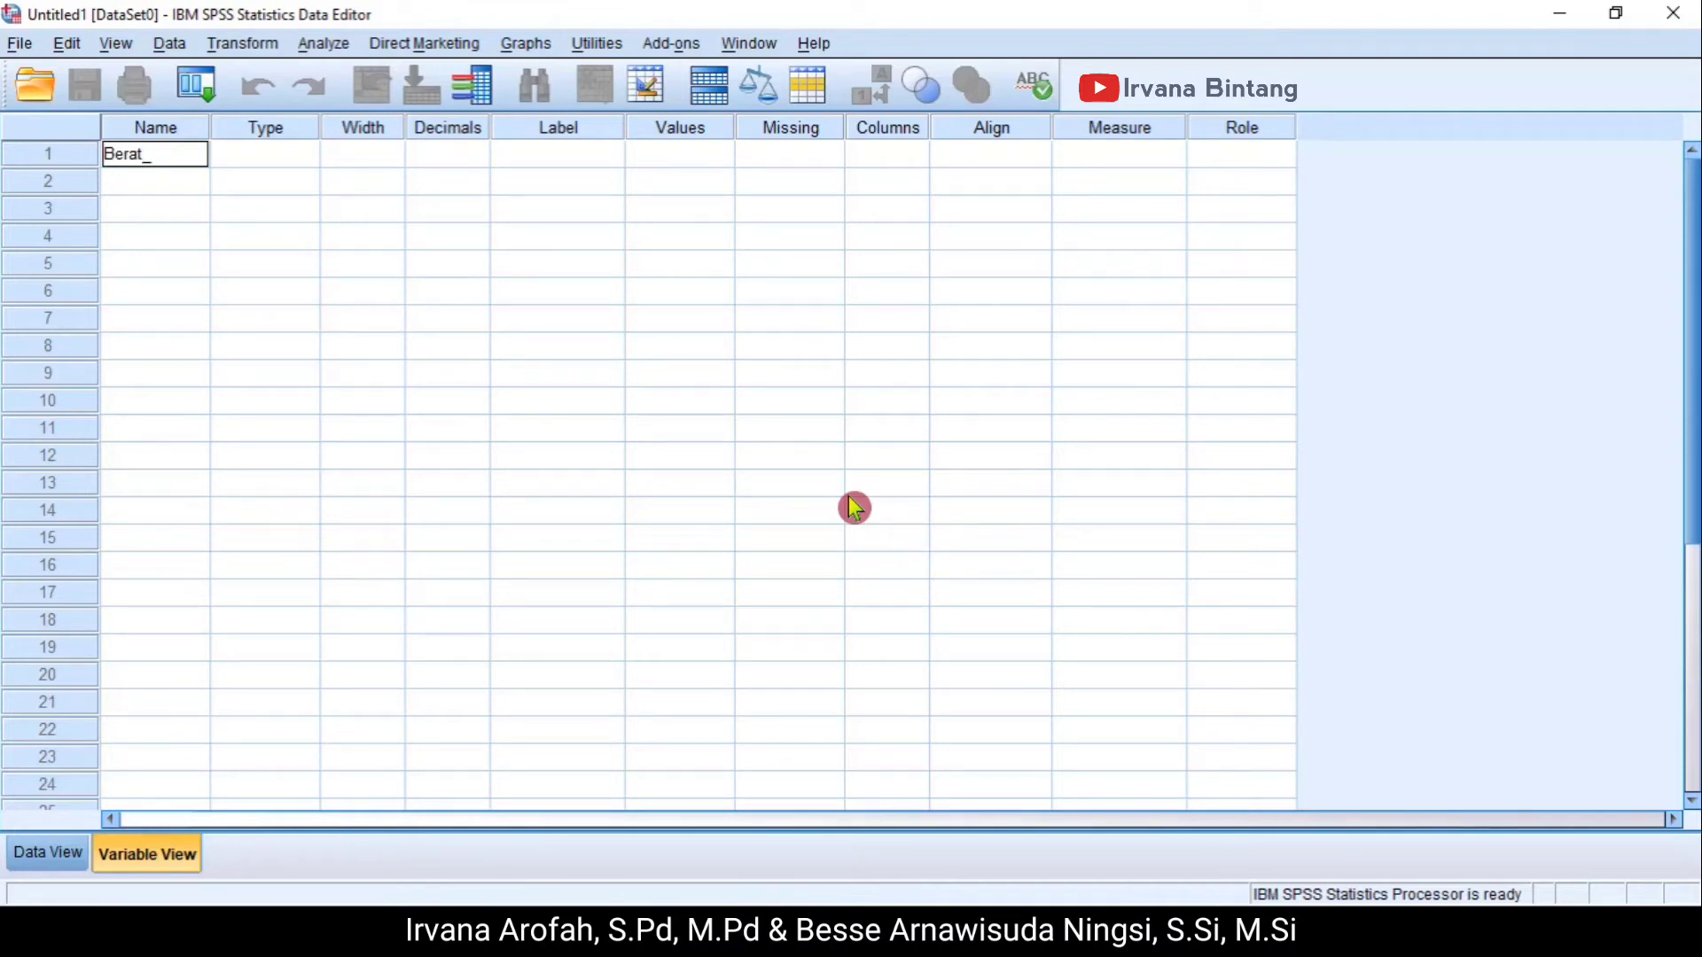
pyautogui.write('t_Badab')
pyautogui.press('BackSpace')
pyautogui.write('n')
pyautogui.press('Return')
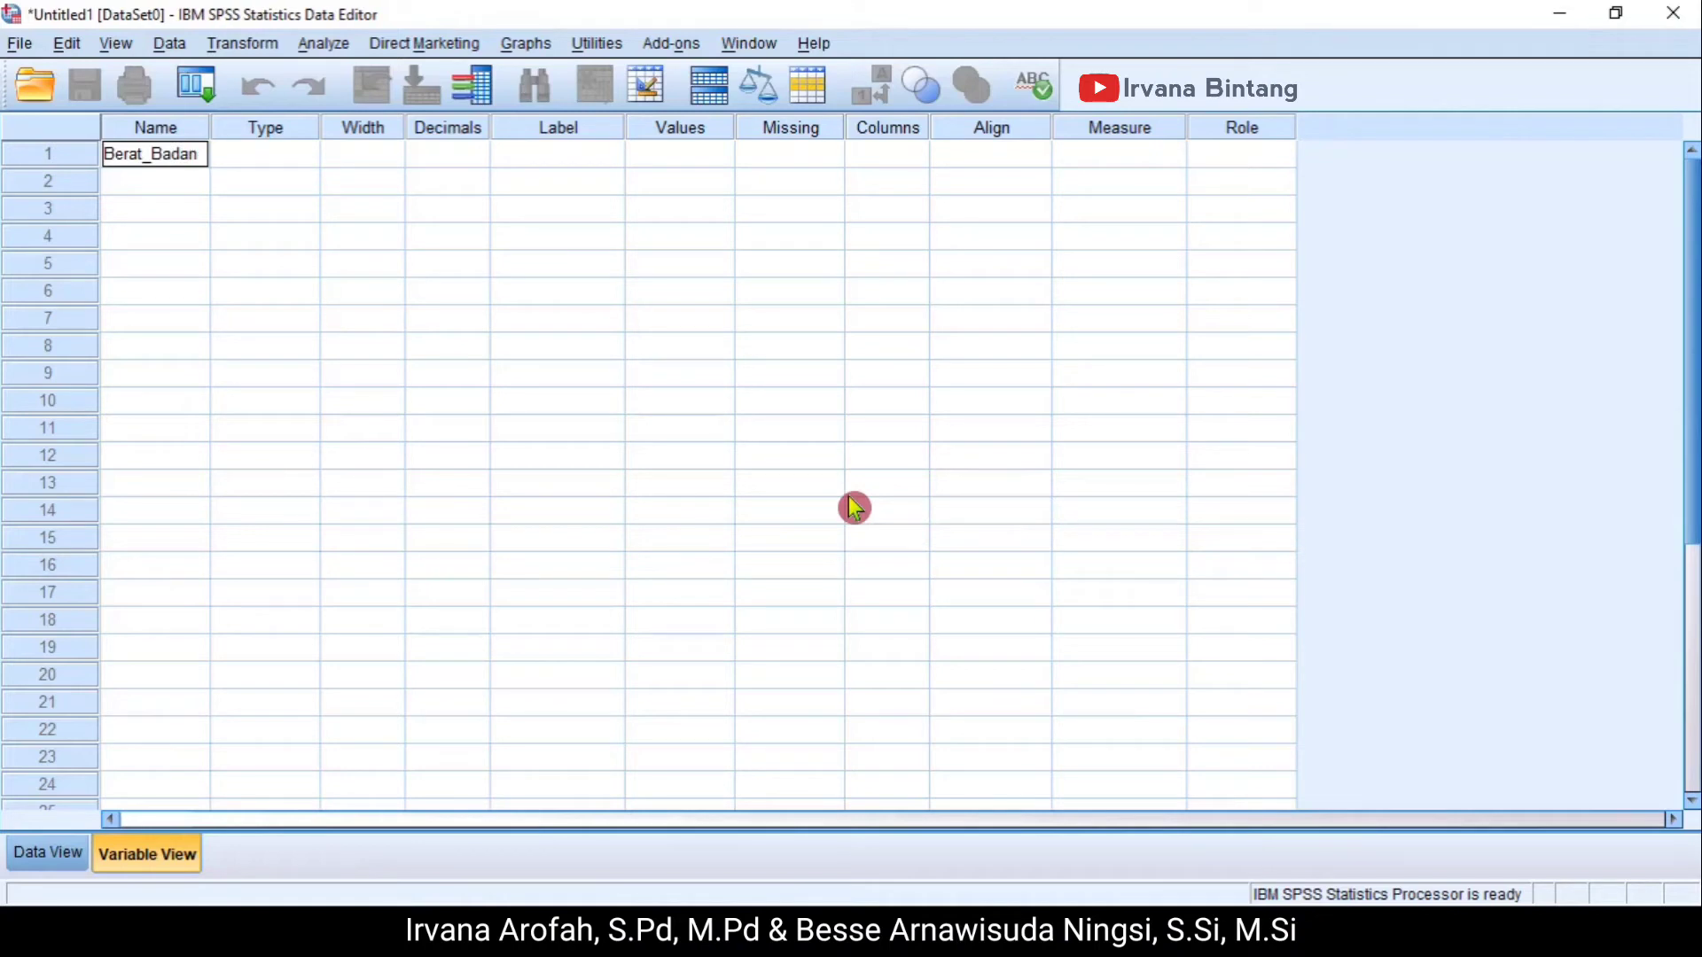
pyautogui.press('Down')
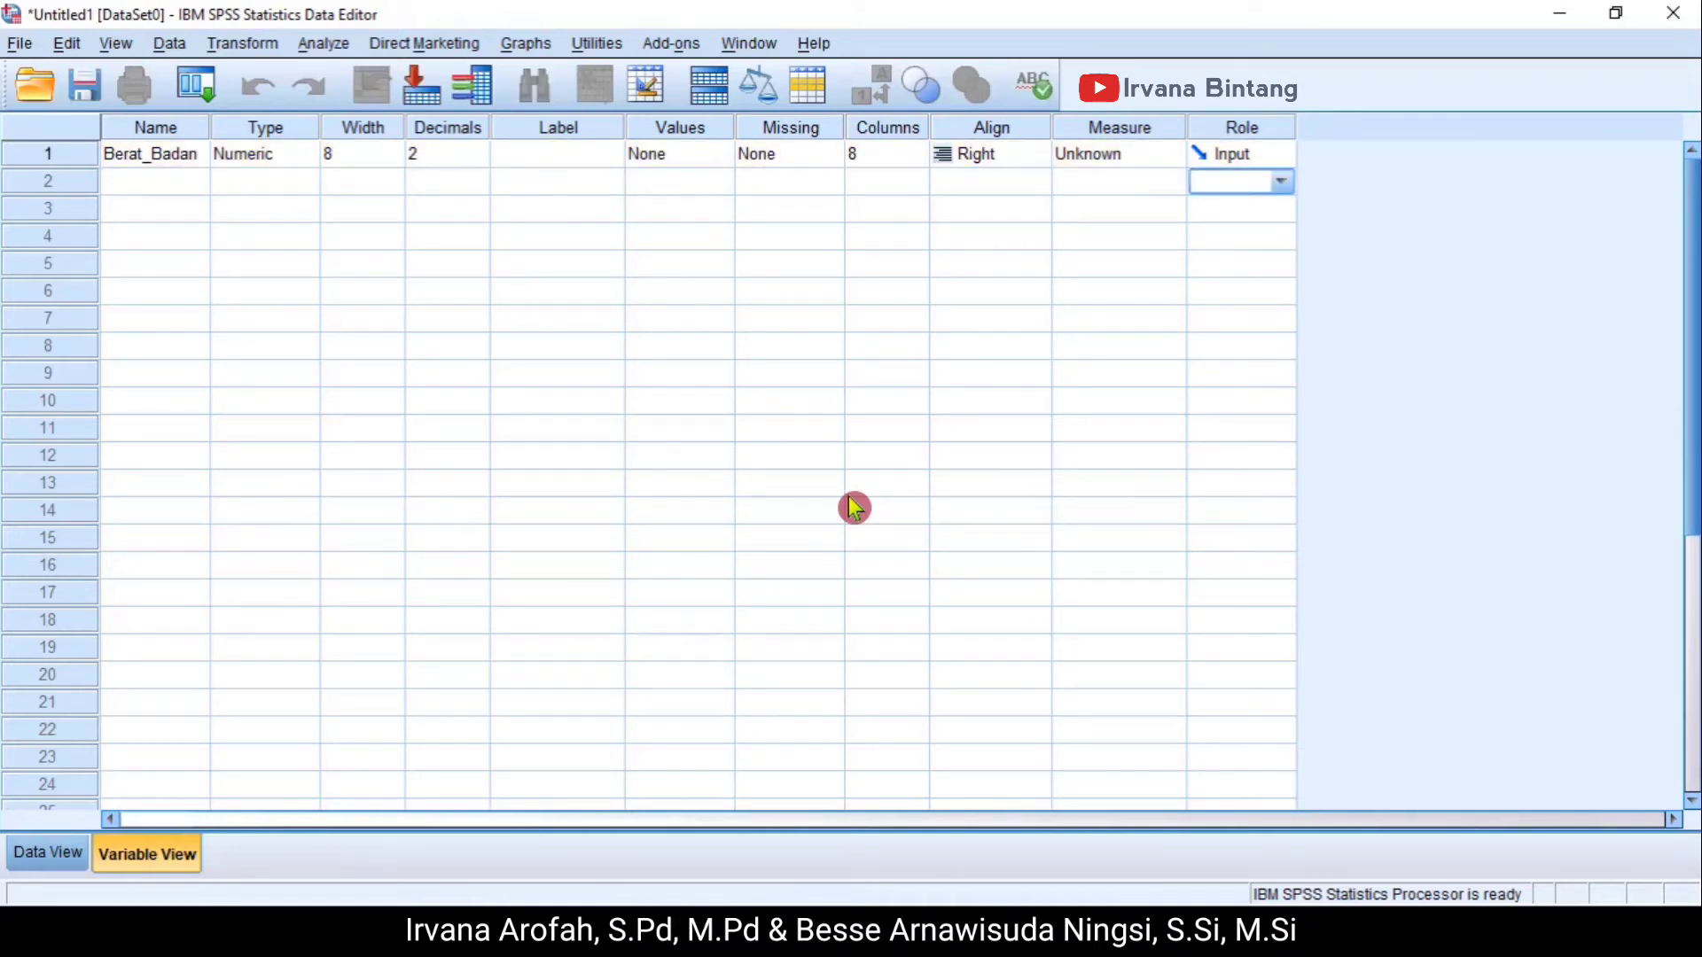
# - Set the Berat_Badan variable's decimals to 0
pyautogui.press('Up')
pyautogui.press('Left')
pyautogui.press('Left')
pyautogui.press('Left')
pyautogui.press('Left')
pyautogui.press('Left')
pyautogui.press('Left')
pyautogui.press('Left')
pyautogui.press('Left')
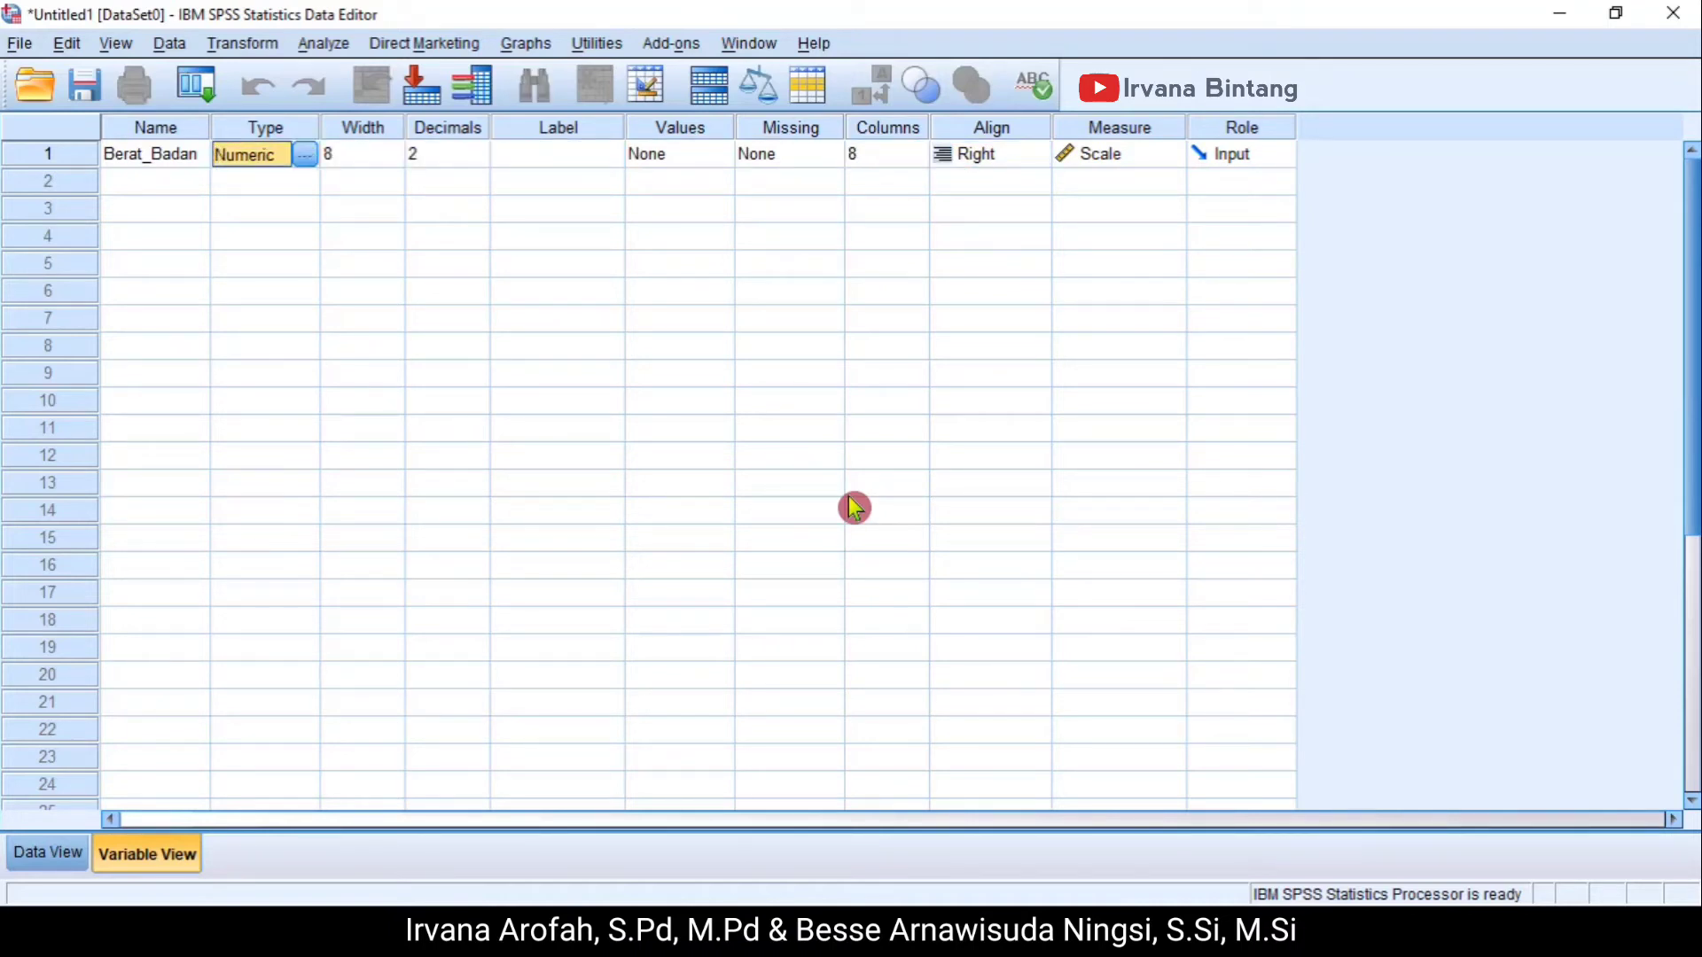
pyautogui.press('Right')
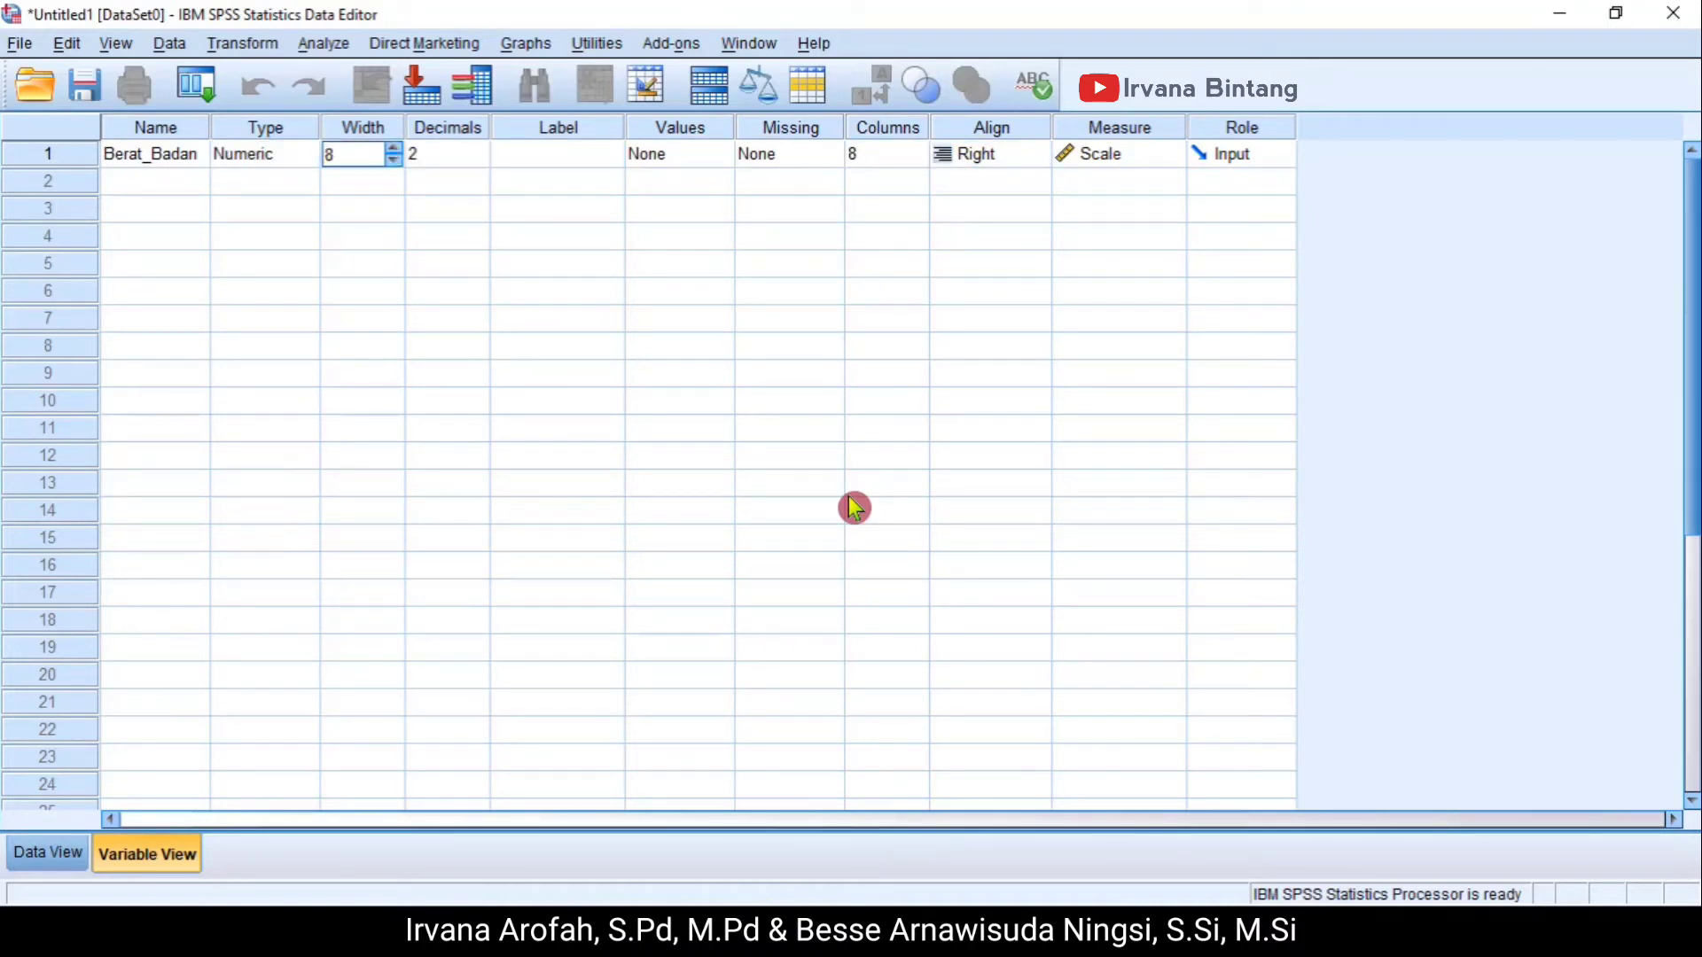
pyautogui.press('Right')
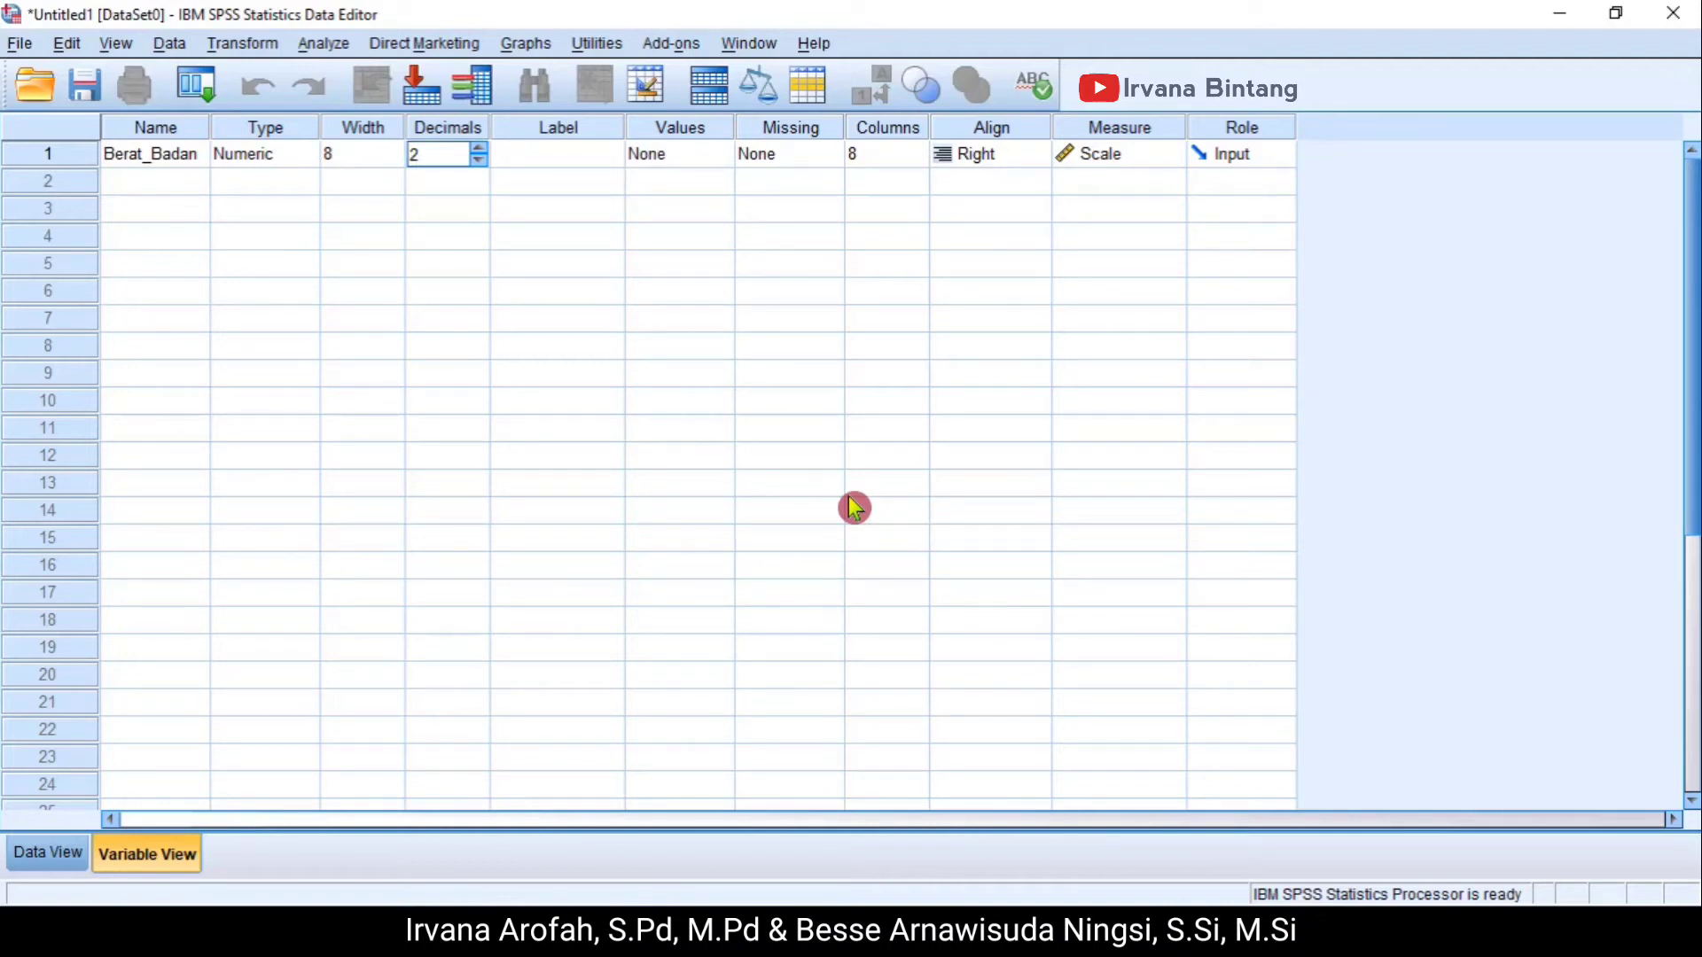
pyautogui.press('Down')
pyautogui.press('Down')
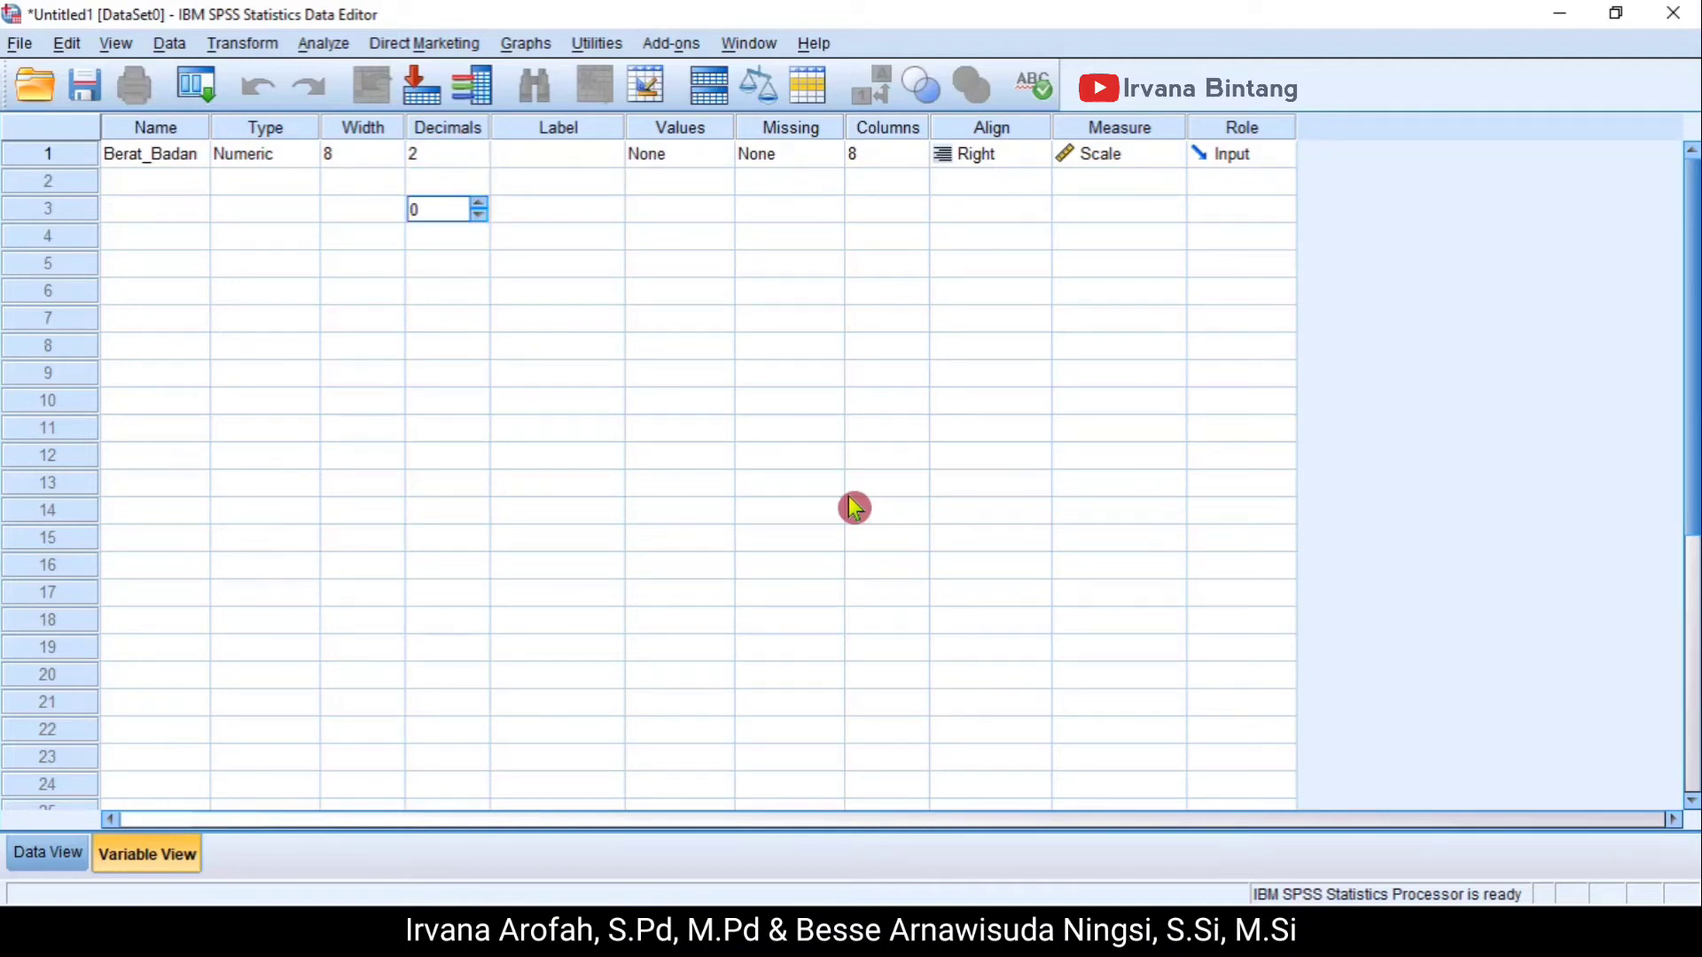
pyautogui.press('Up')
pyautogui.press('Up')
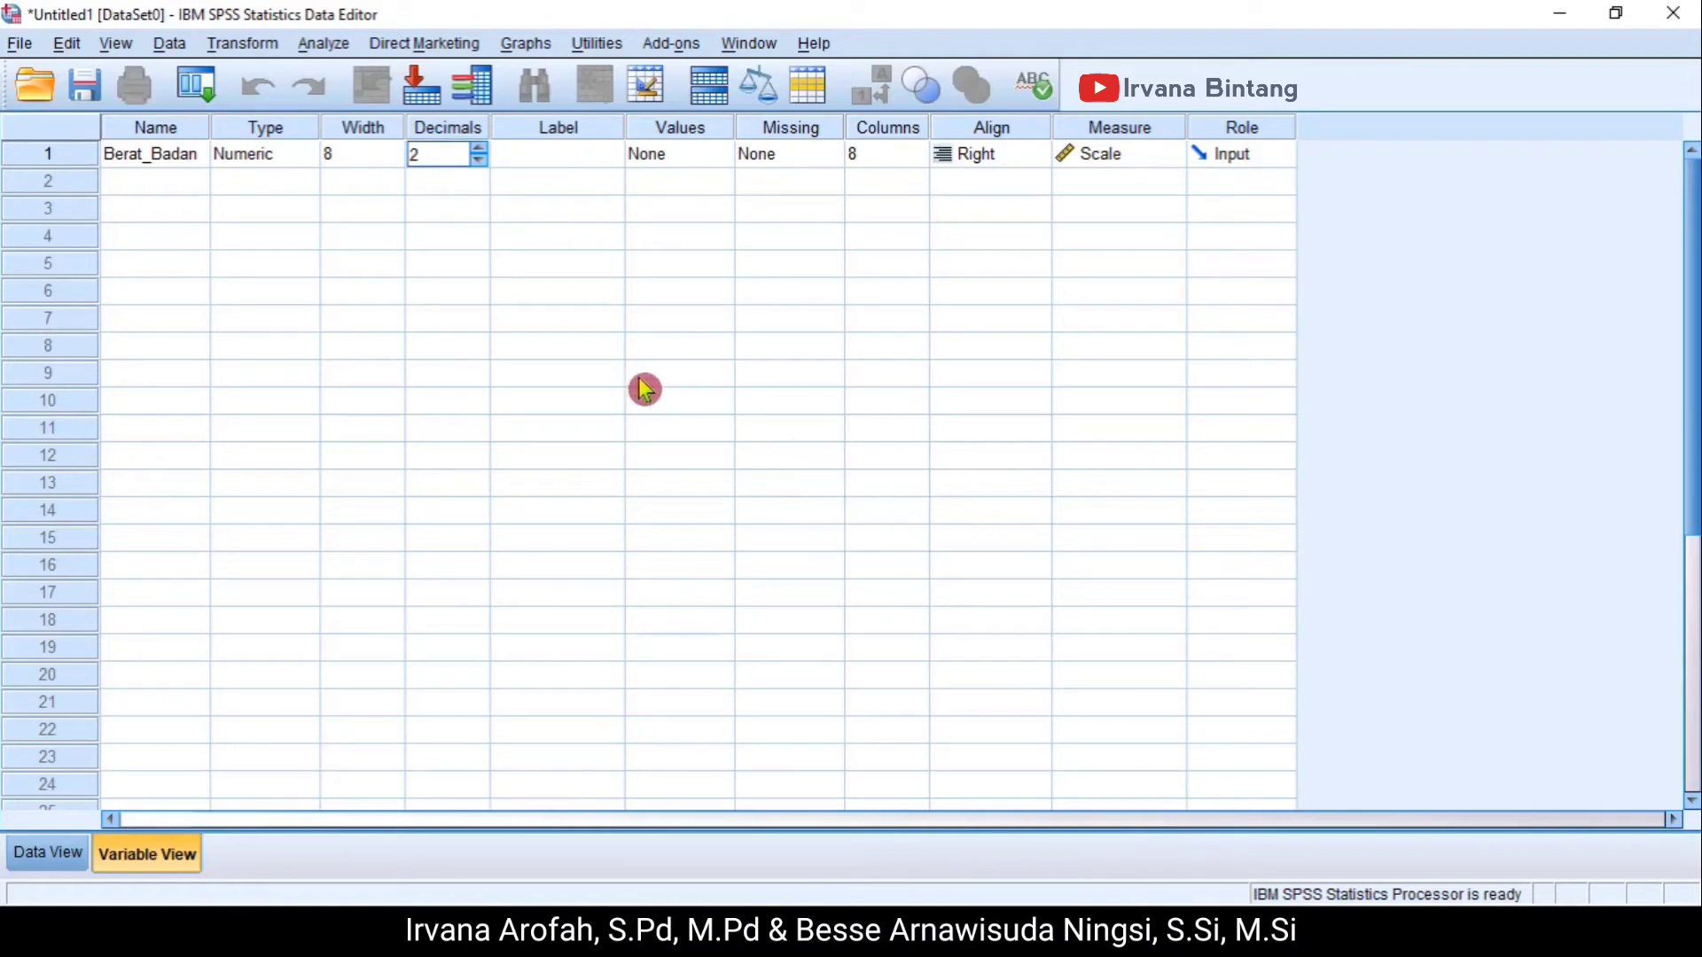
pyautogui.click(483, 160)
pyautogui.click(484, 161)
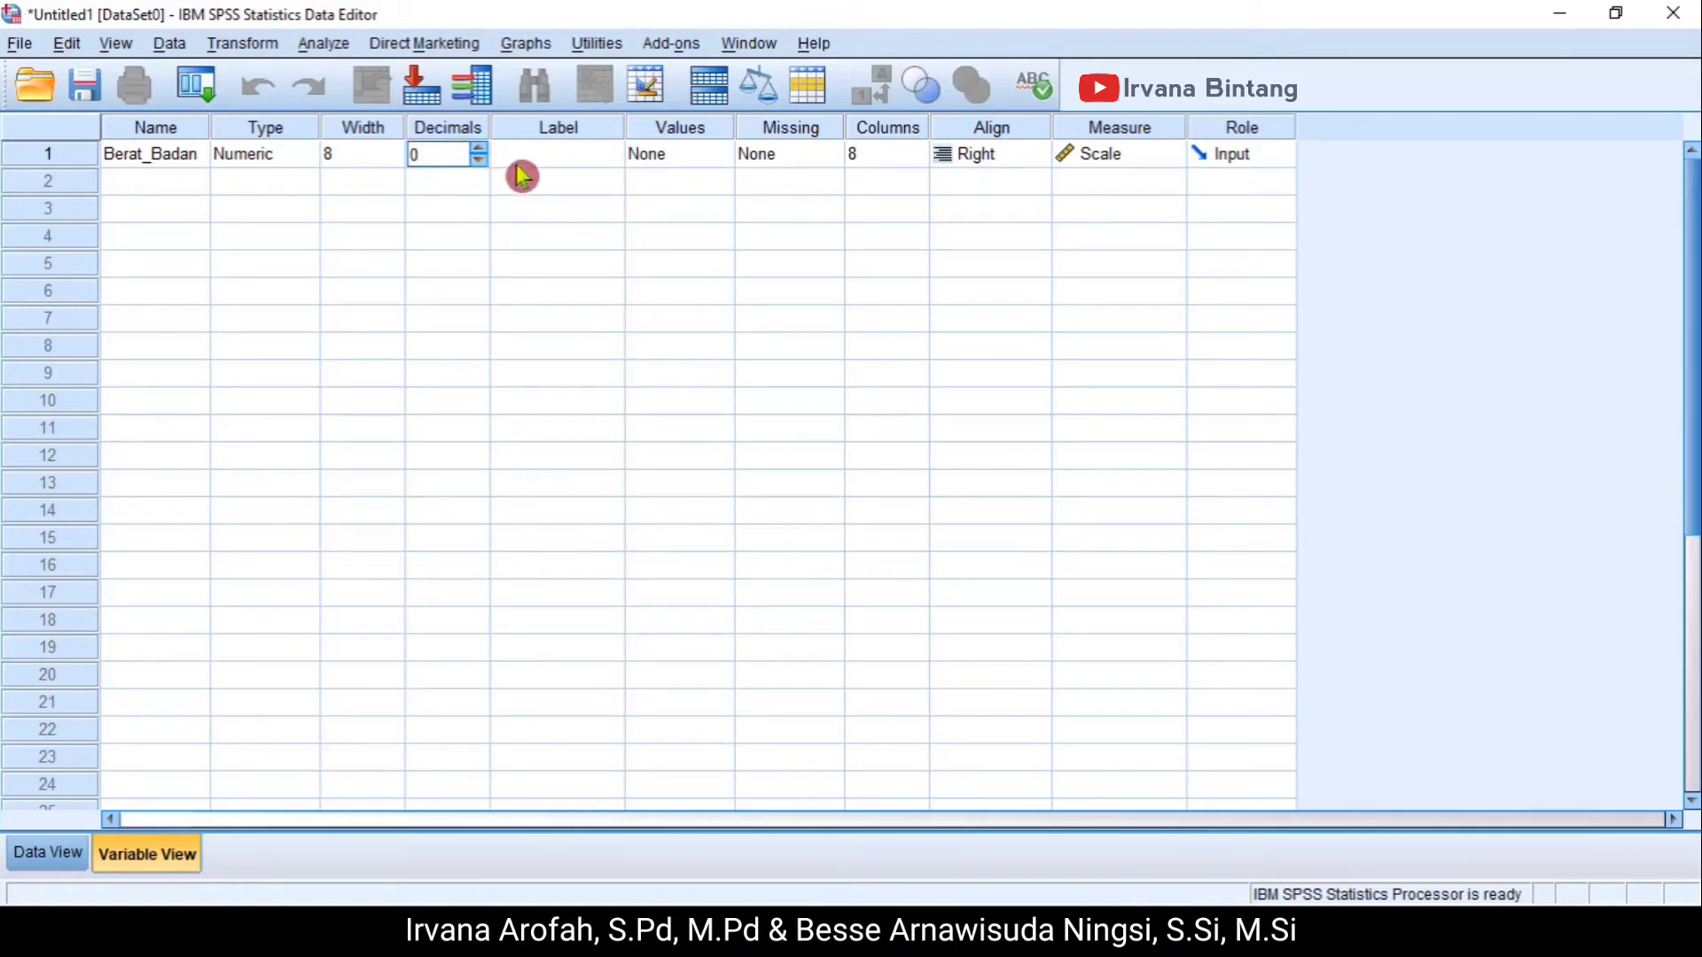
# - Give the Berat_Badan variable the label "Berat Badan"
pyautogui.click(533, 161)
pyautogui.write('Berat')
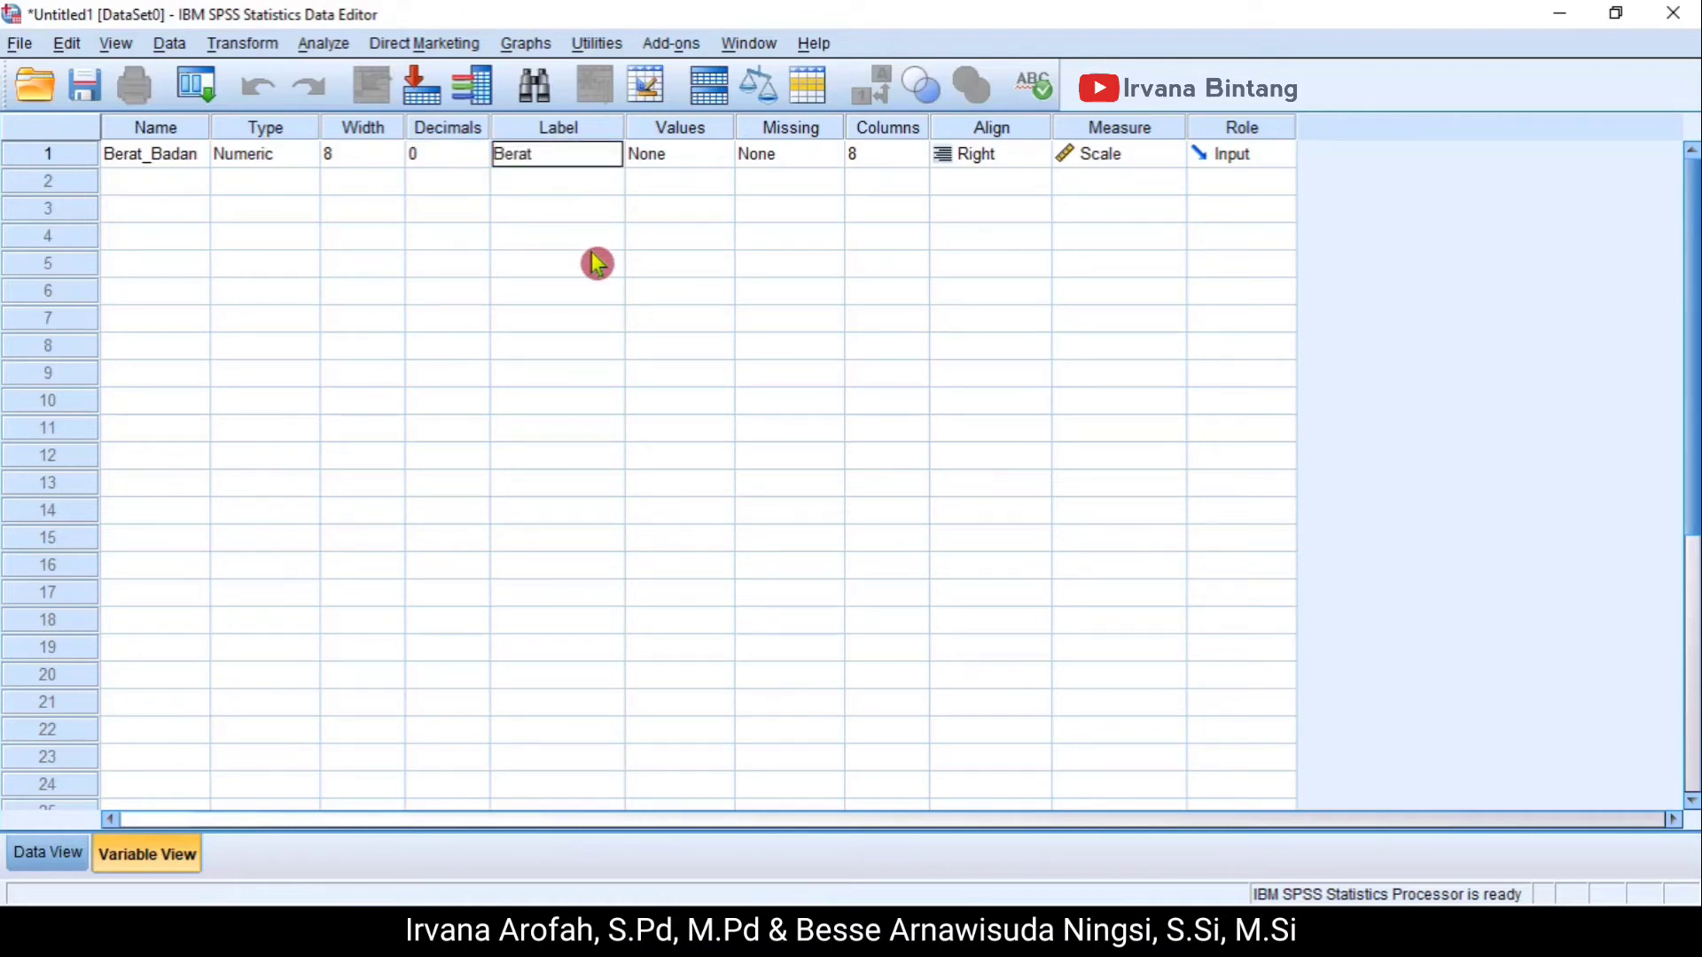
pyautogui.write(' Badan')
pyautogui.press('Return')
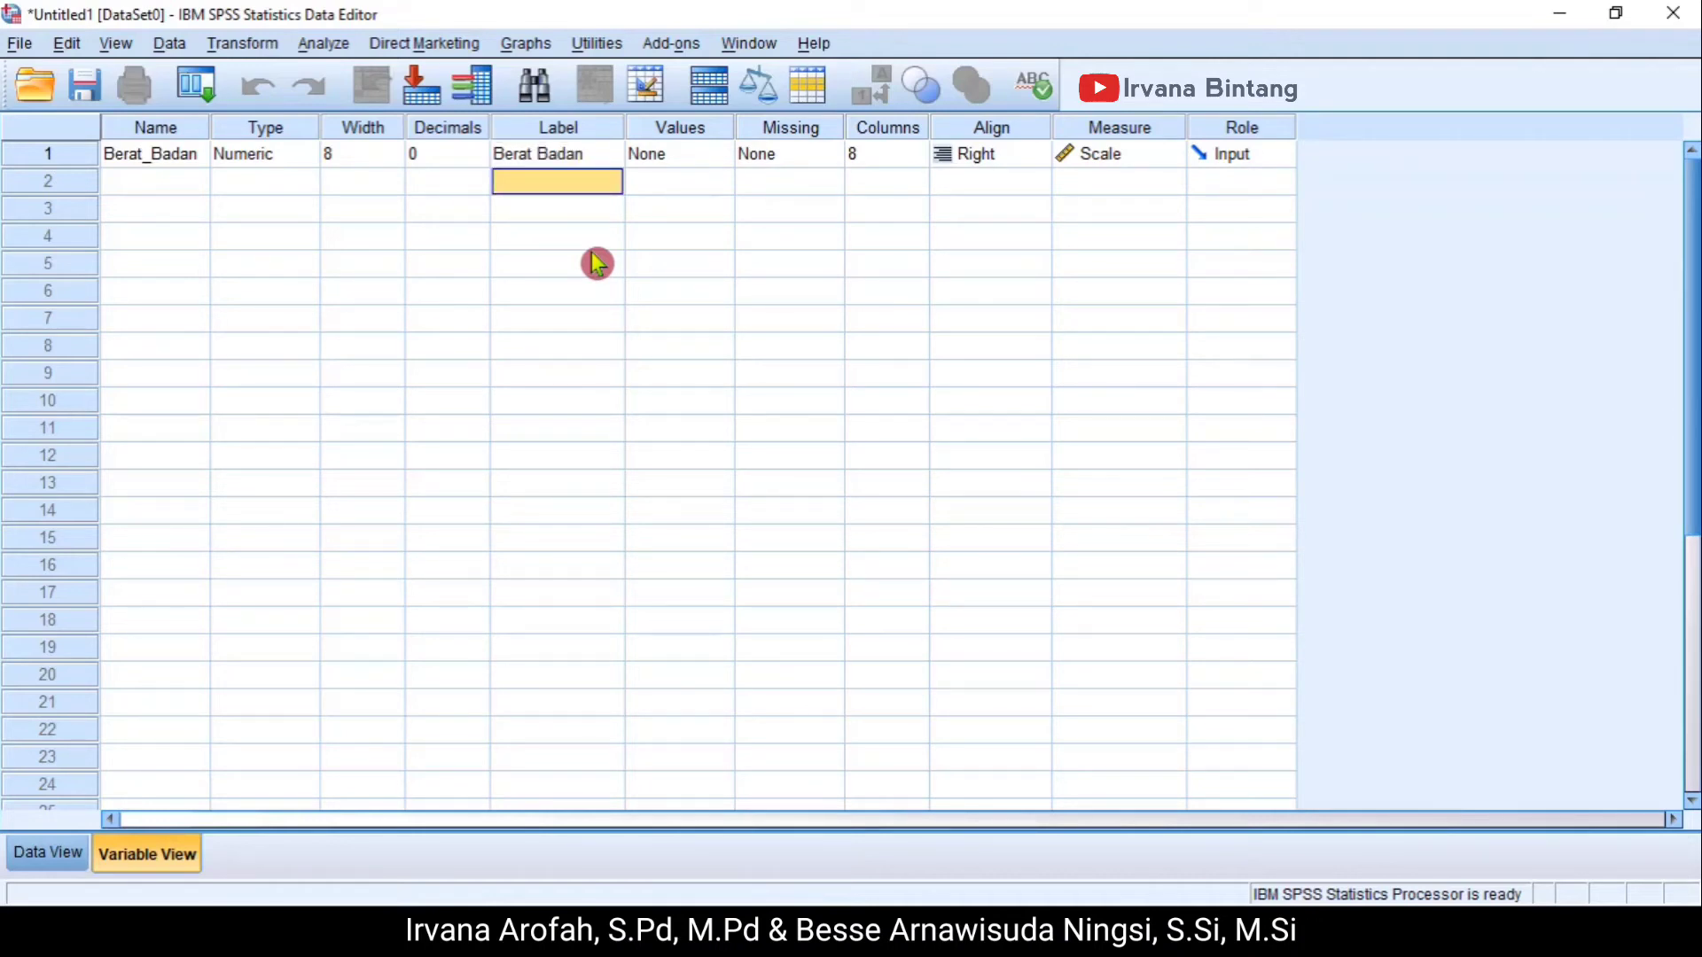
# - Define a second variable named Tinggi_Badan in the row below Berat_Badan
pyautogui.press('Up')
pyautogui.press('Right')
pyautogui.press('Left')
pyautogui.press('Left')
pyautogui.press('Left')
pyautogui.press('Left')
pyautogui.press('Left')
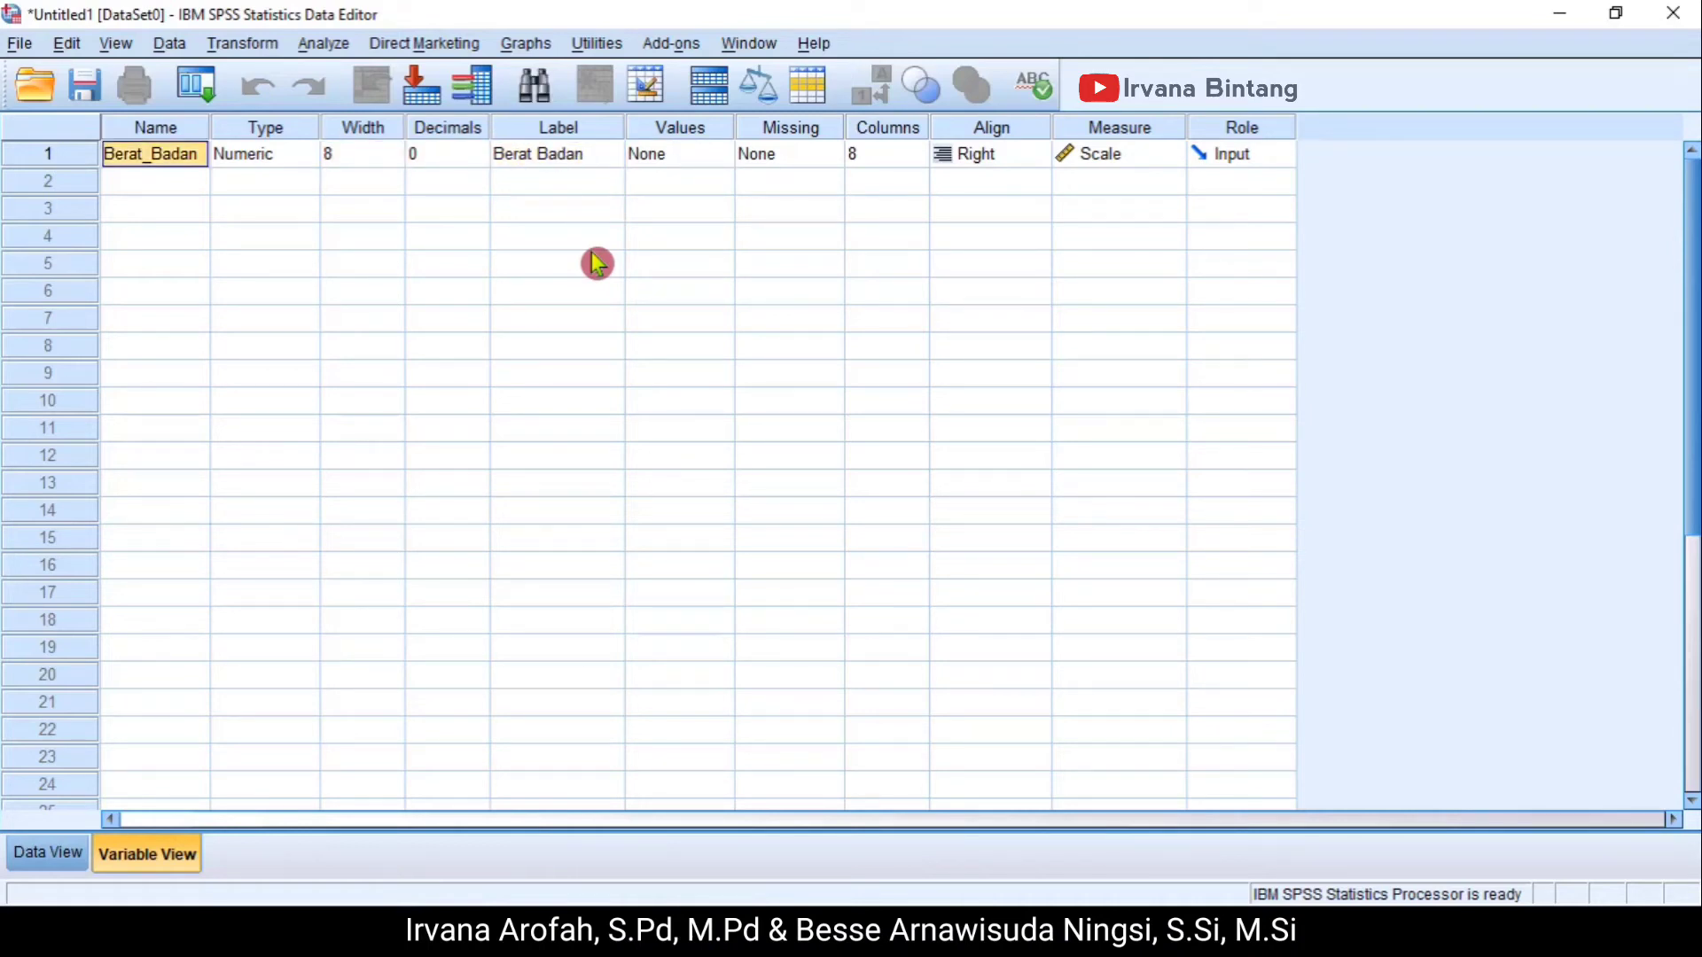
pyautogui.press('Down')
pyautogui.write('T')
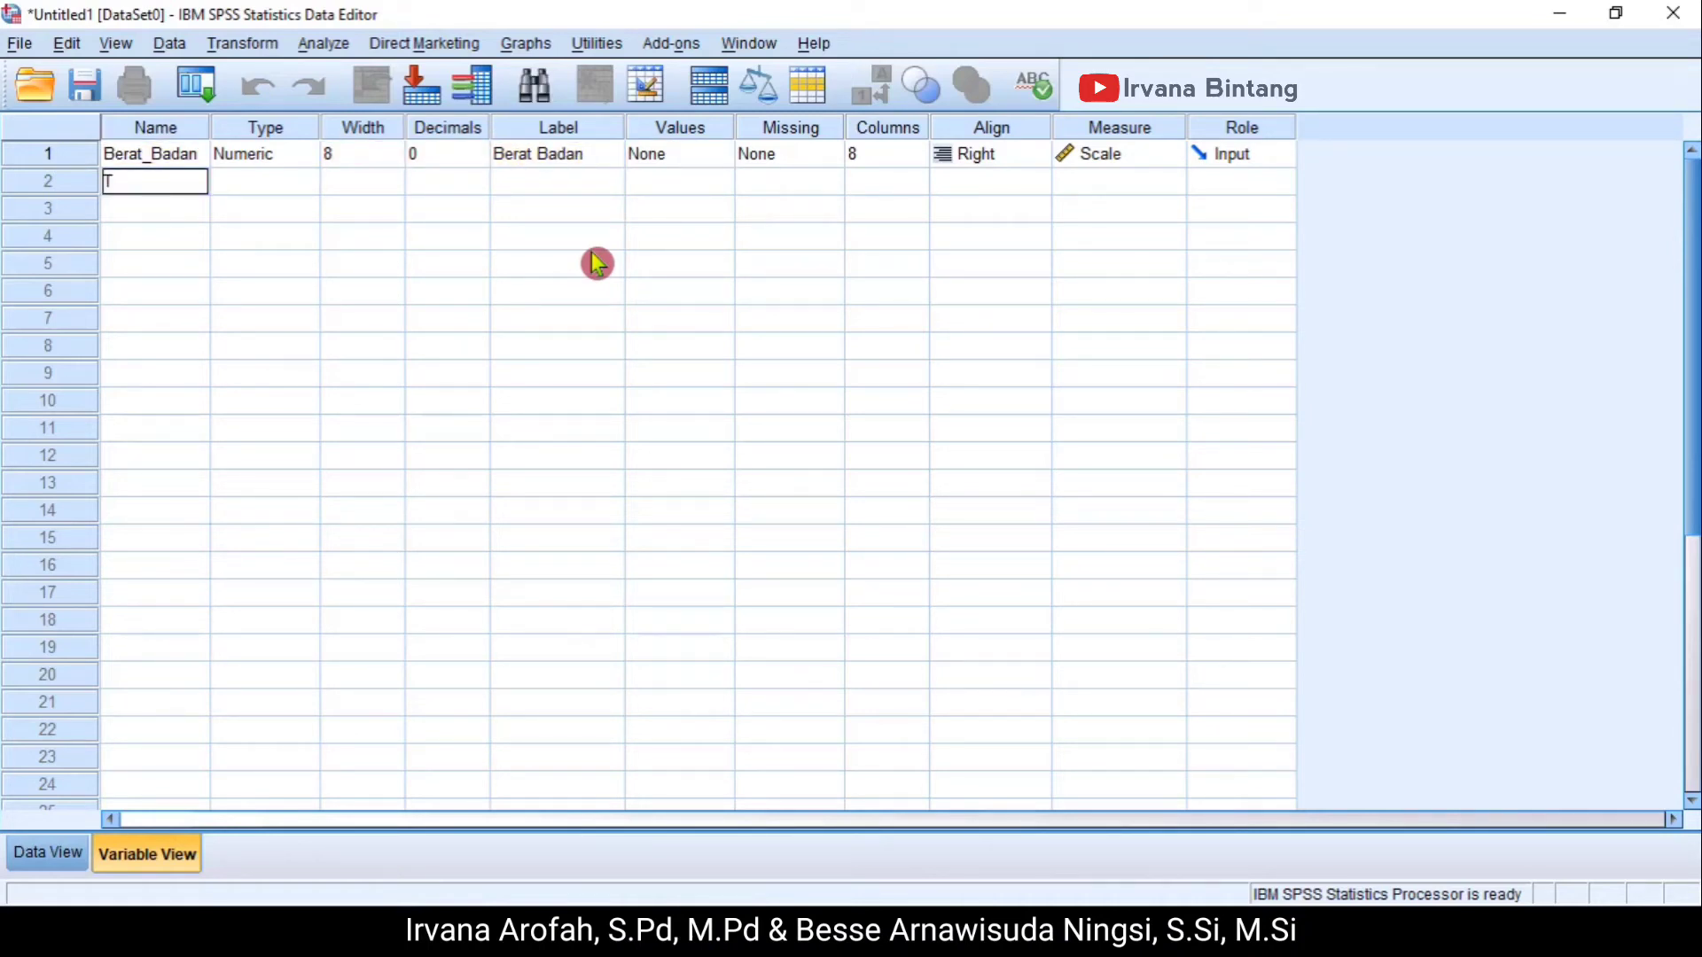
pyautogui.write('inggi_Badan')
pyautogui.press('Return')
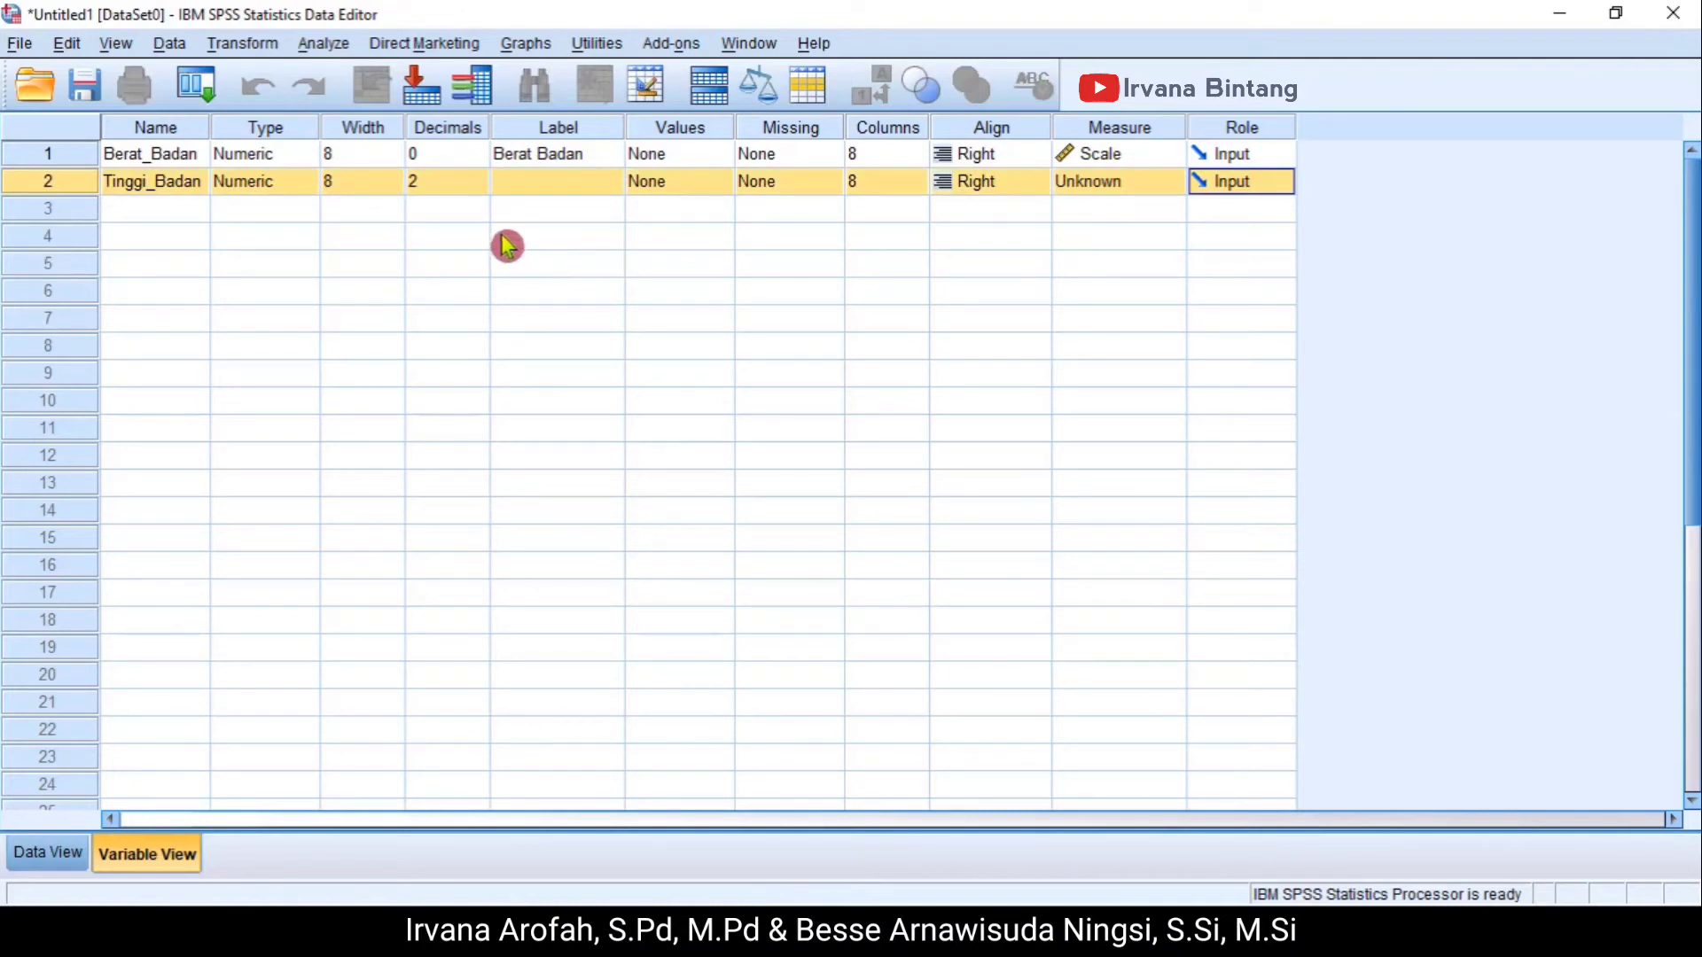
# - Set the Tinggi_Badan variable's decimals to 0
pyautogui.click(483, 185)
pyautogui.click(483, 184)
pyautogui.click(483, 183)
pyautogui.click(484, 180)
pyautogui.click(484, 180)
pyautogui.press('Up')
pyautogui.click(486, 188)
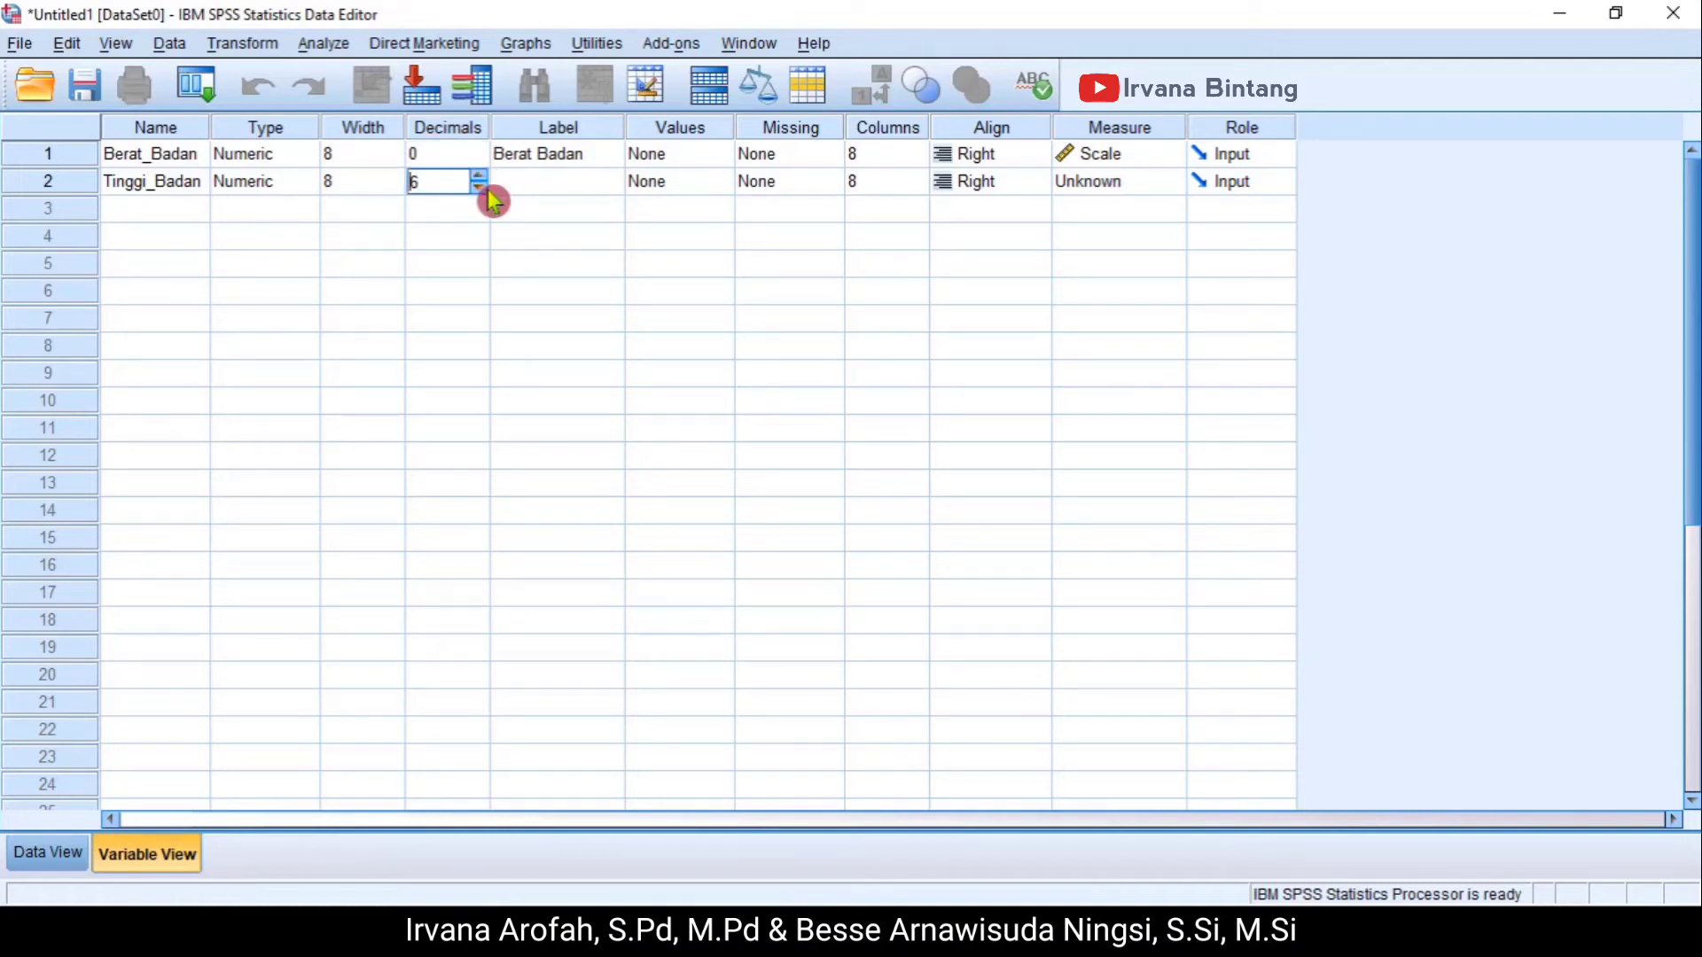
pyautogui.moveTo(446, 174); pyautogui.dragTo(412, 179)
pyautogui.press('BackSpace')
pyautogui.write('0')
# - Give the Tinggi_Badan variable the label "Tinggi Badan"
pyautogui.click(568, 191)
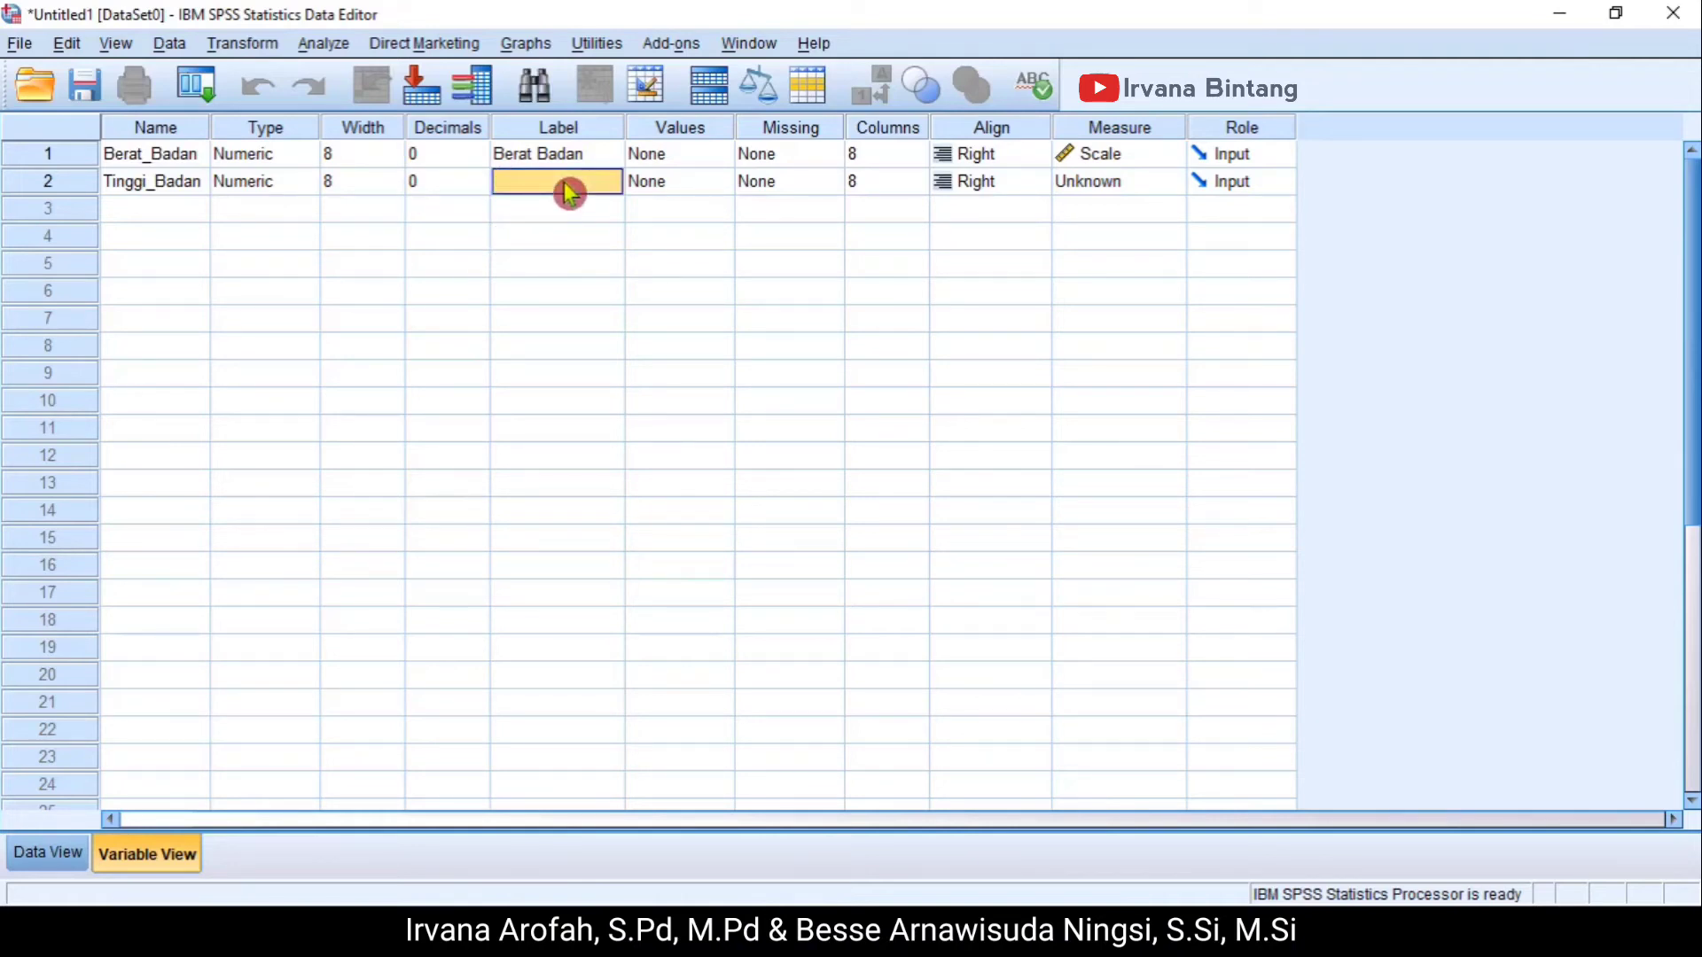
pyautogui.write('Tinggi Badan')
pyautogui.press('Return')
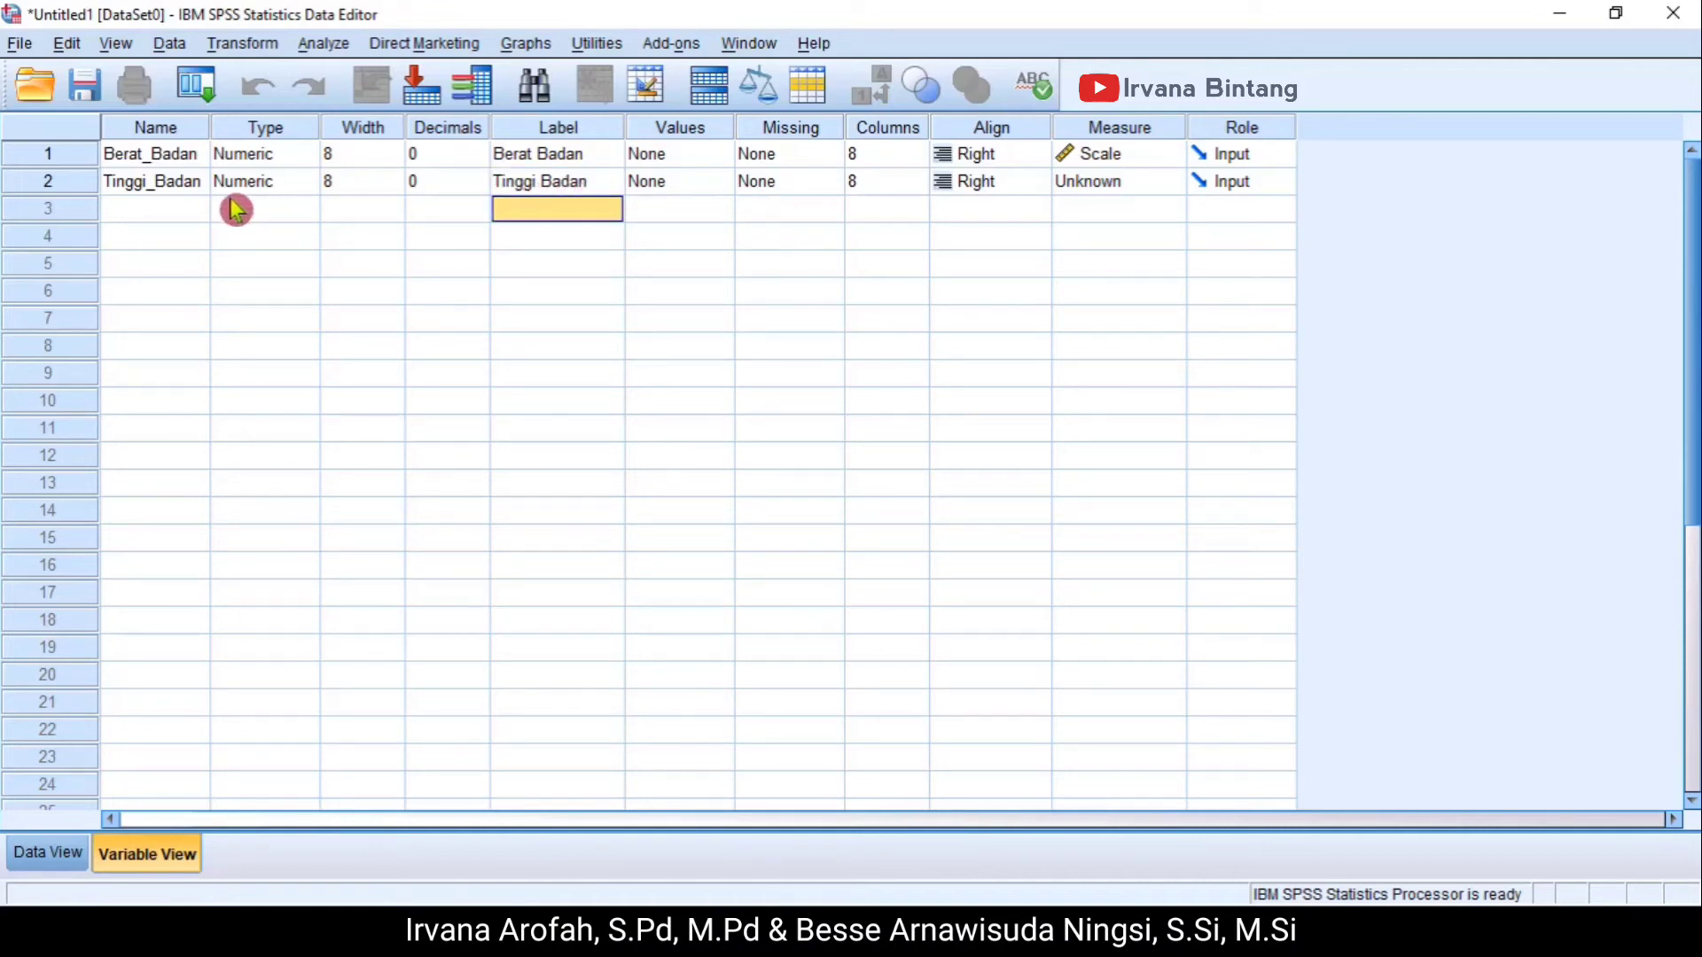
# - Define a third variable named Jenis_Kelamin in the row below Tinggi_Badan
pyautogui.click(196, 193)
pyautogui.click(195, 202)
pyautogui.write('Jenis K')
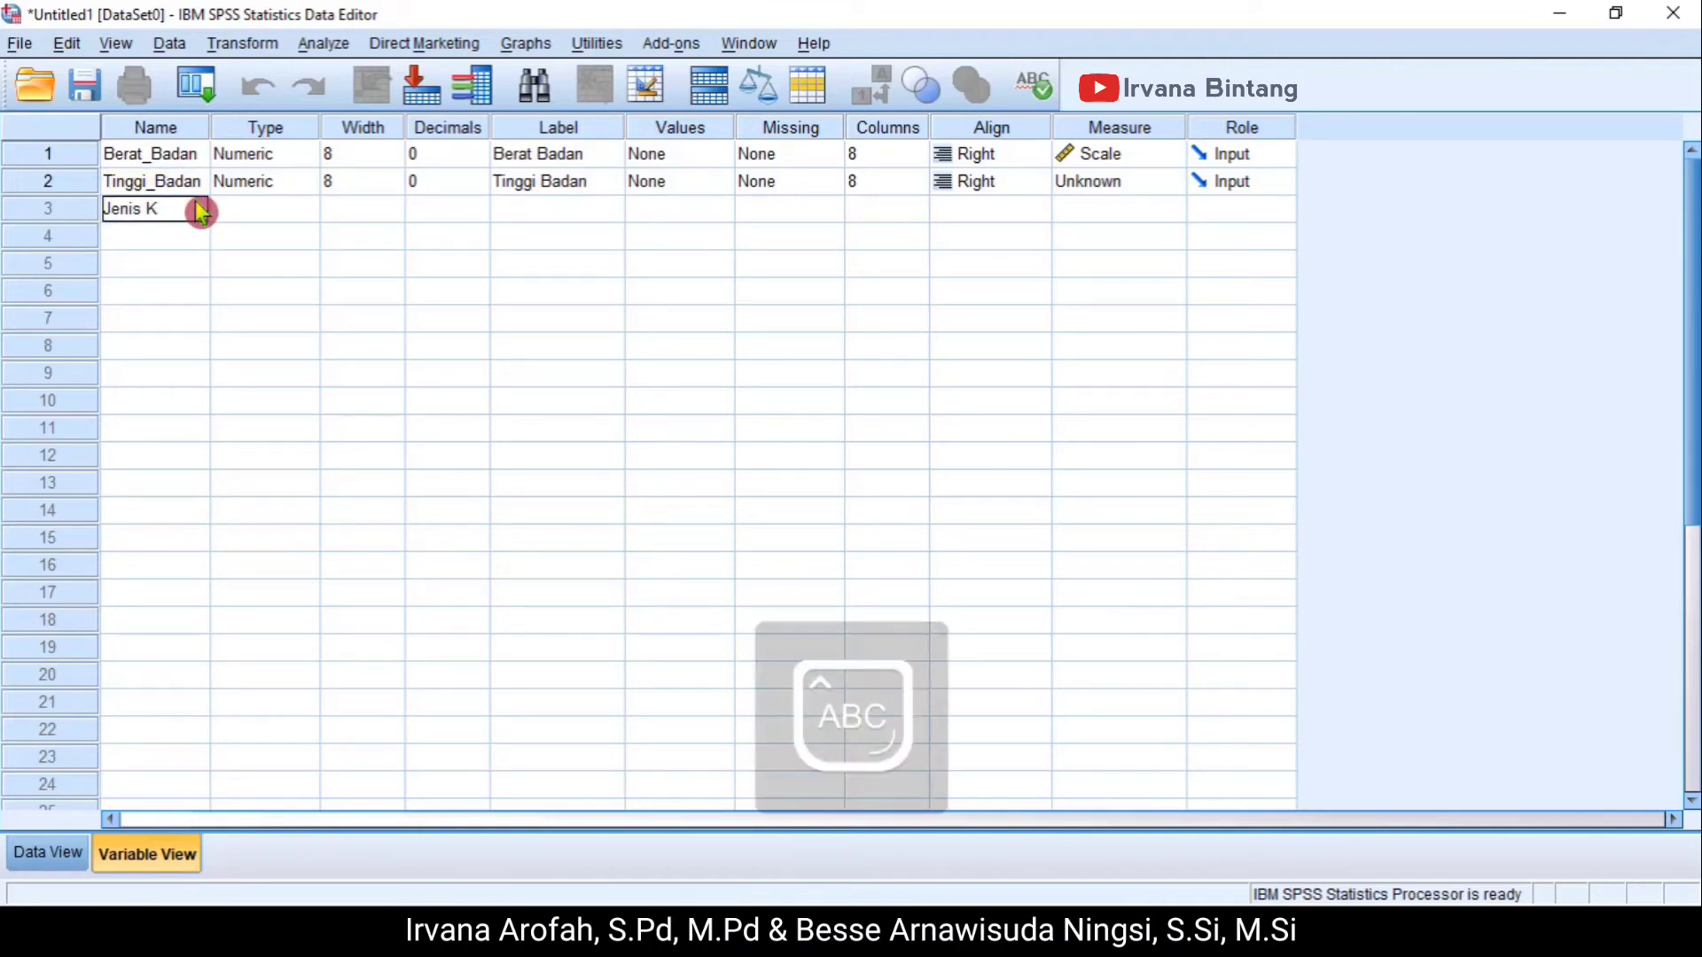
pyautogui.write('_')
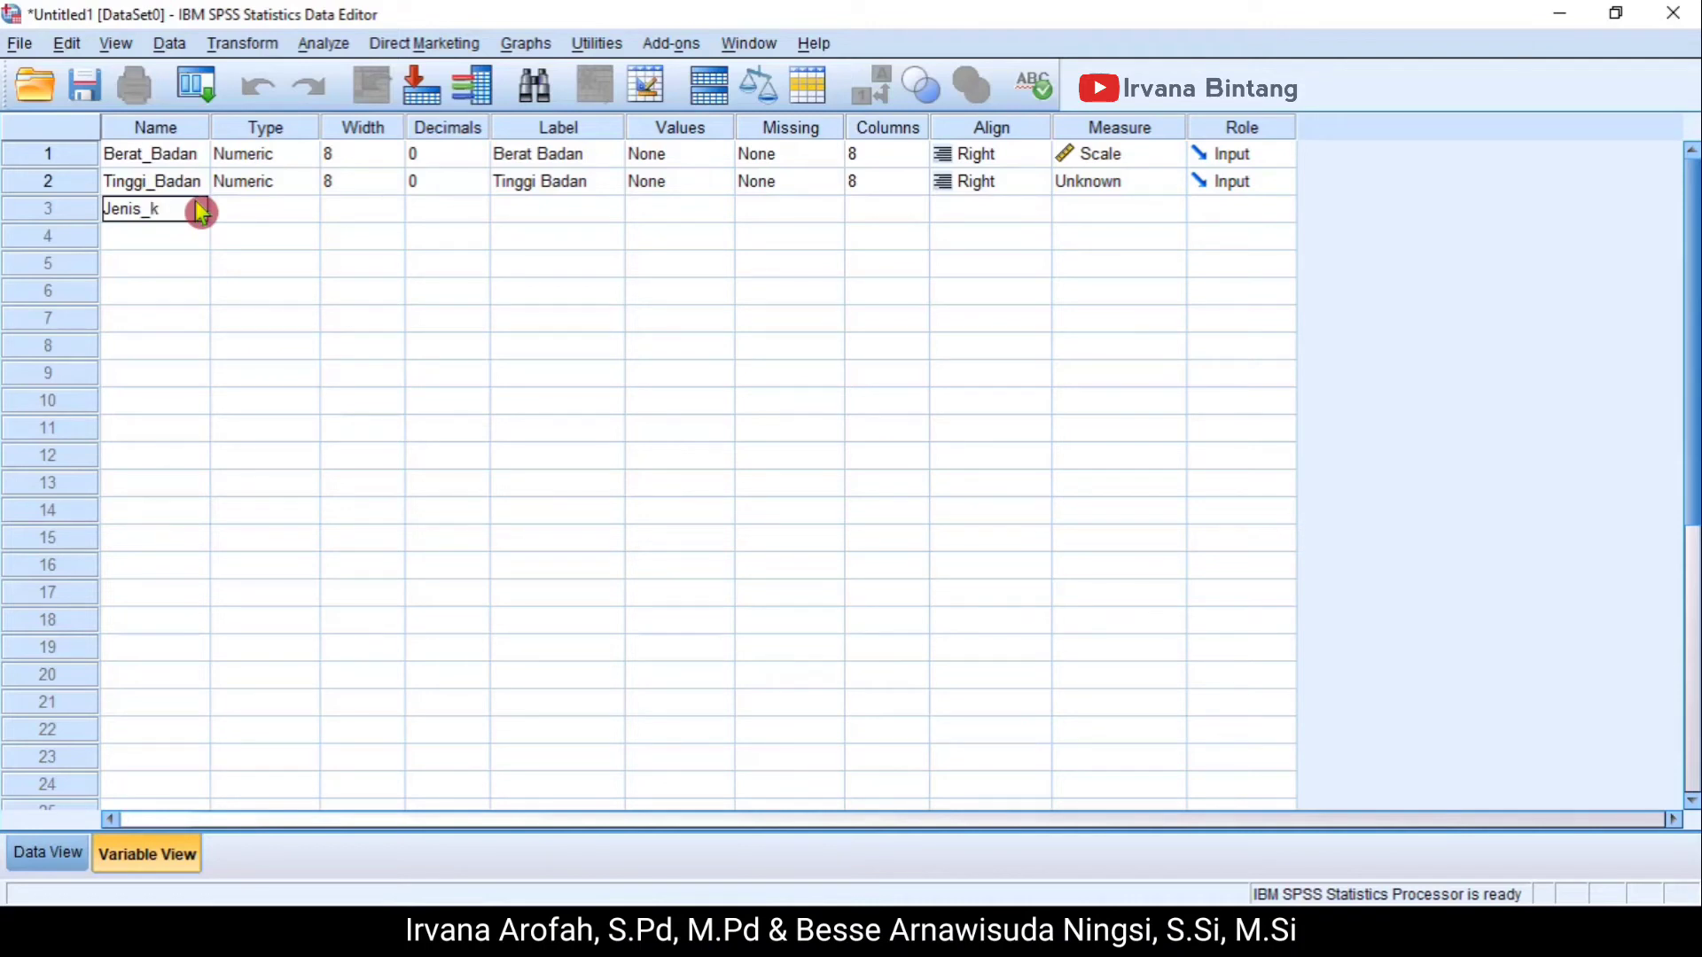
pyautogui.write('K')
pyautogui.press('capslock')
pyautogui.write('ela')
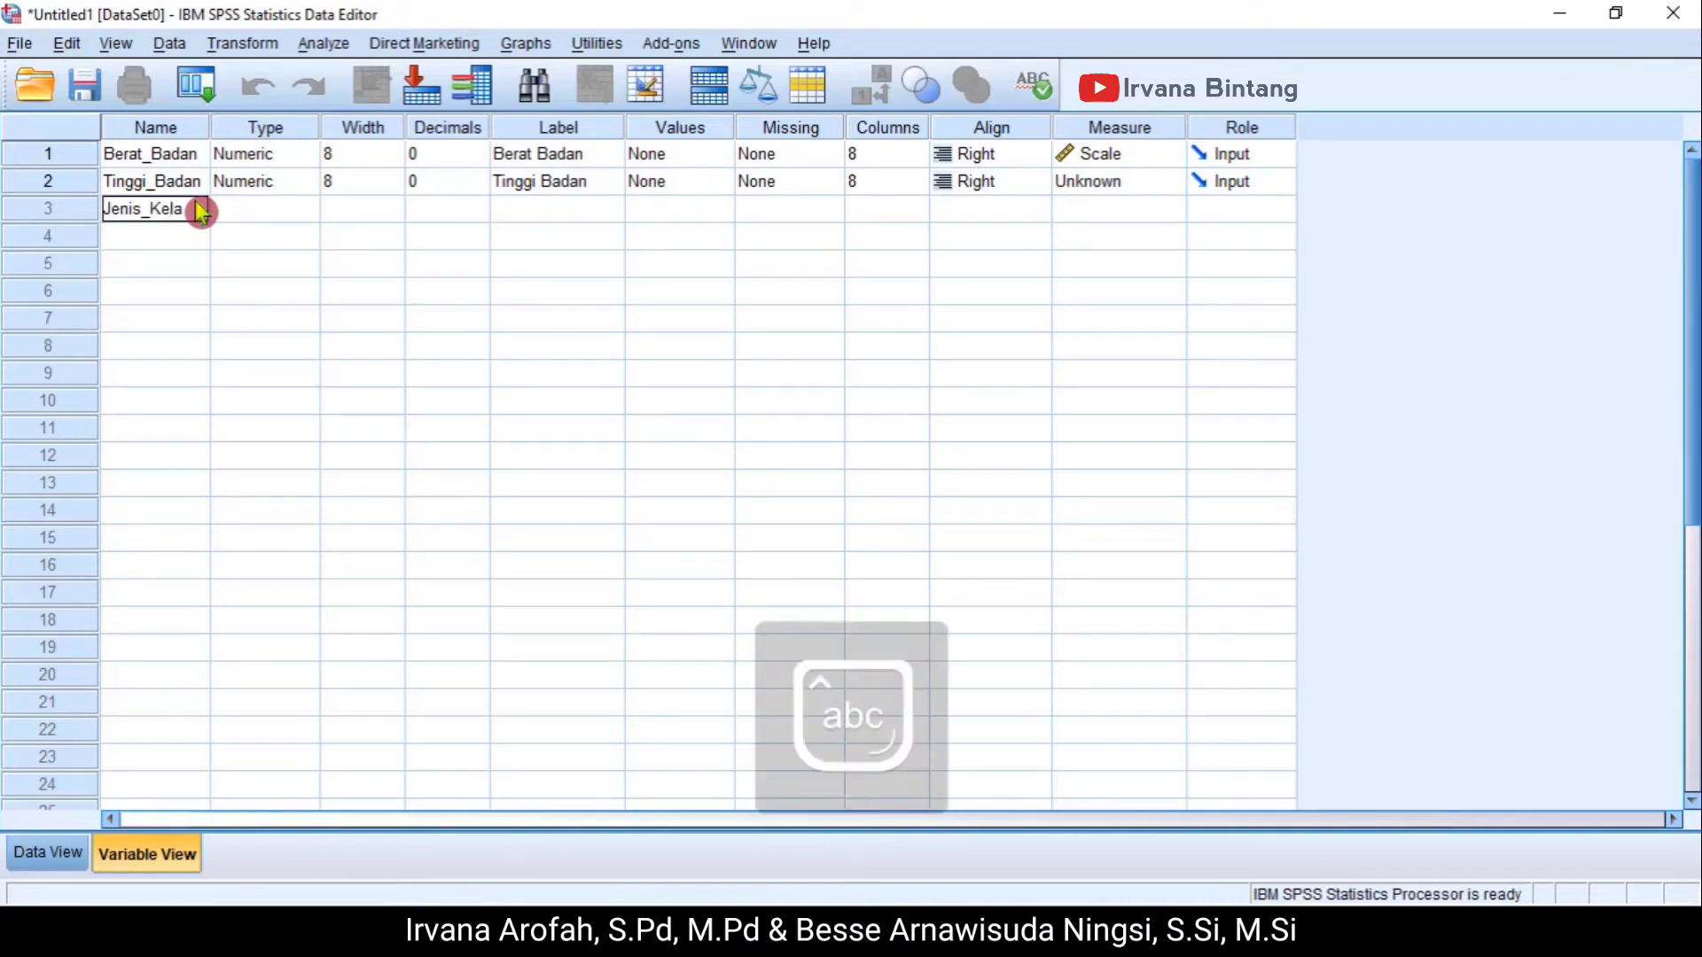
pyautogui.write('min')
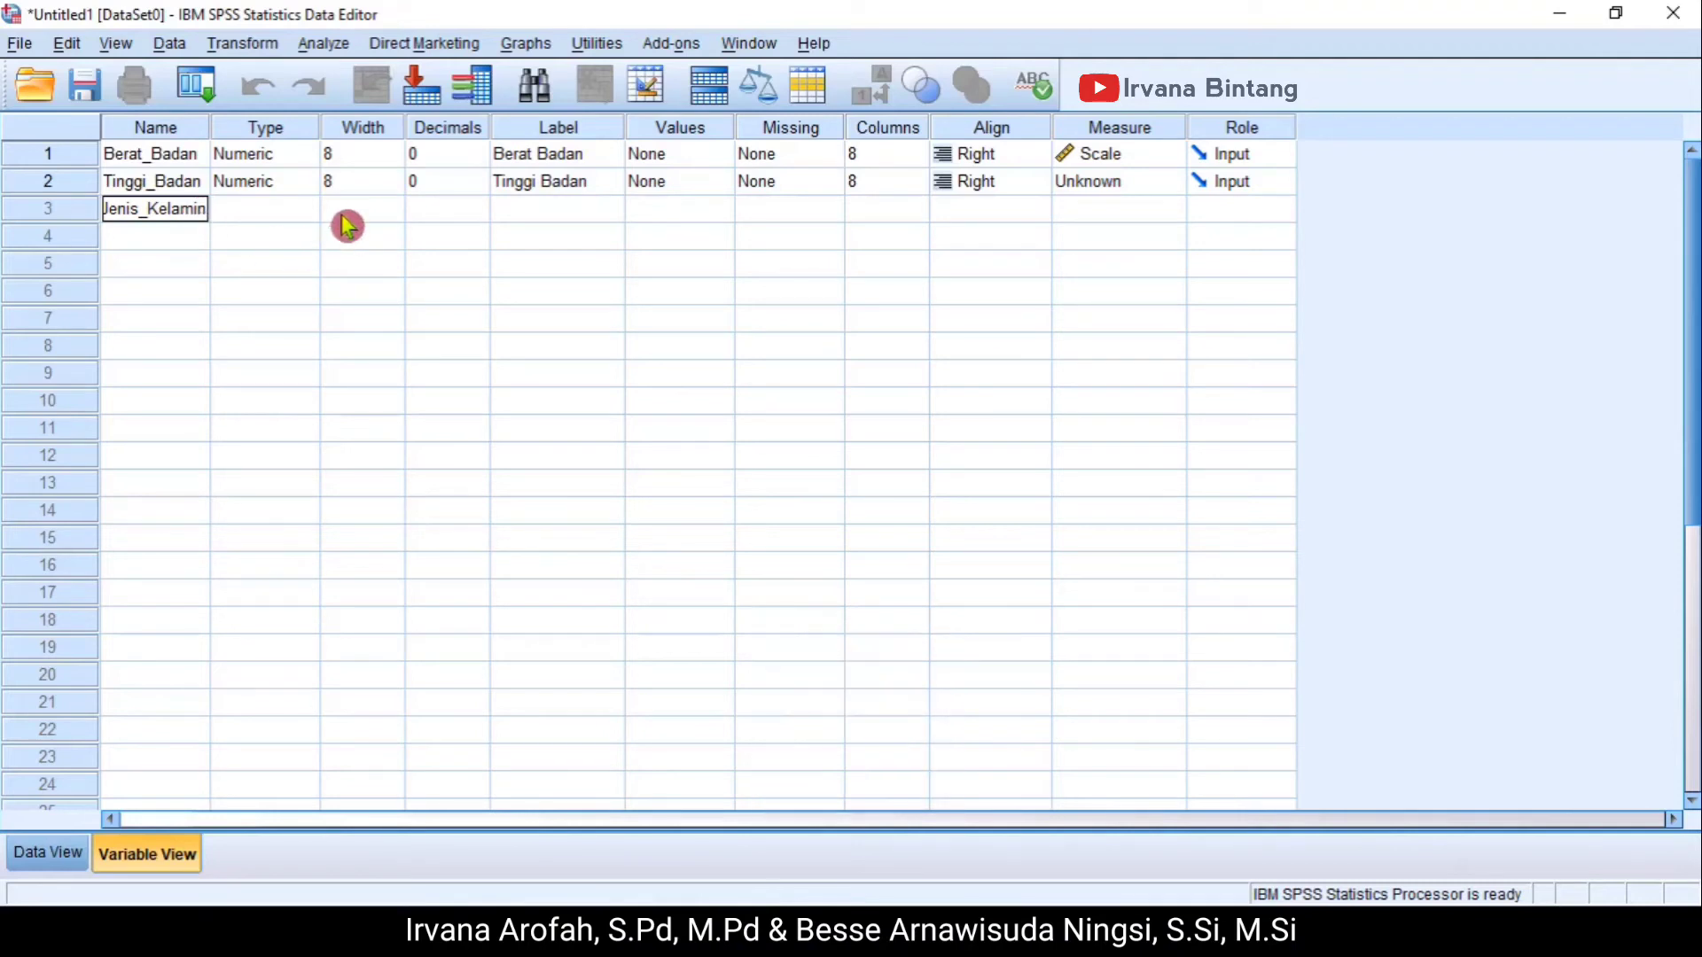
pyautogui.press('Return')
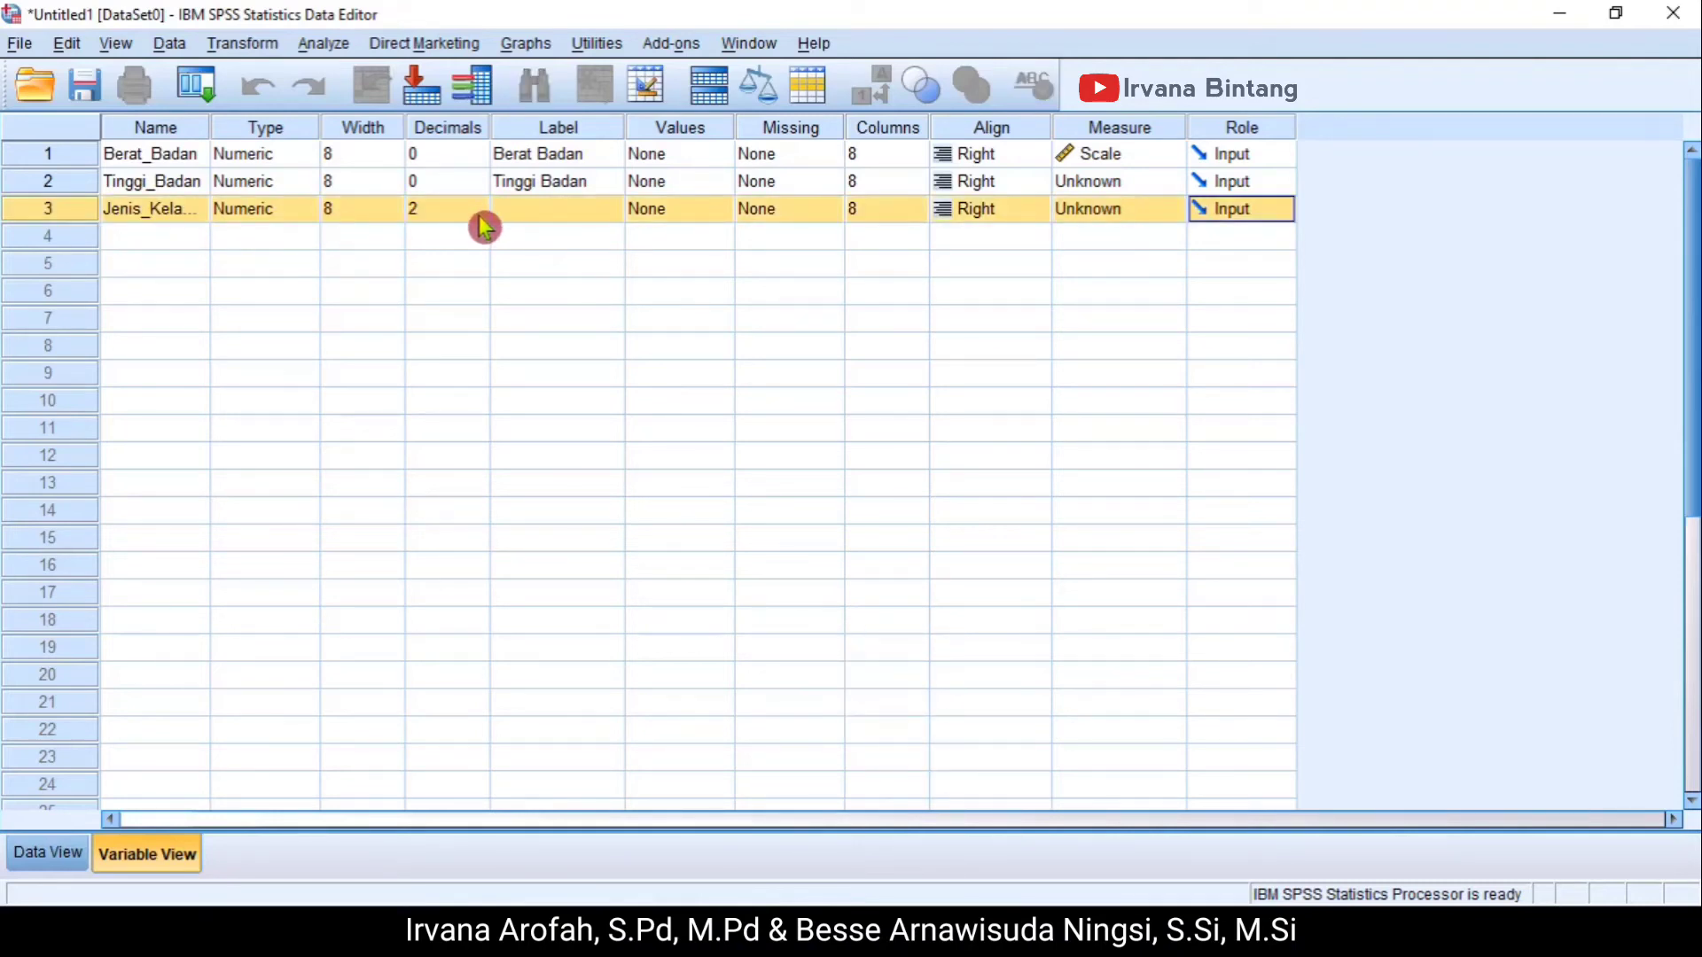
# - Set the Jenis_Kelamin variable's decimals to 0 and its label to "Jenis Kelamin"
pyautogui.click(478, 216)
pyautogui.click(483, 215)
pyautogui.click(483, 216)
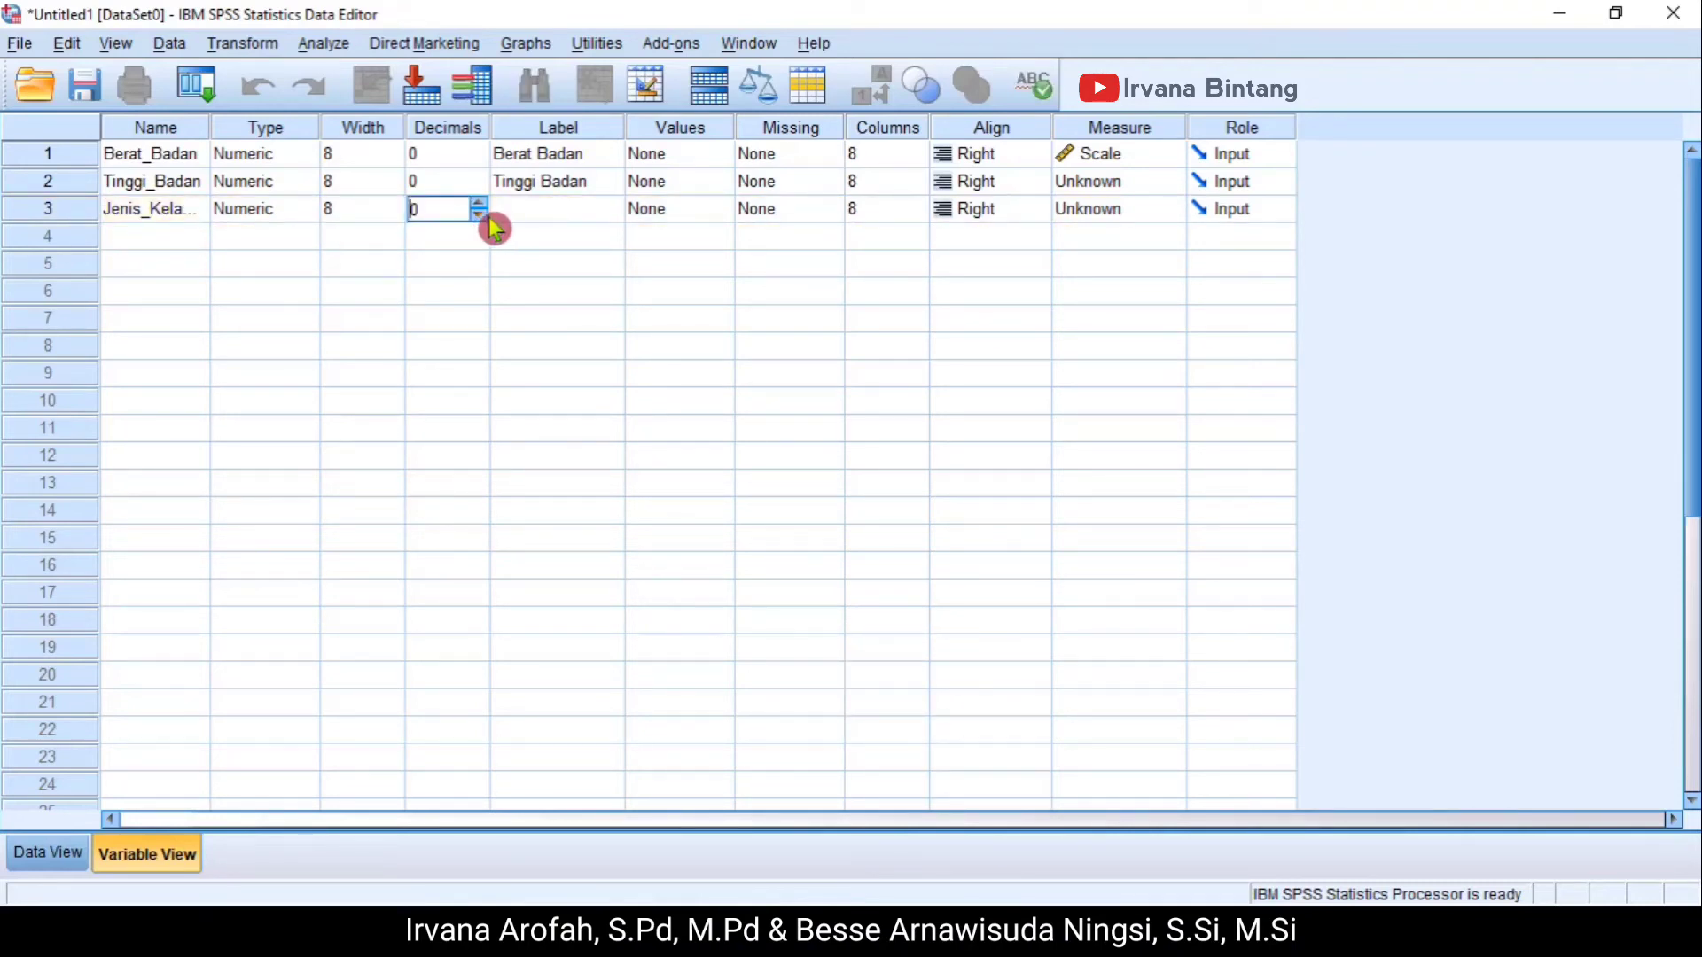
pyautogui.click(559, 217)
pyautogui.write('Jenis Kelamin')
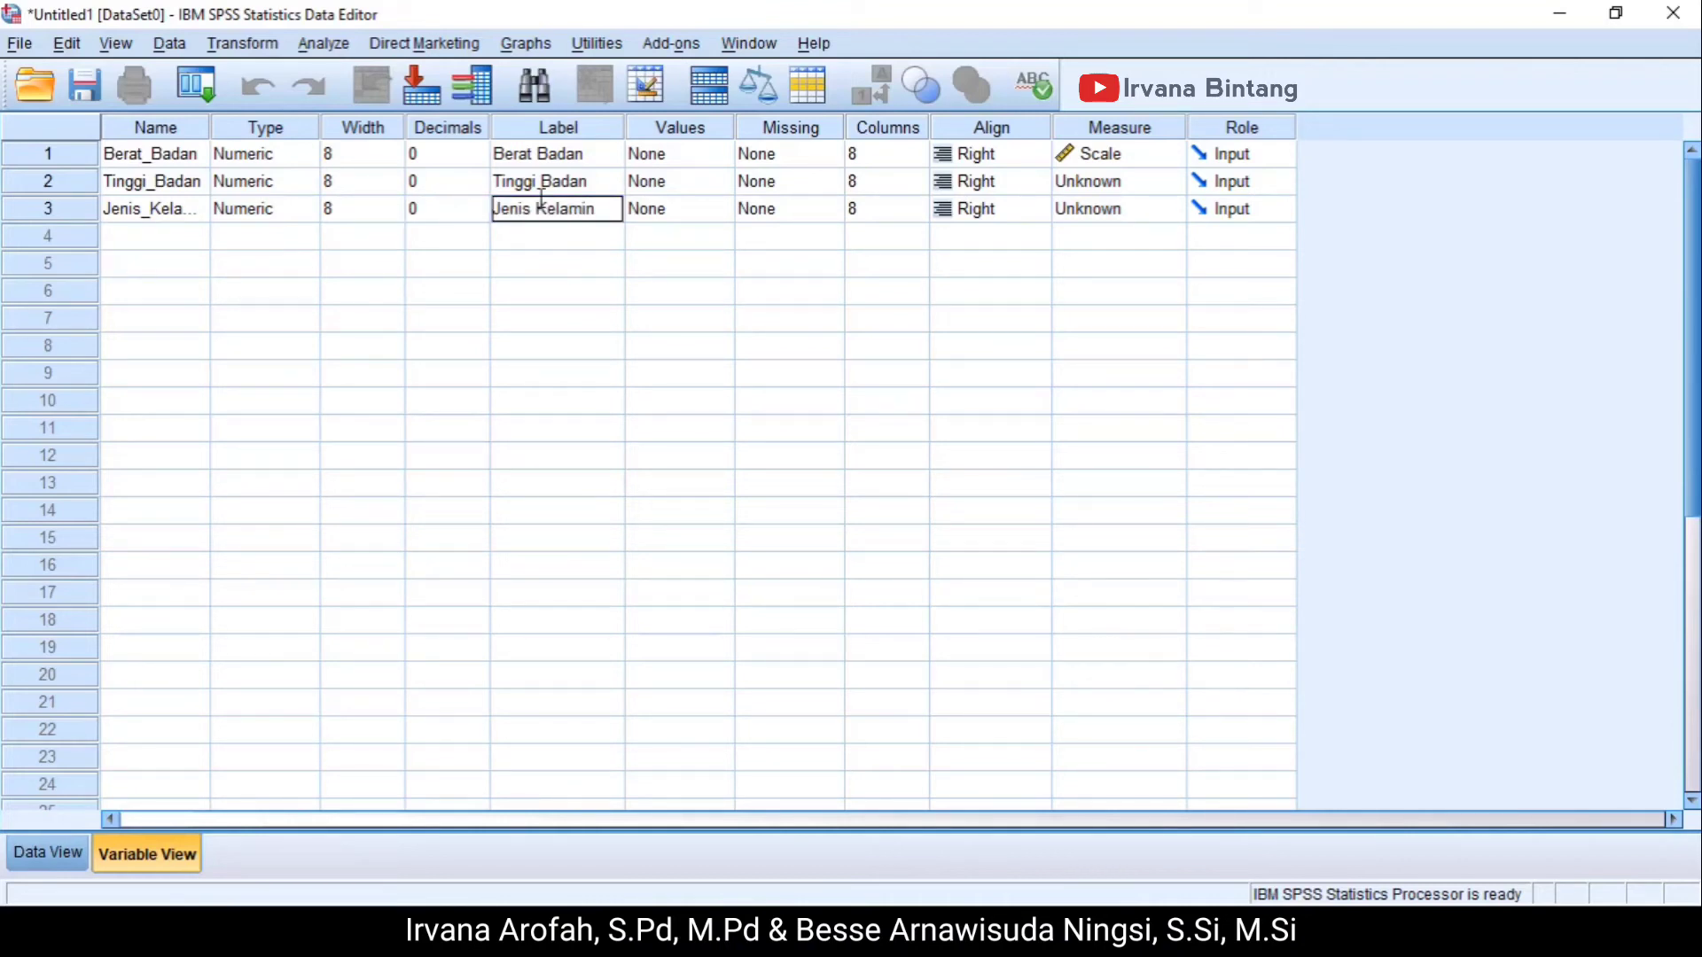
pyautogui.click(711, 194)
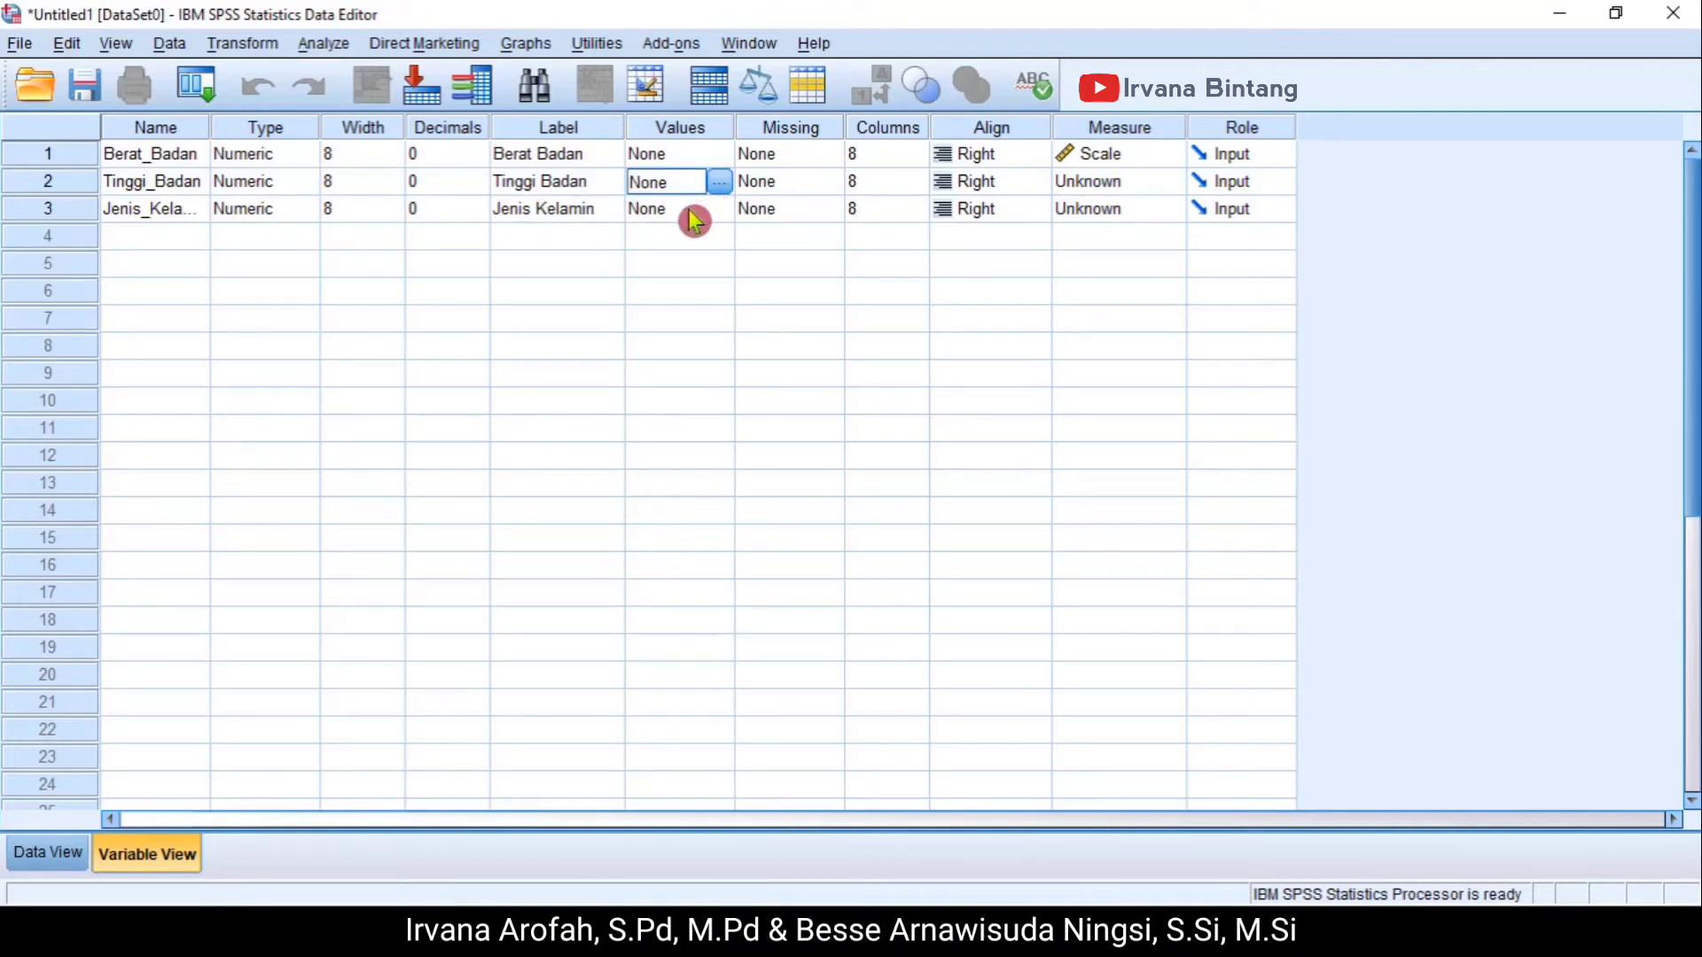
pyautogui.click(689, 211)
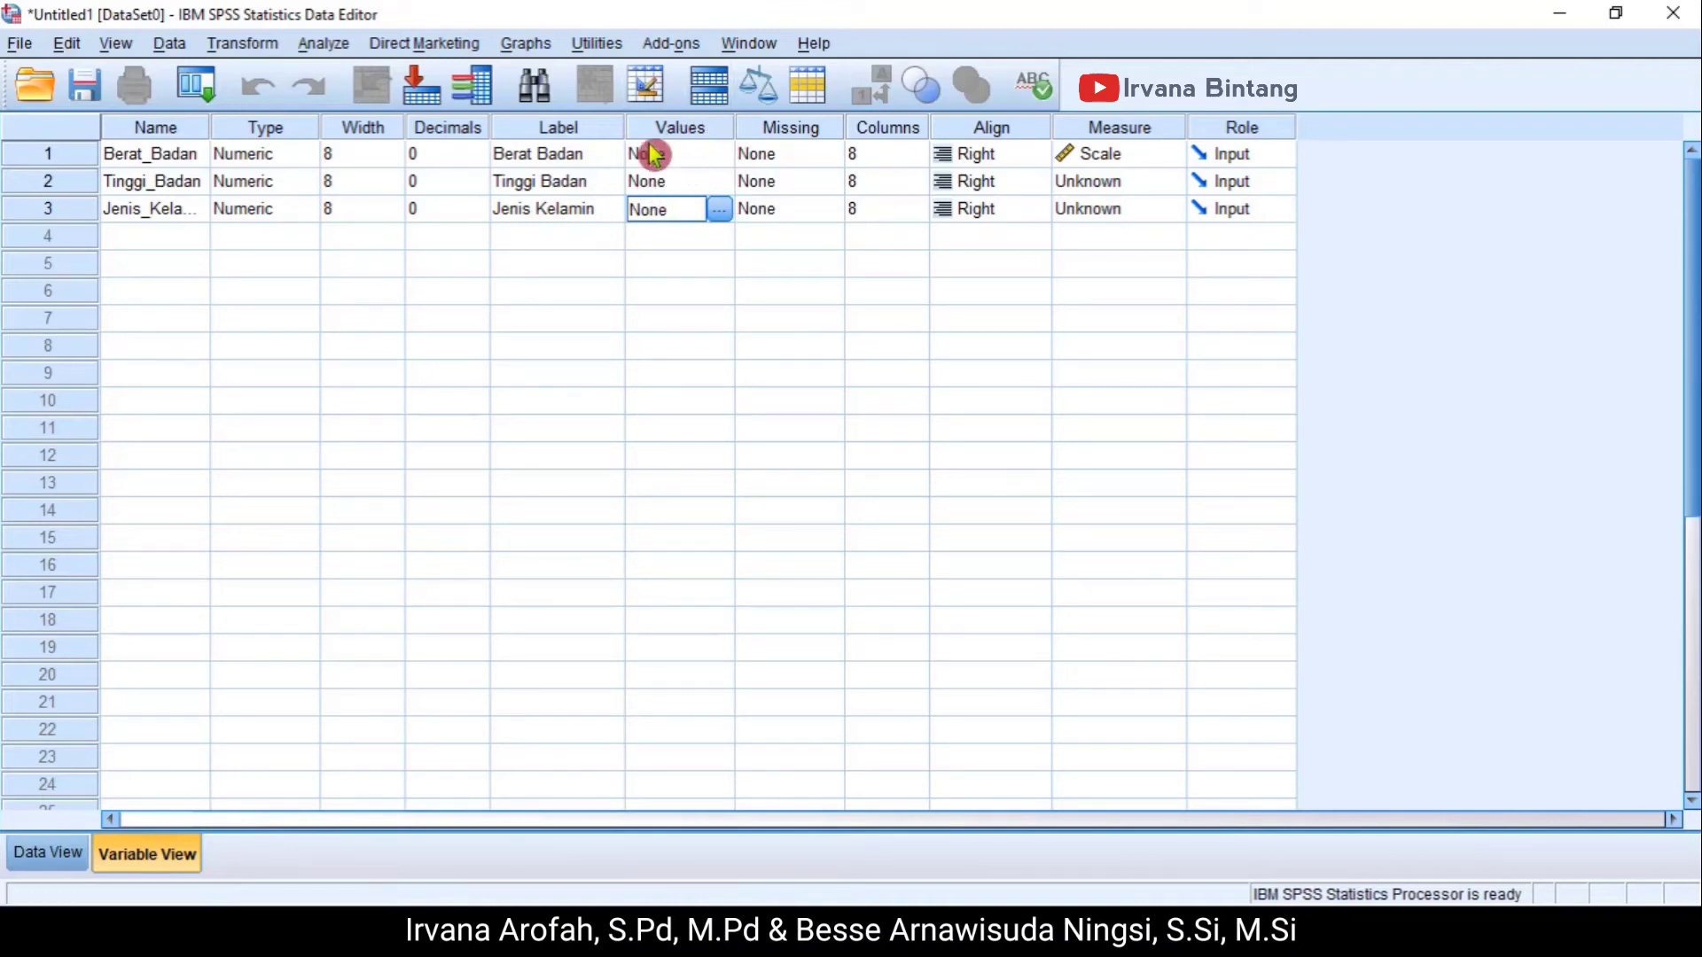
pyautogui.click(727, 211)
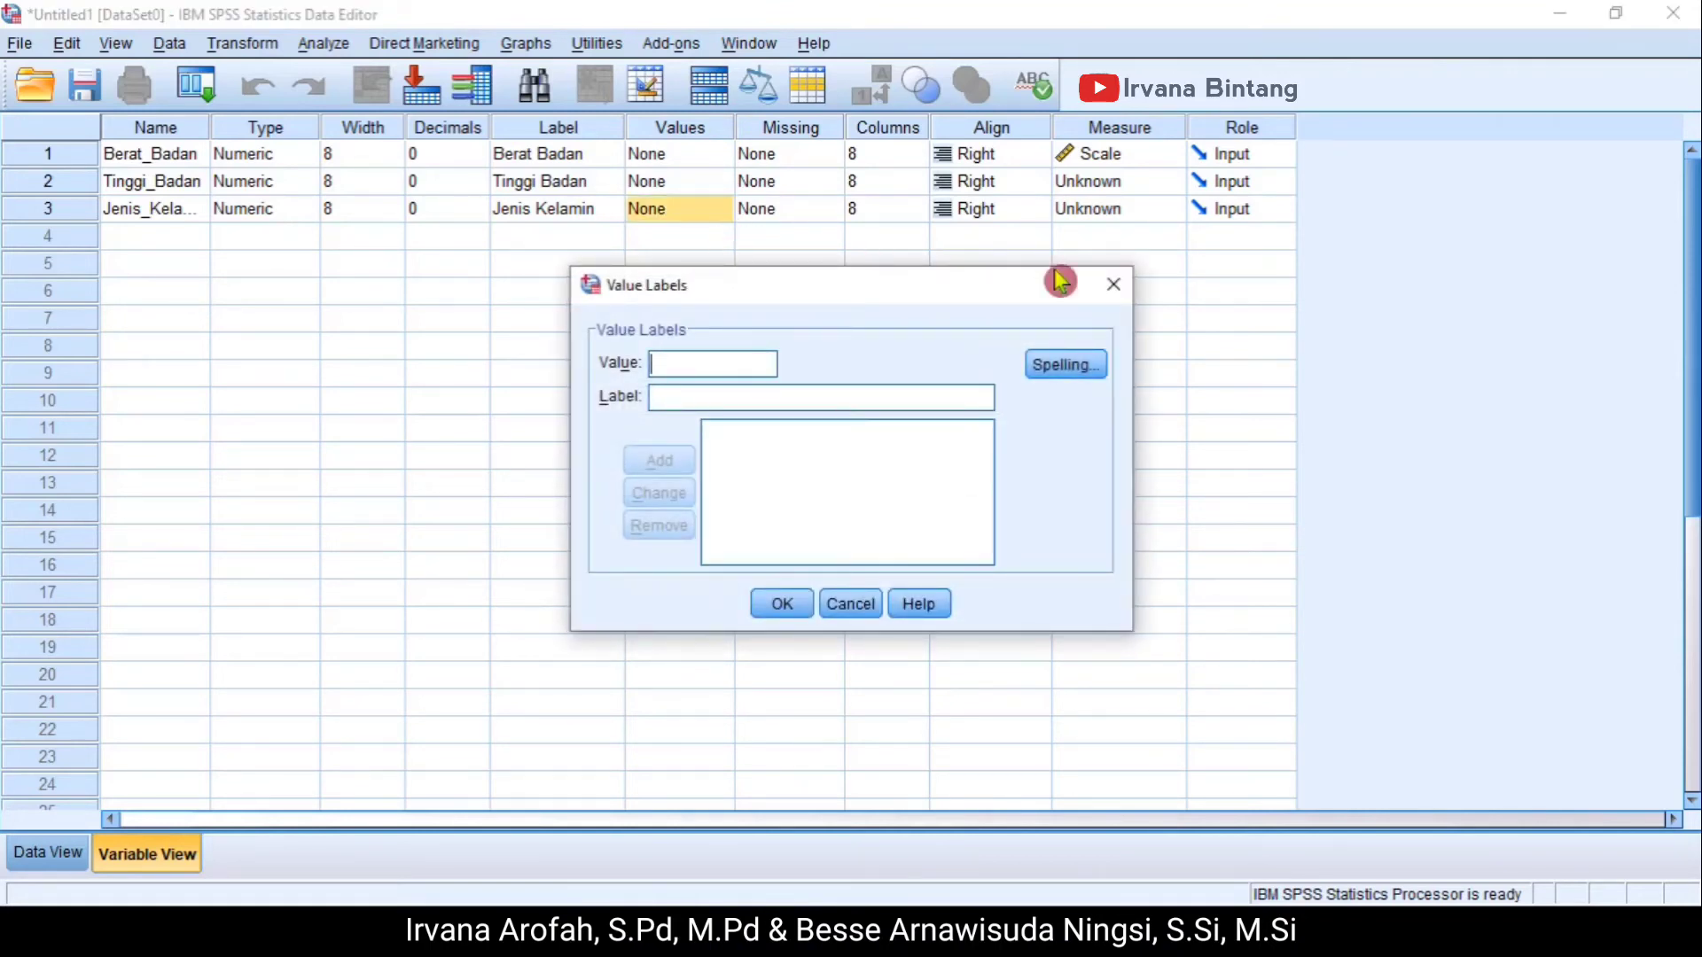
pyautogui.click(1113, 284)
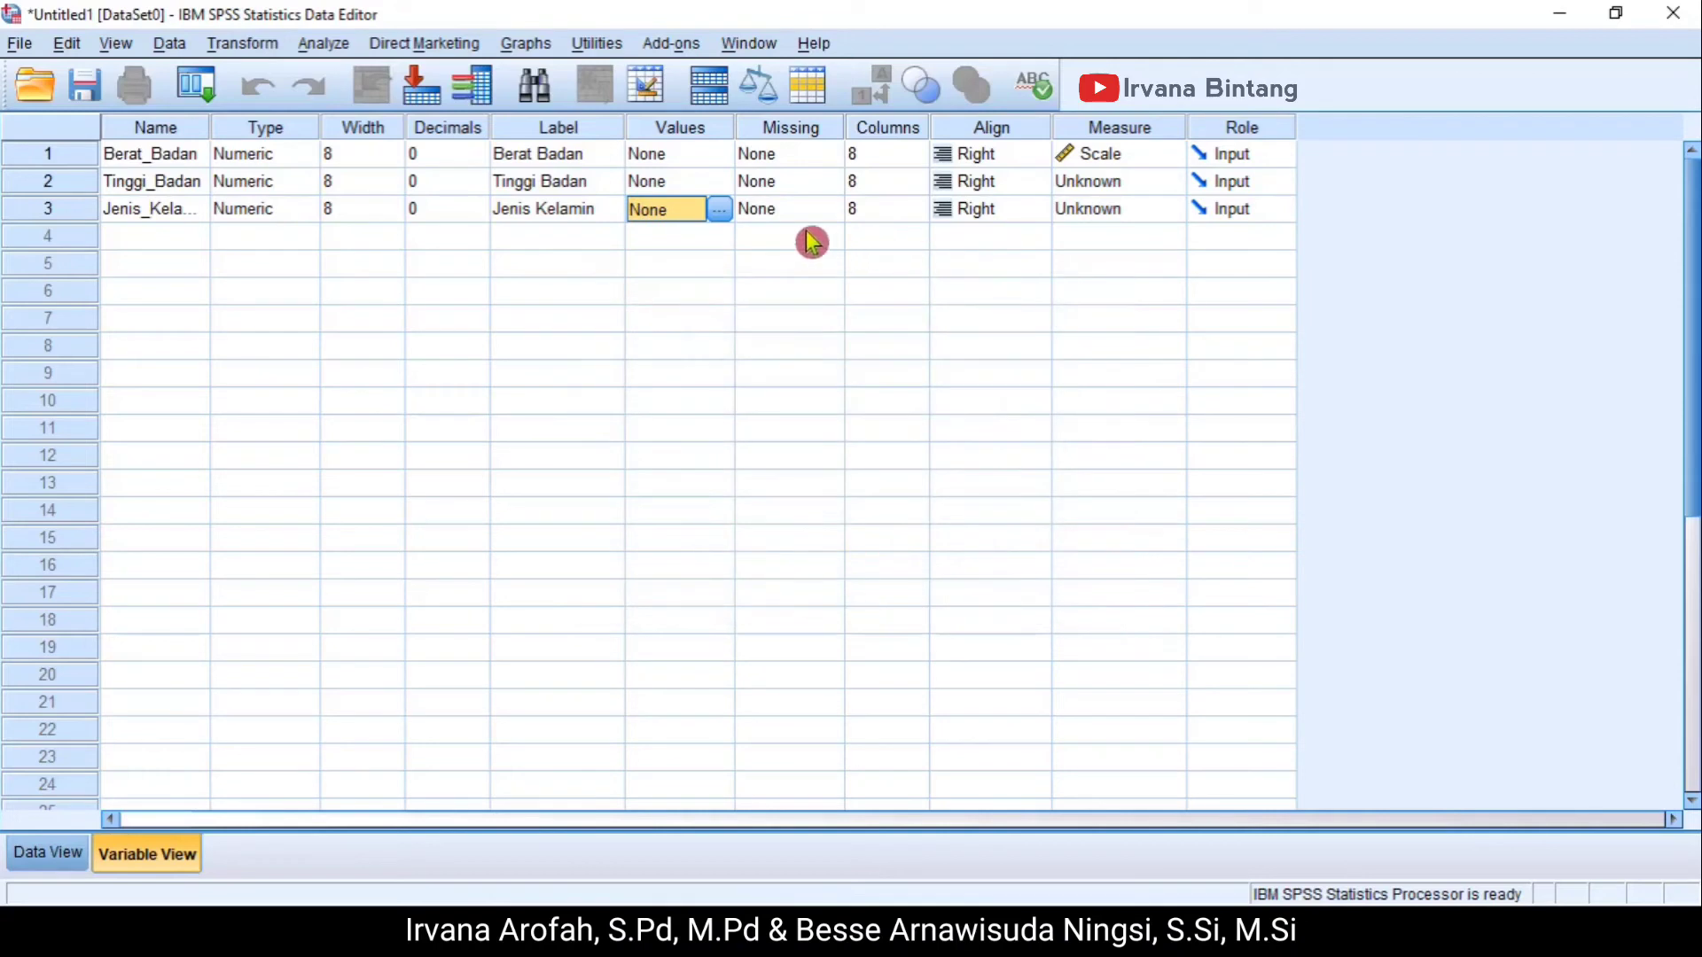
# - Add a value label for Jenis_Kelamin that codes 1 as "Laki-laki"
pyautogui.click(722, 211)
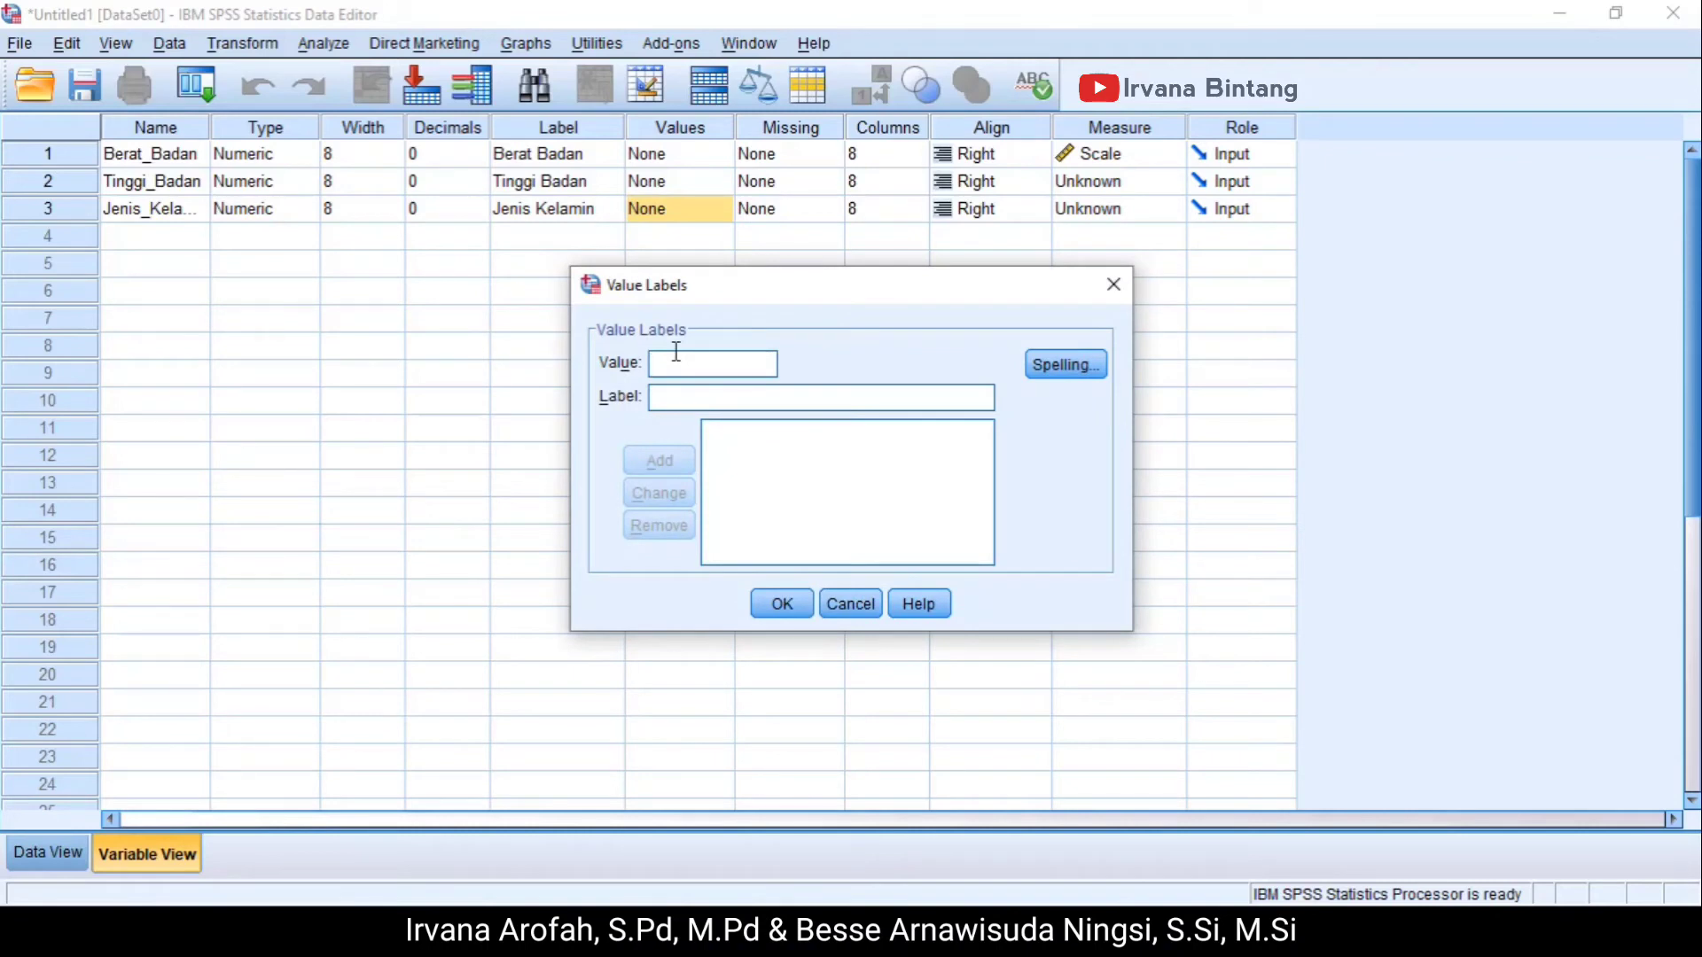
pyautogui.write('1')
pyautogui.click(719, 398)
pyautogui.write('Lak')
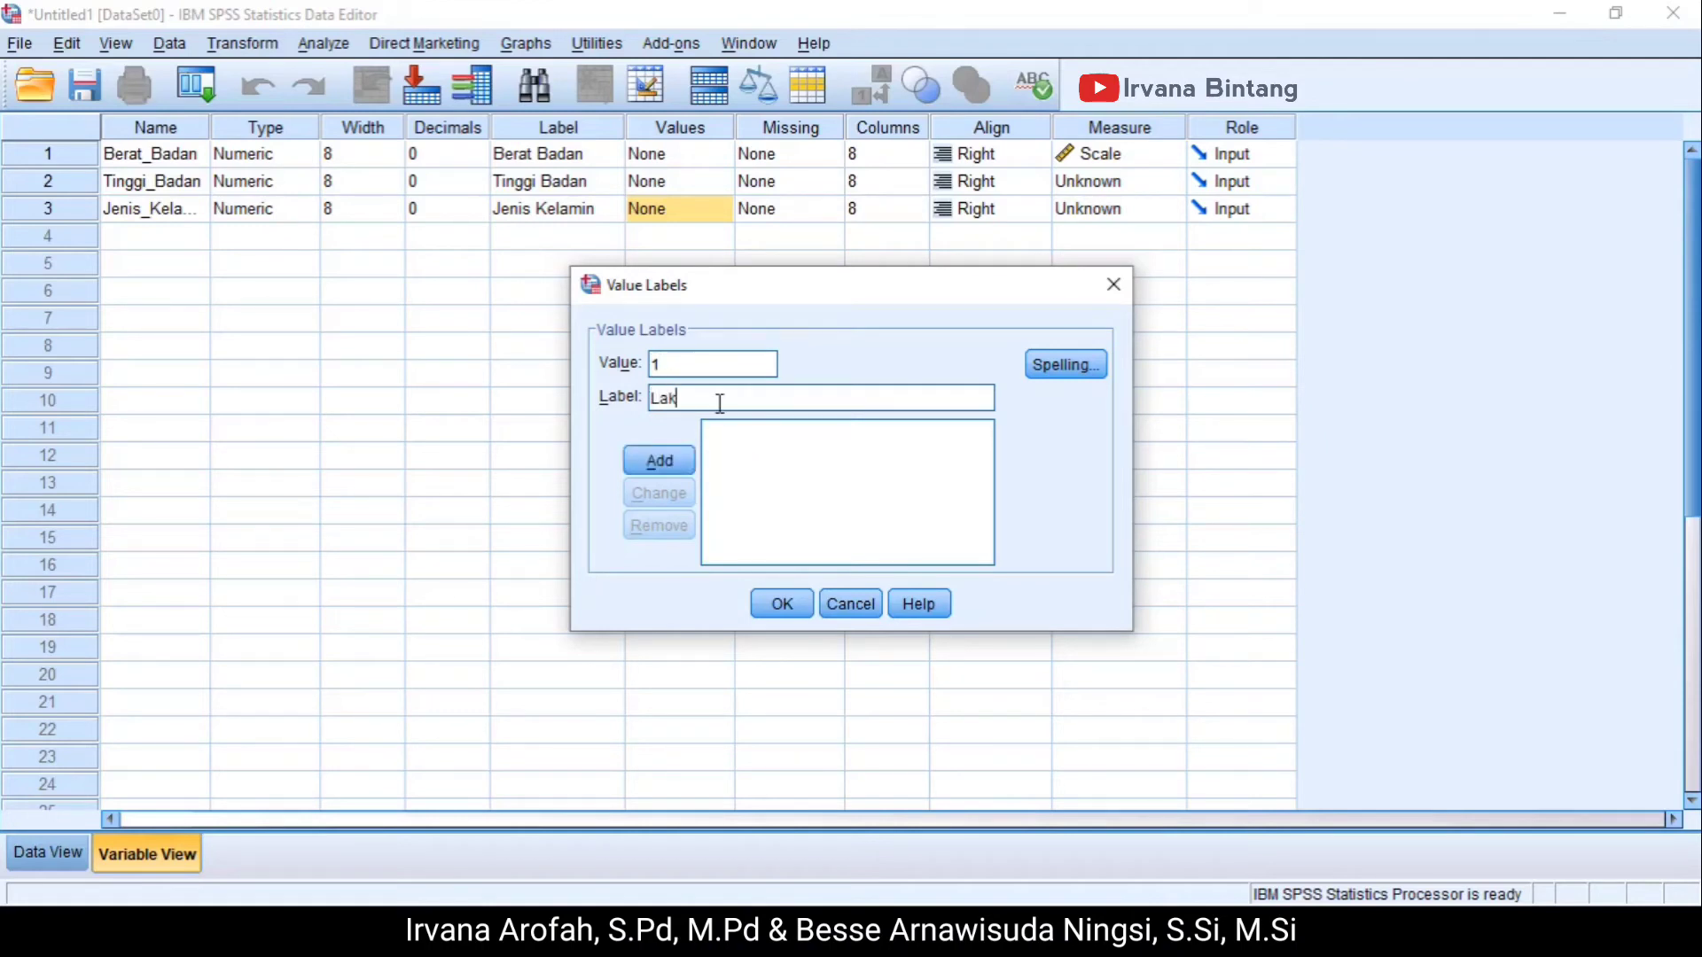
pyautogui.write('i-laki')
pyautogui.click(660, 466)
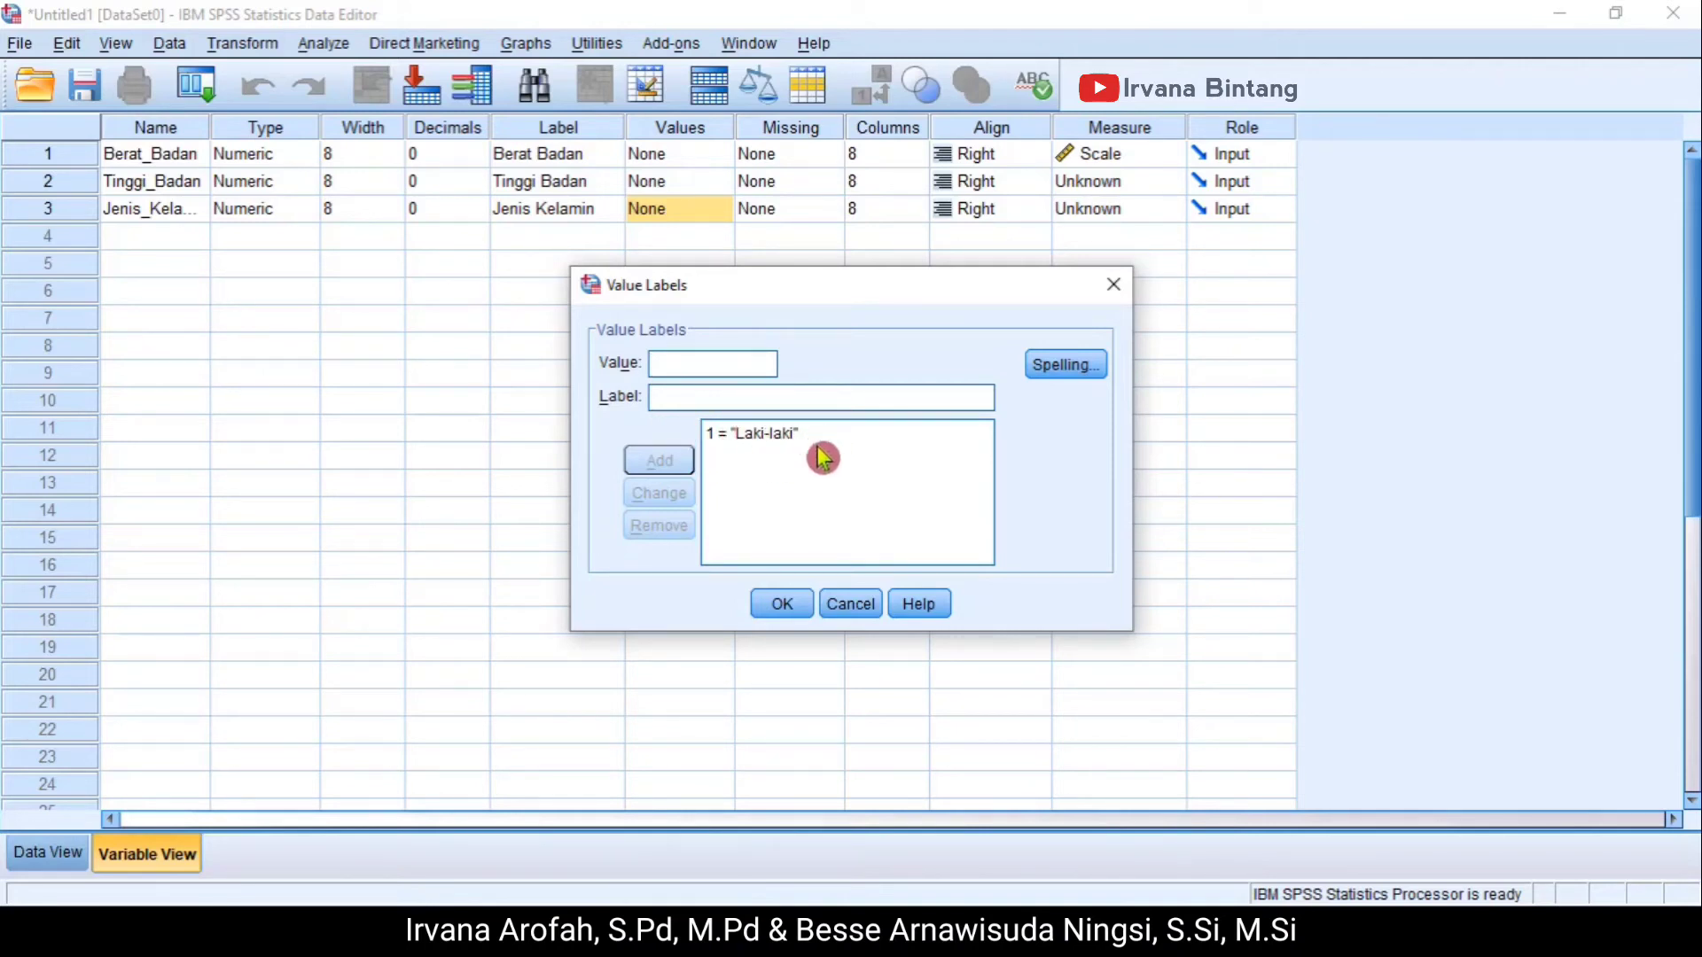
# - Add a second value label coding 2 as "Perempuan" and apply the value labels to Jenis_Kelamin
pyautogui.write('2')
pyautogui.click(685, 387)
pyautogui.write('Perempuan')
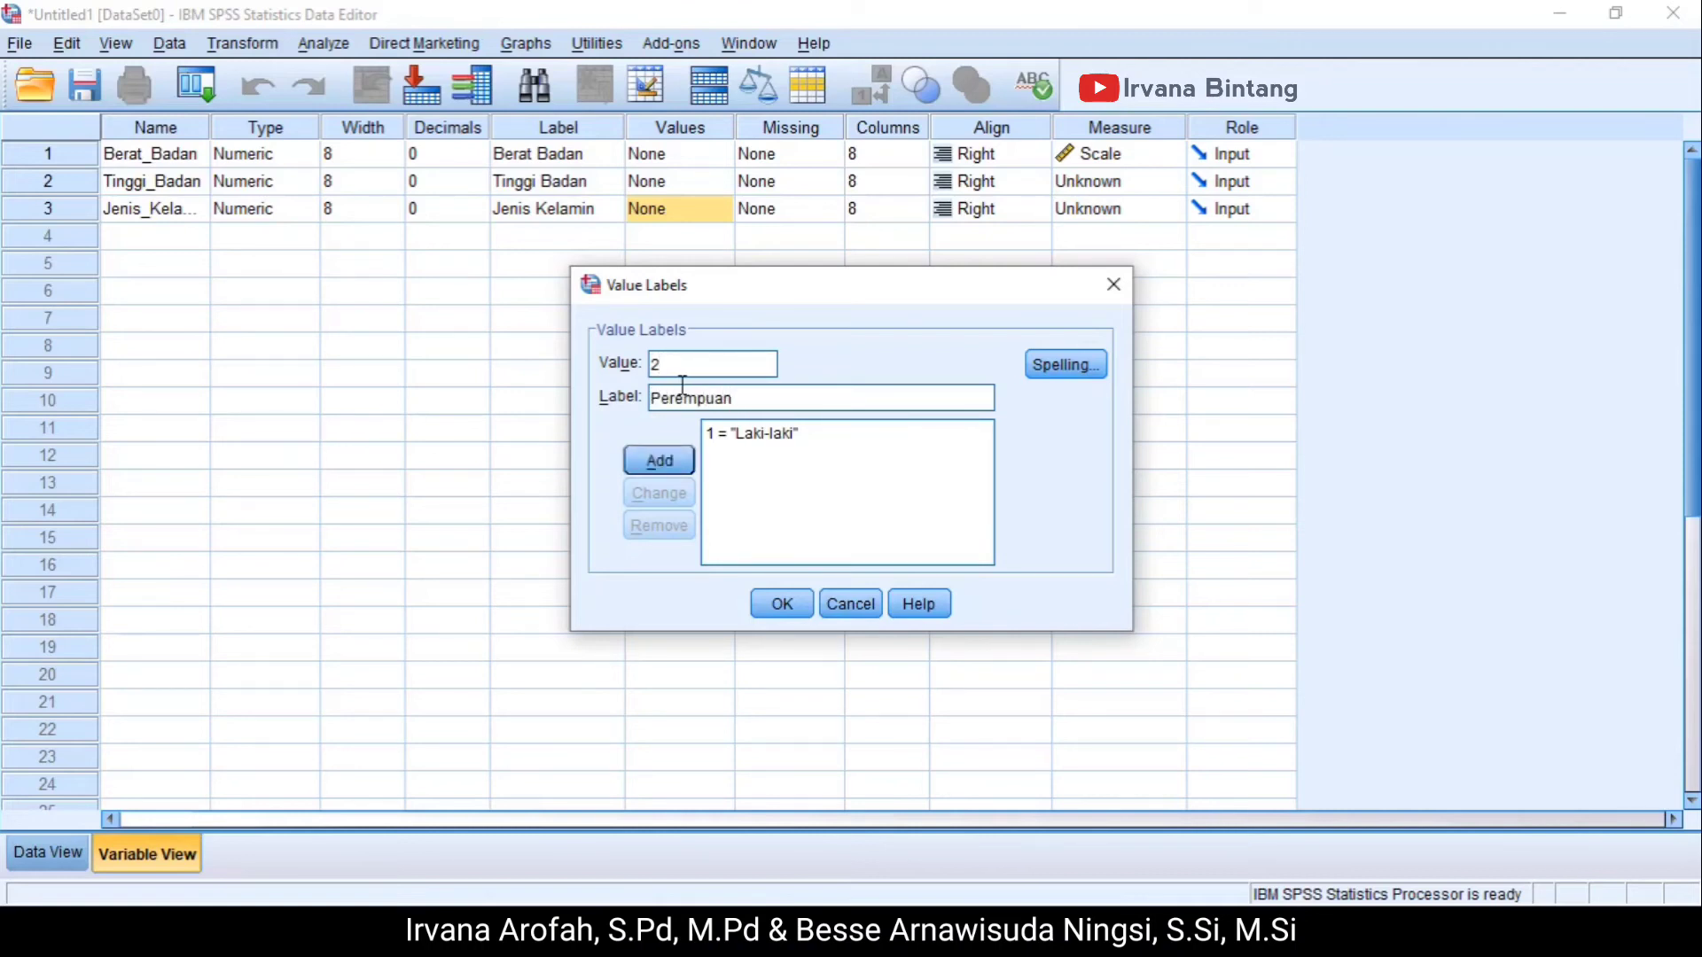
pyautogui.click(684, 463)
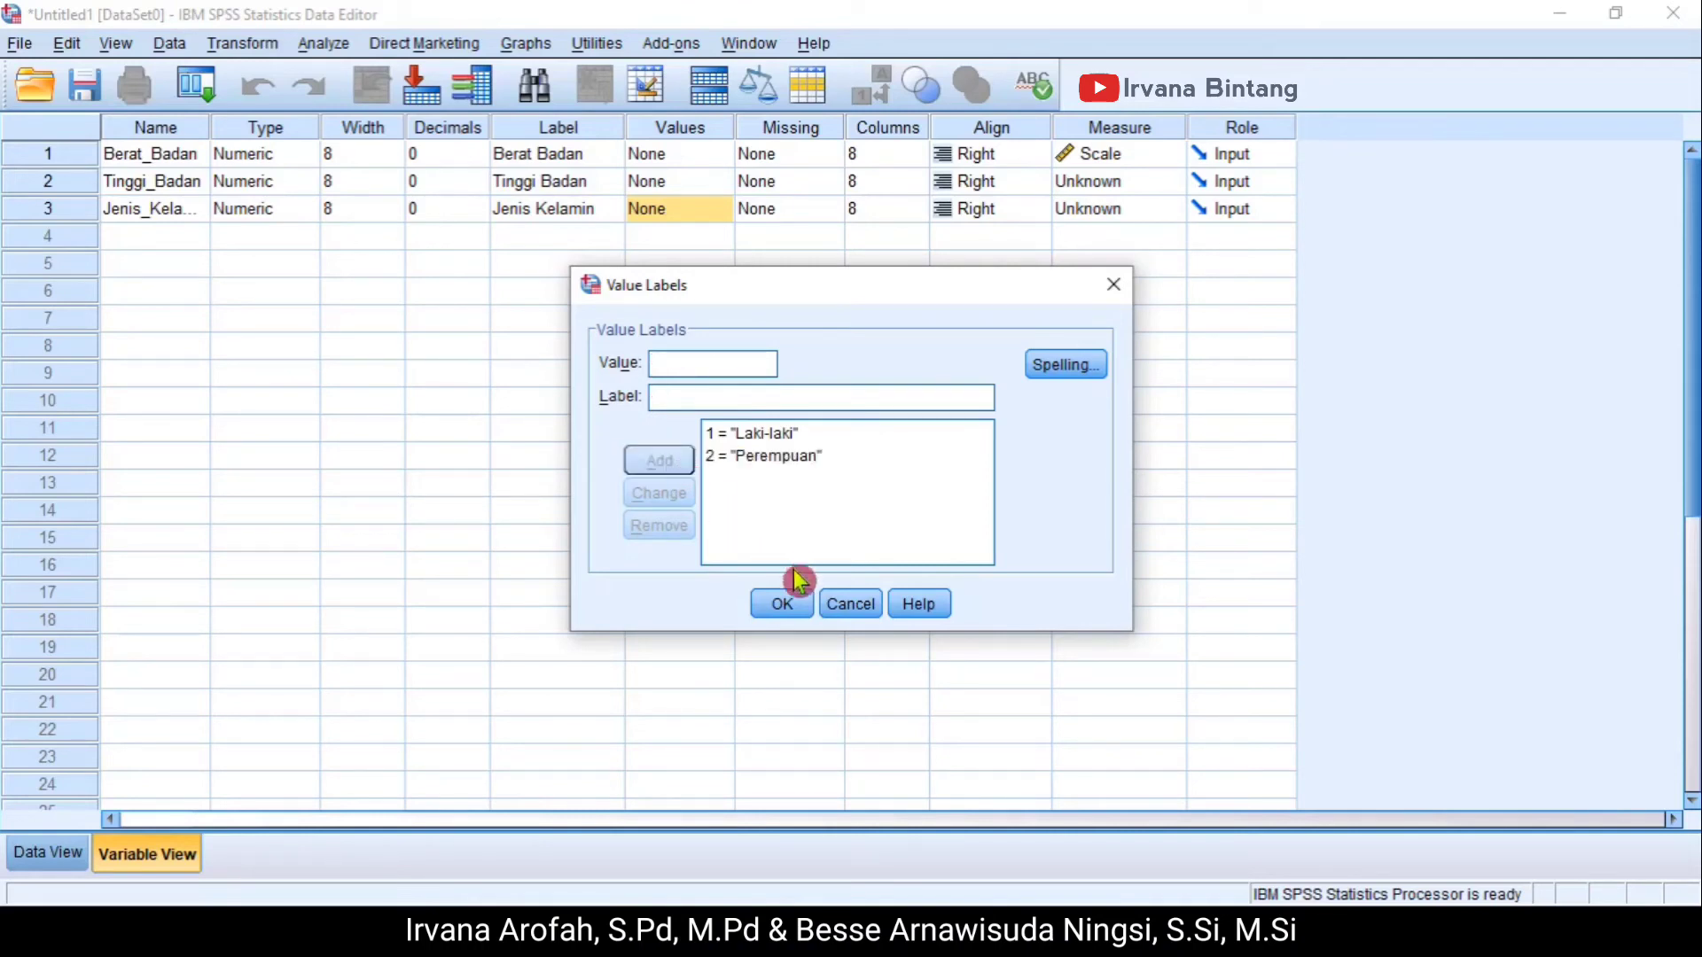
pyautogui.click(788, 601)
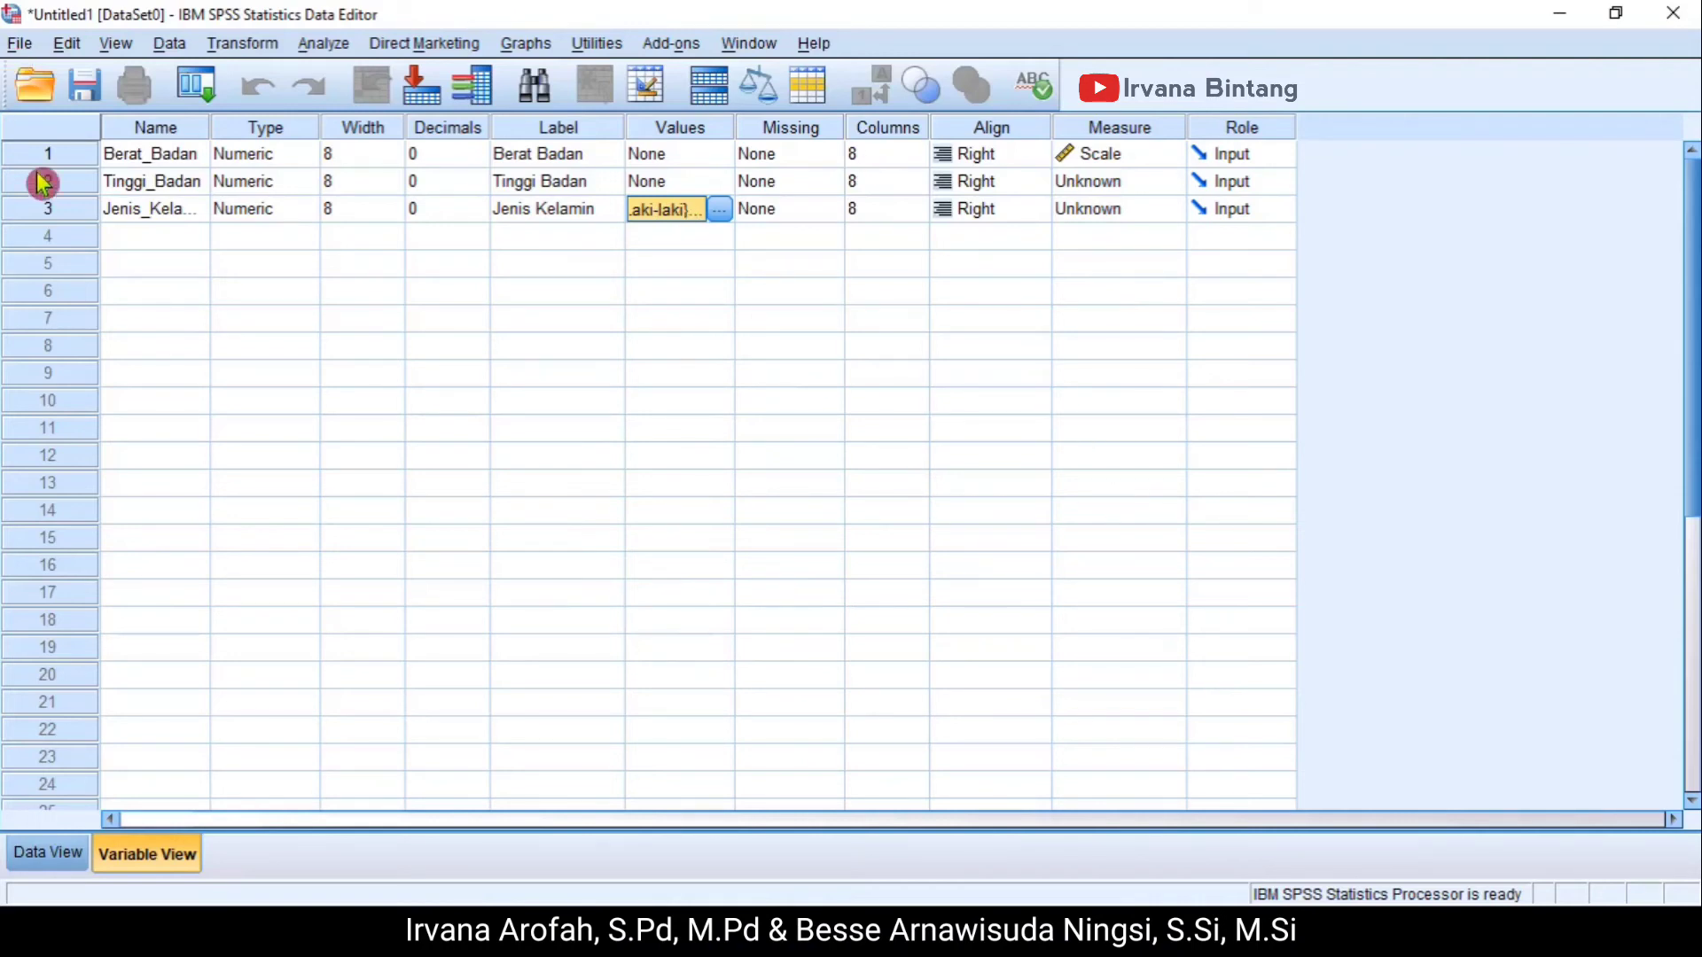
# - Switch the data editor to Data View to look at the columns of the three defined variables
pyautogui.click(32, 857)
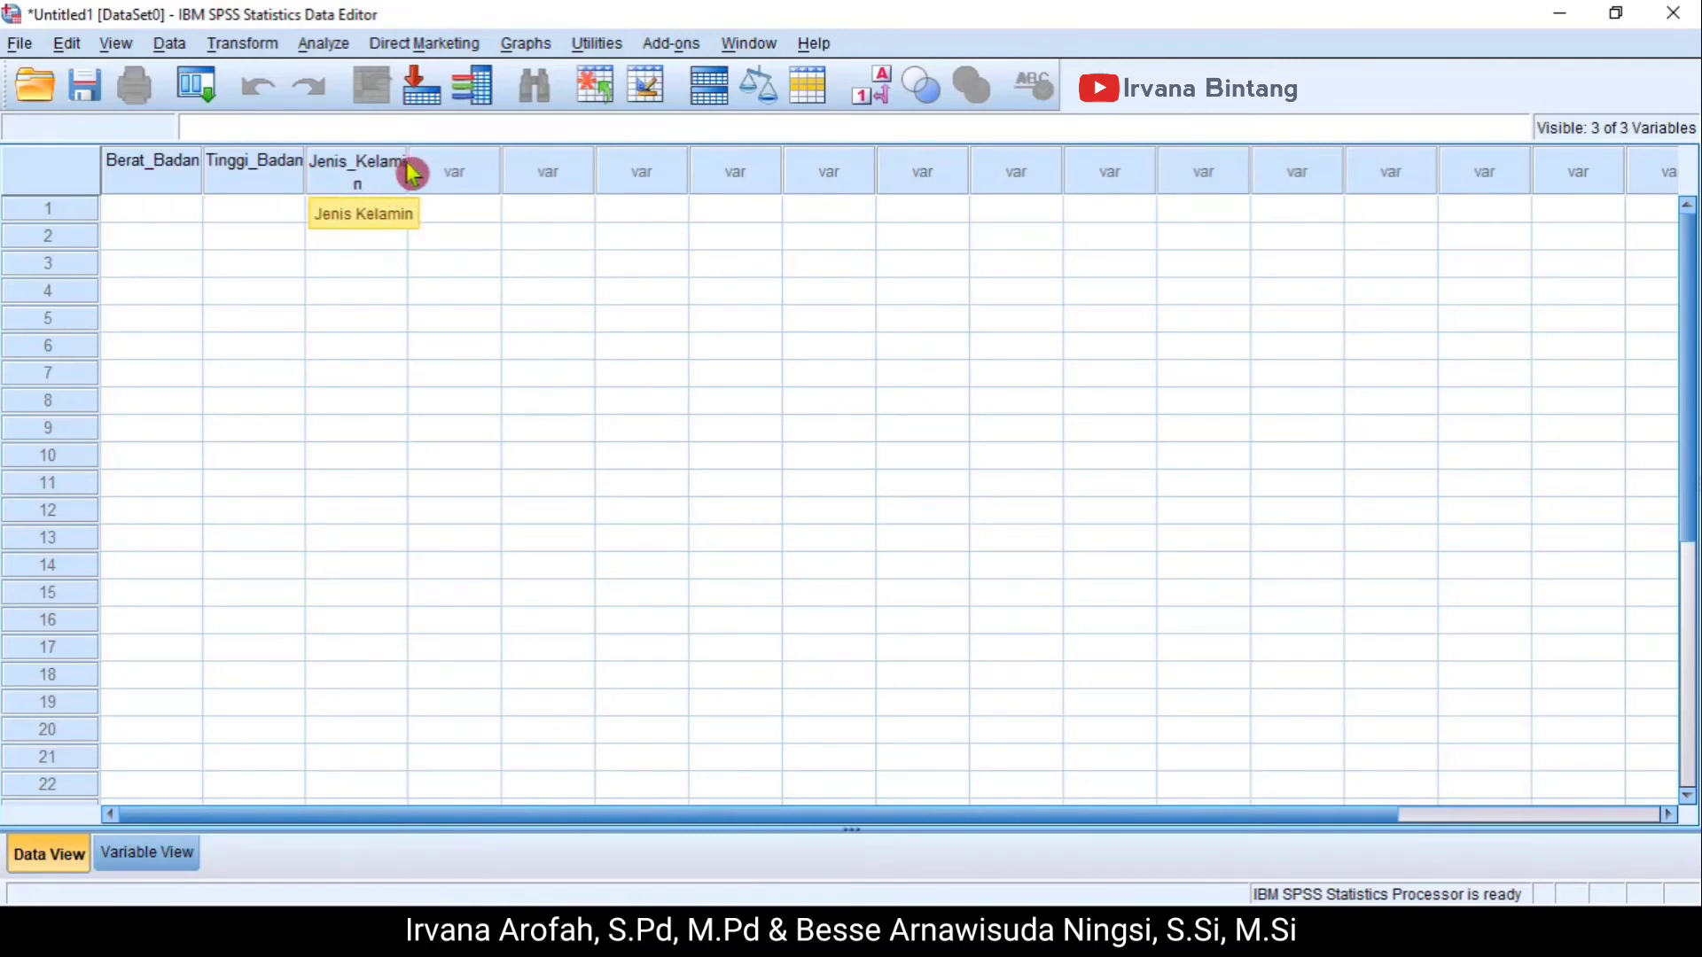
pyautogui.click(164, 177)
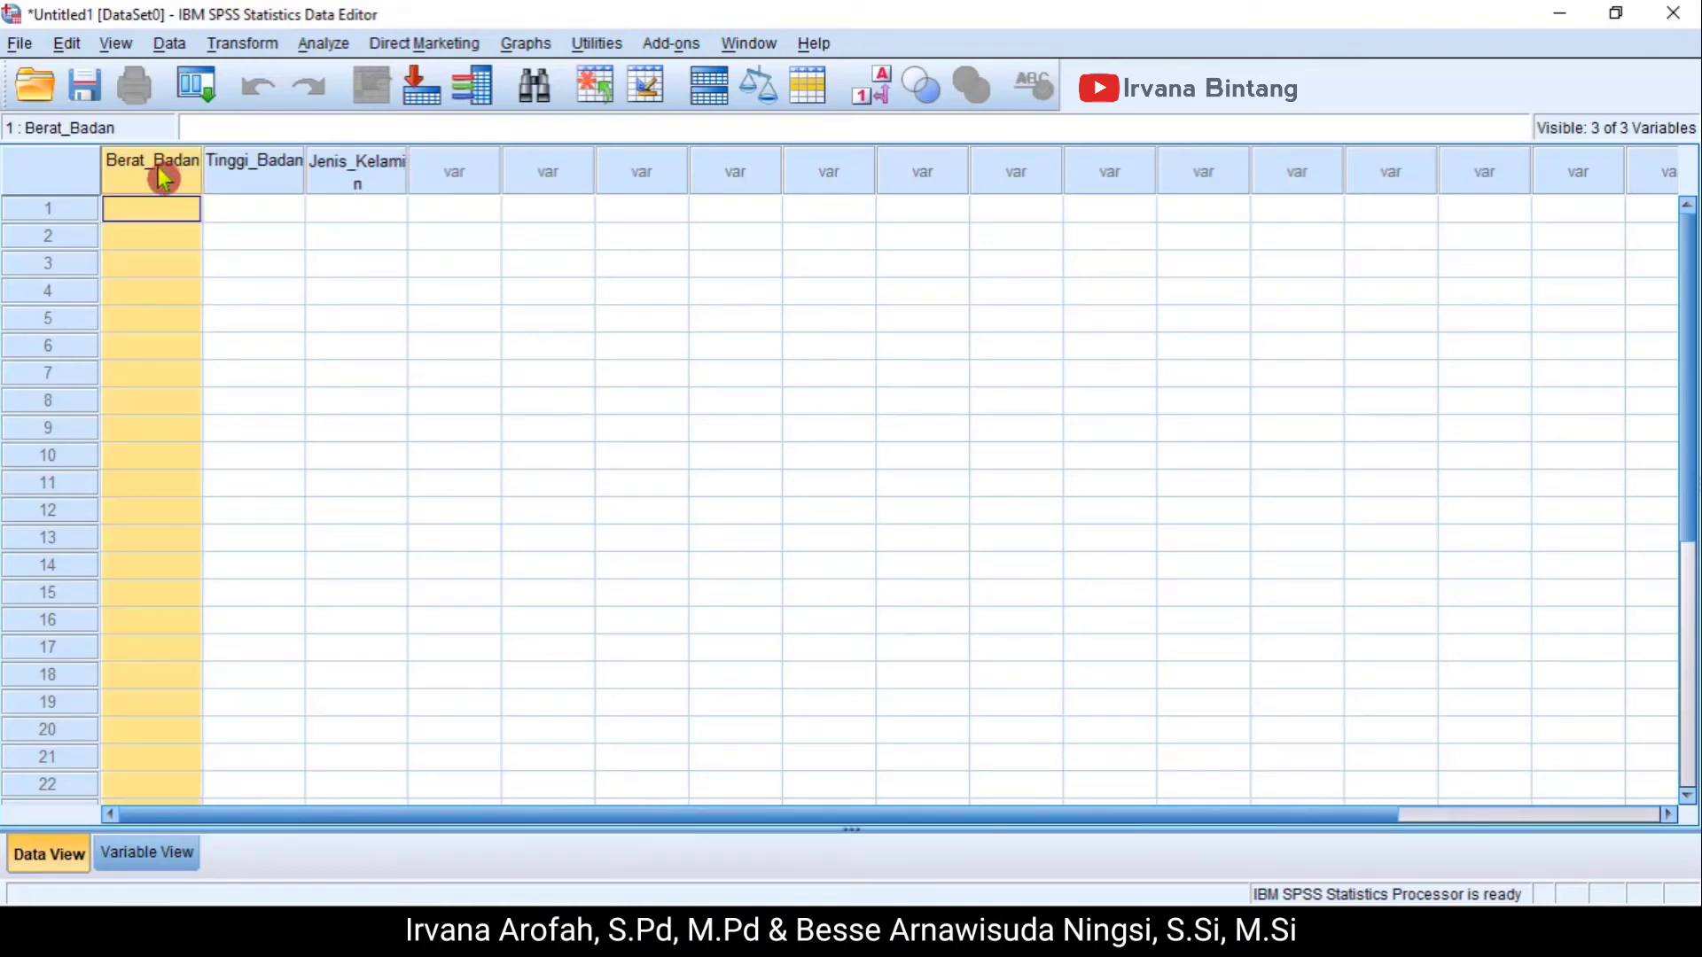
pyautogui.click(257, 177)
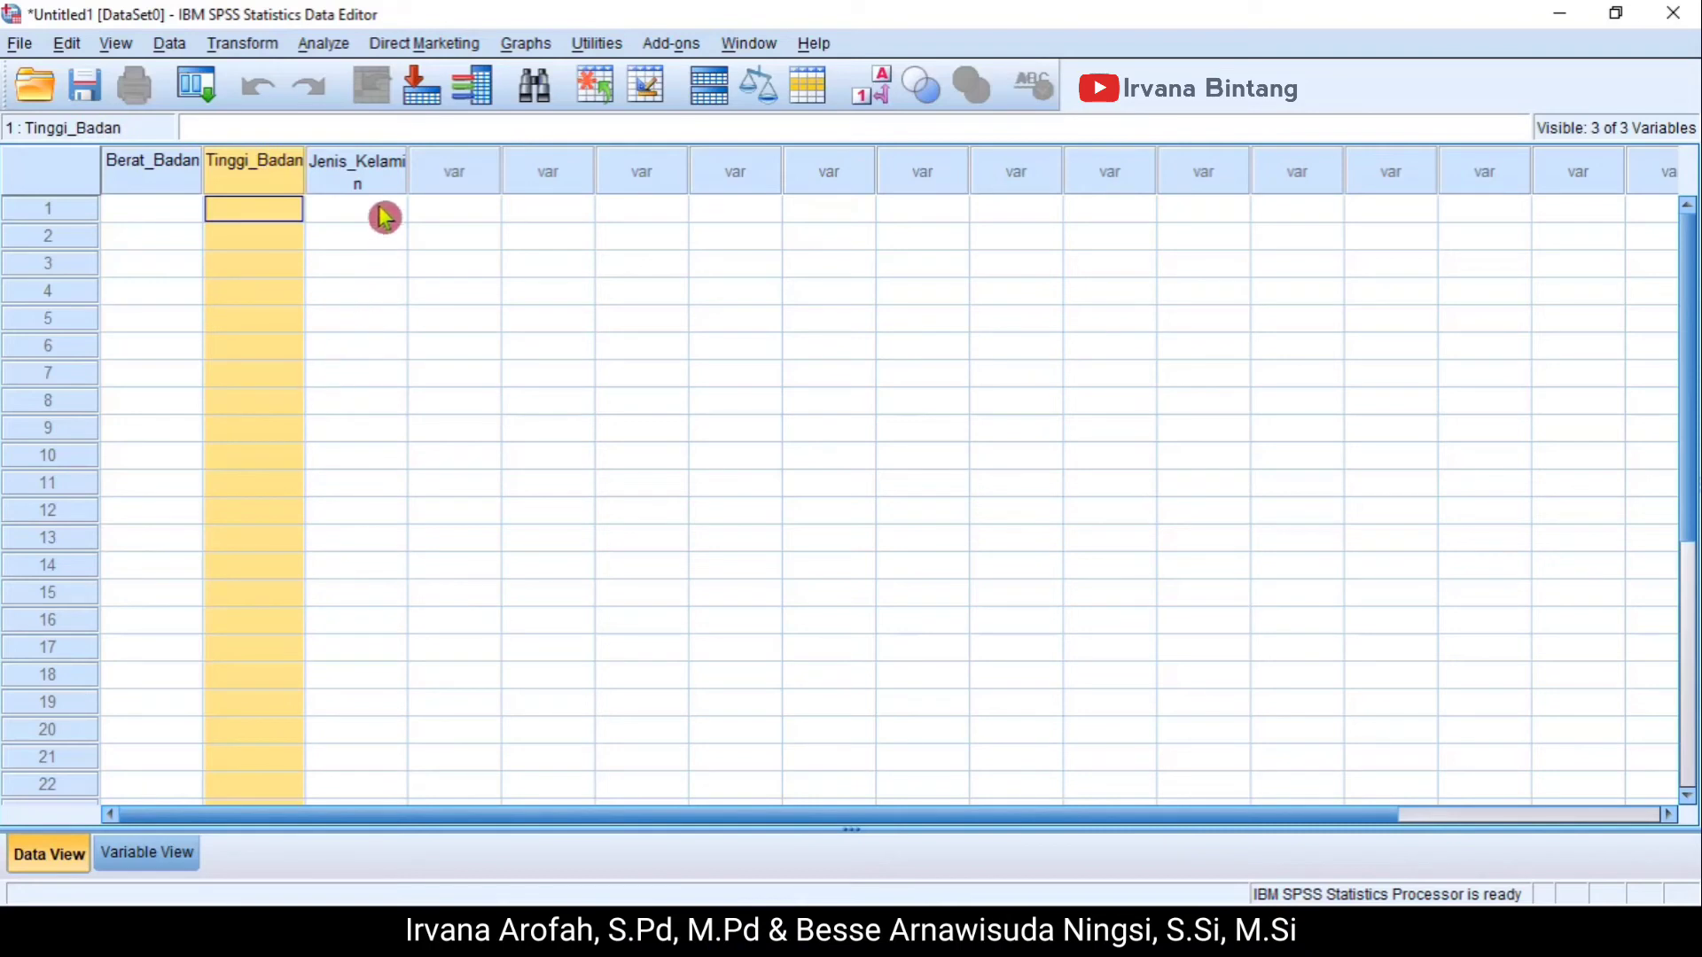
pyautogui.click(372, 176)
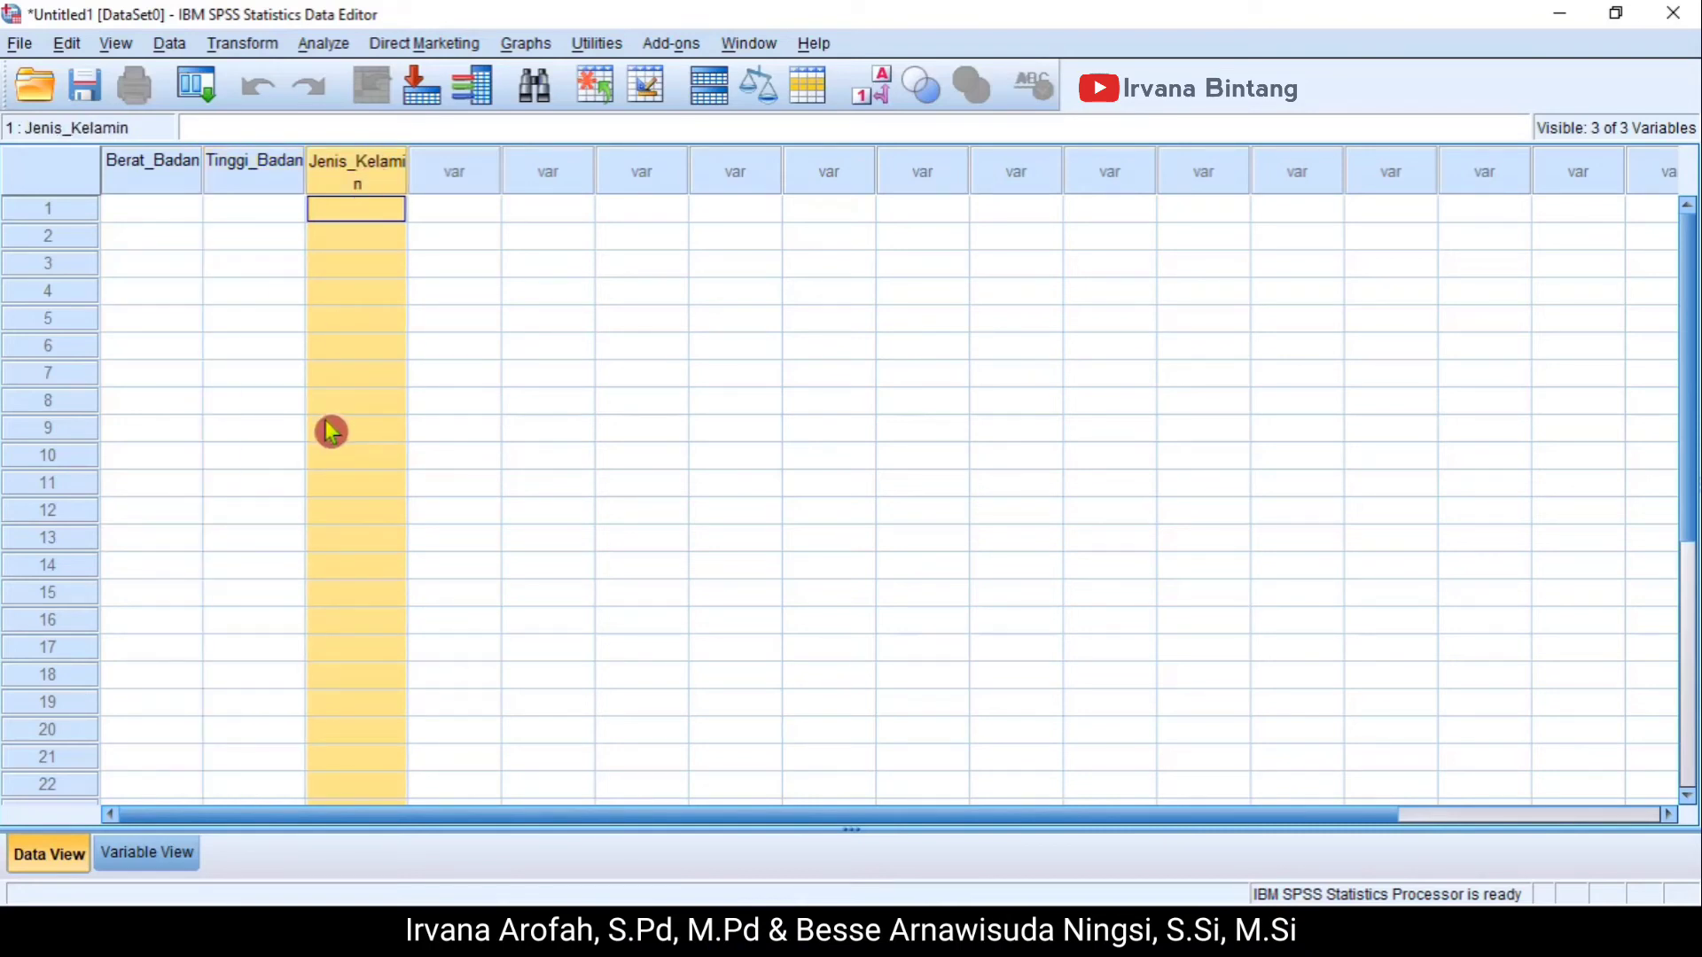
# - Enter the first case with Berat_Badan 40, Tinggi_Badan 145 and Jenis_Kelamin 2
pyautogui.click(150, 211)
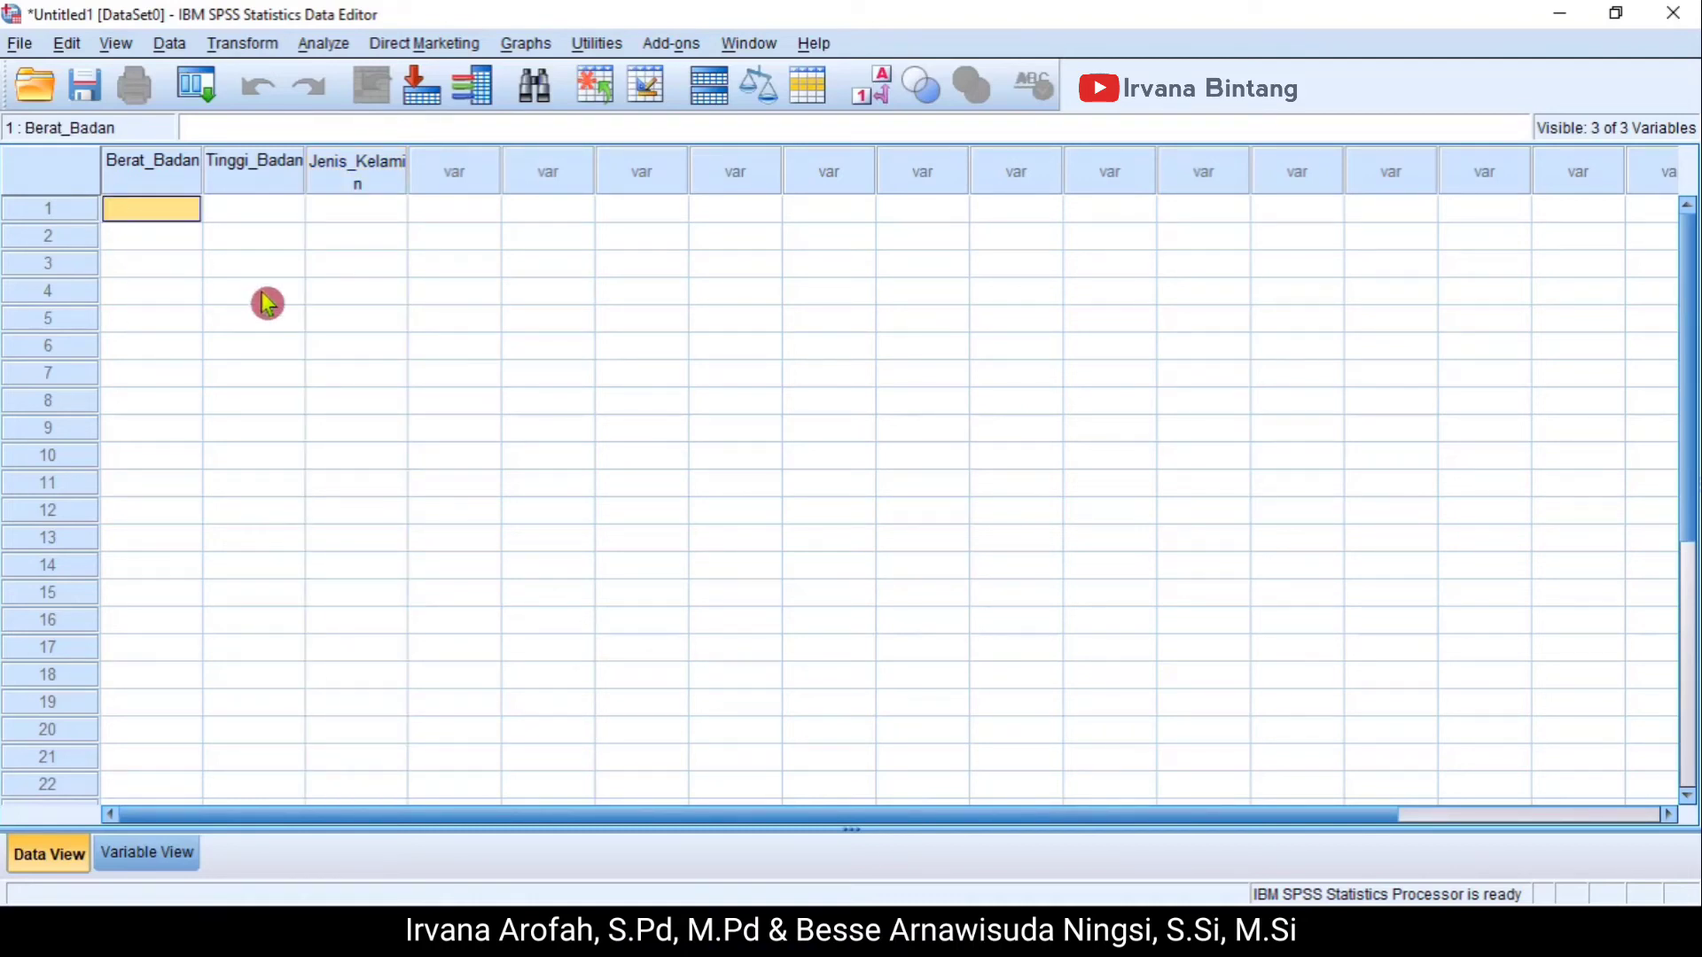
pyautogui.write('40')
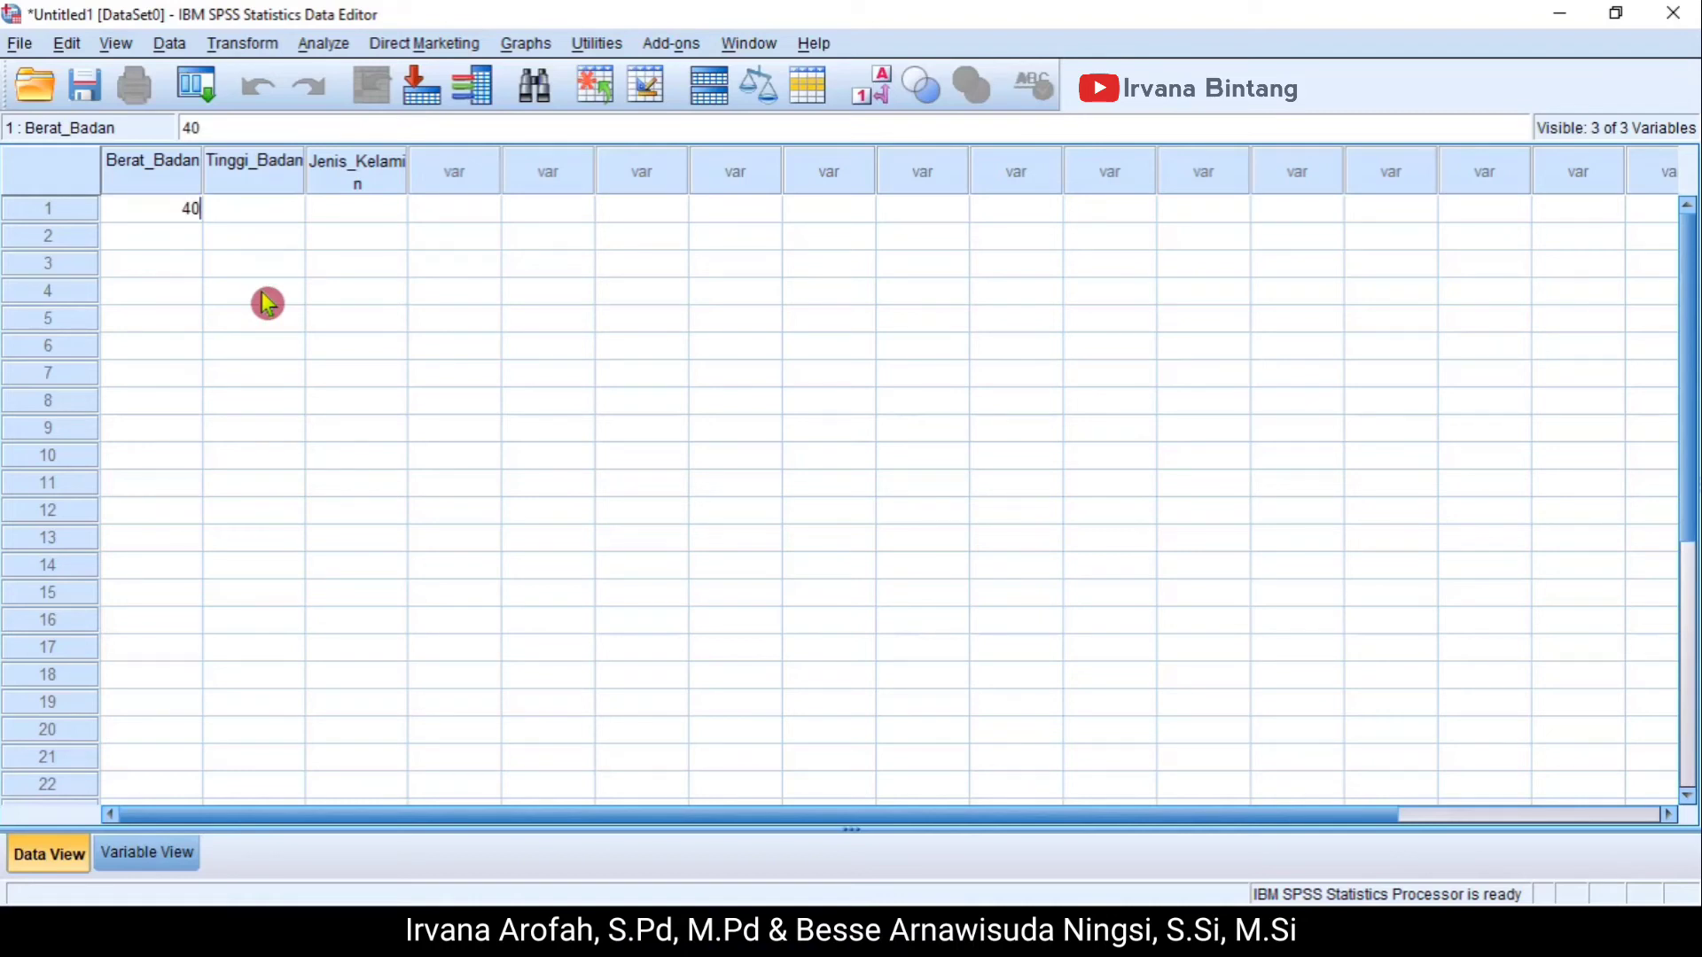
pyautogui.press('Tab')
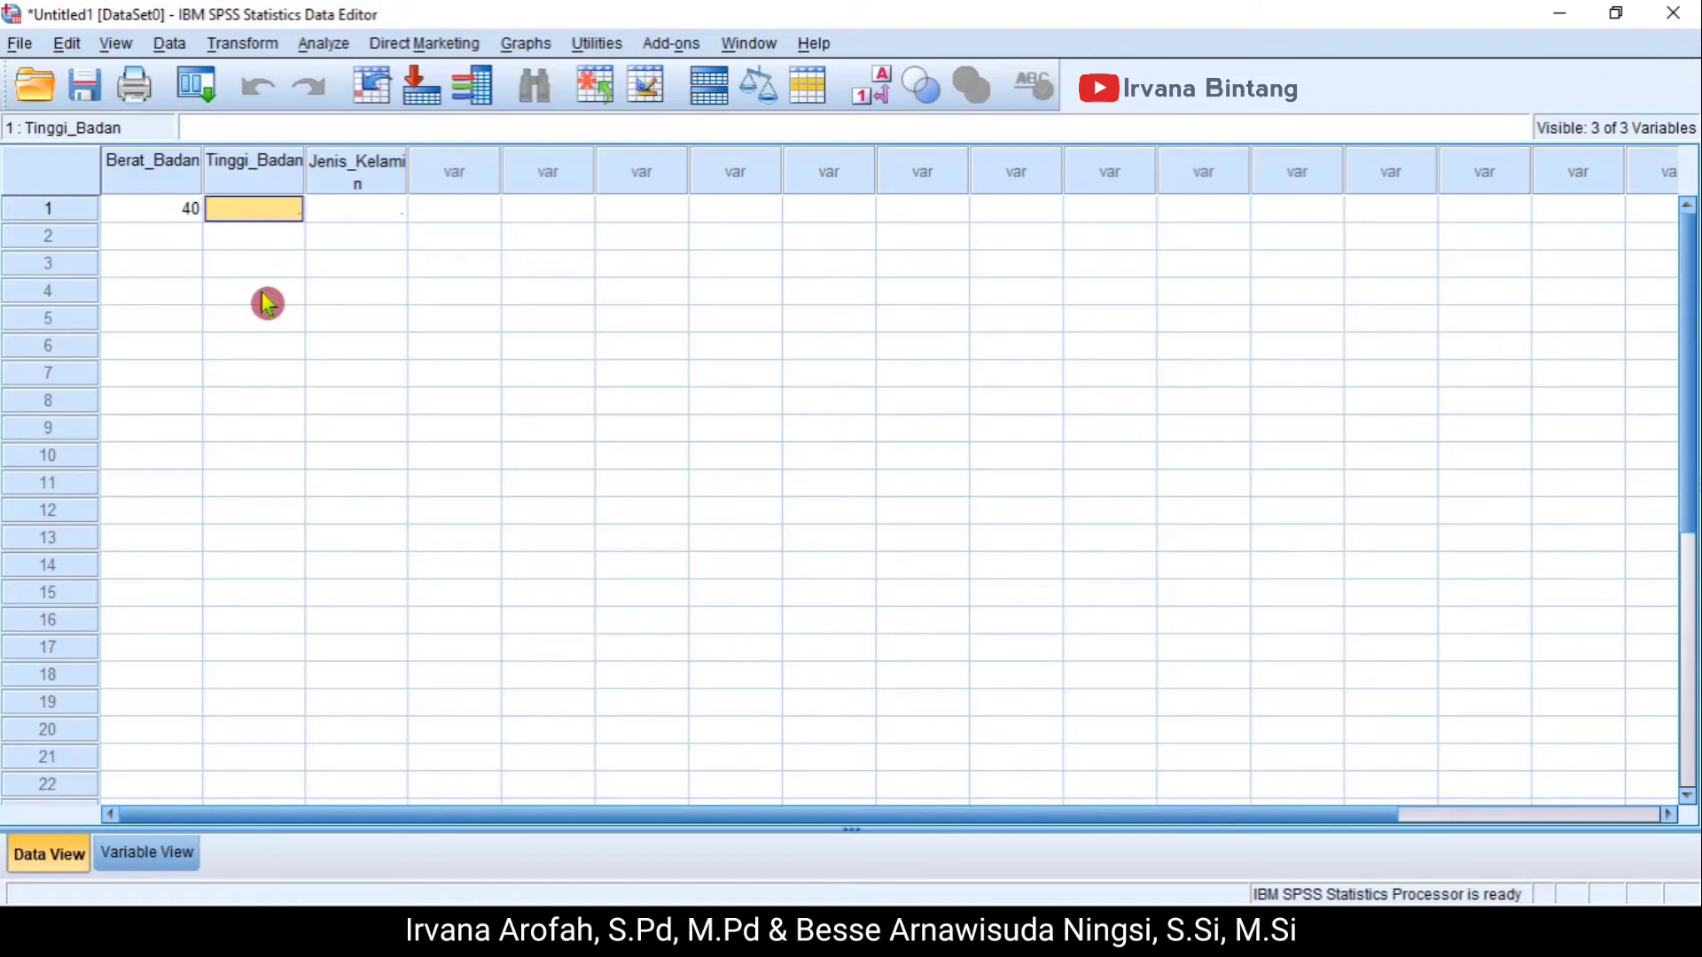
pyautogui.write('14')
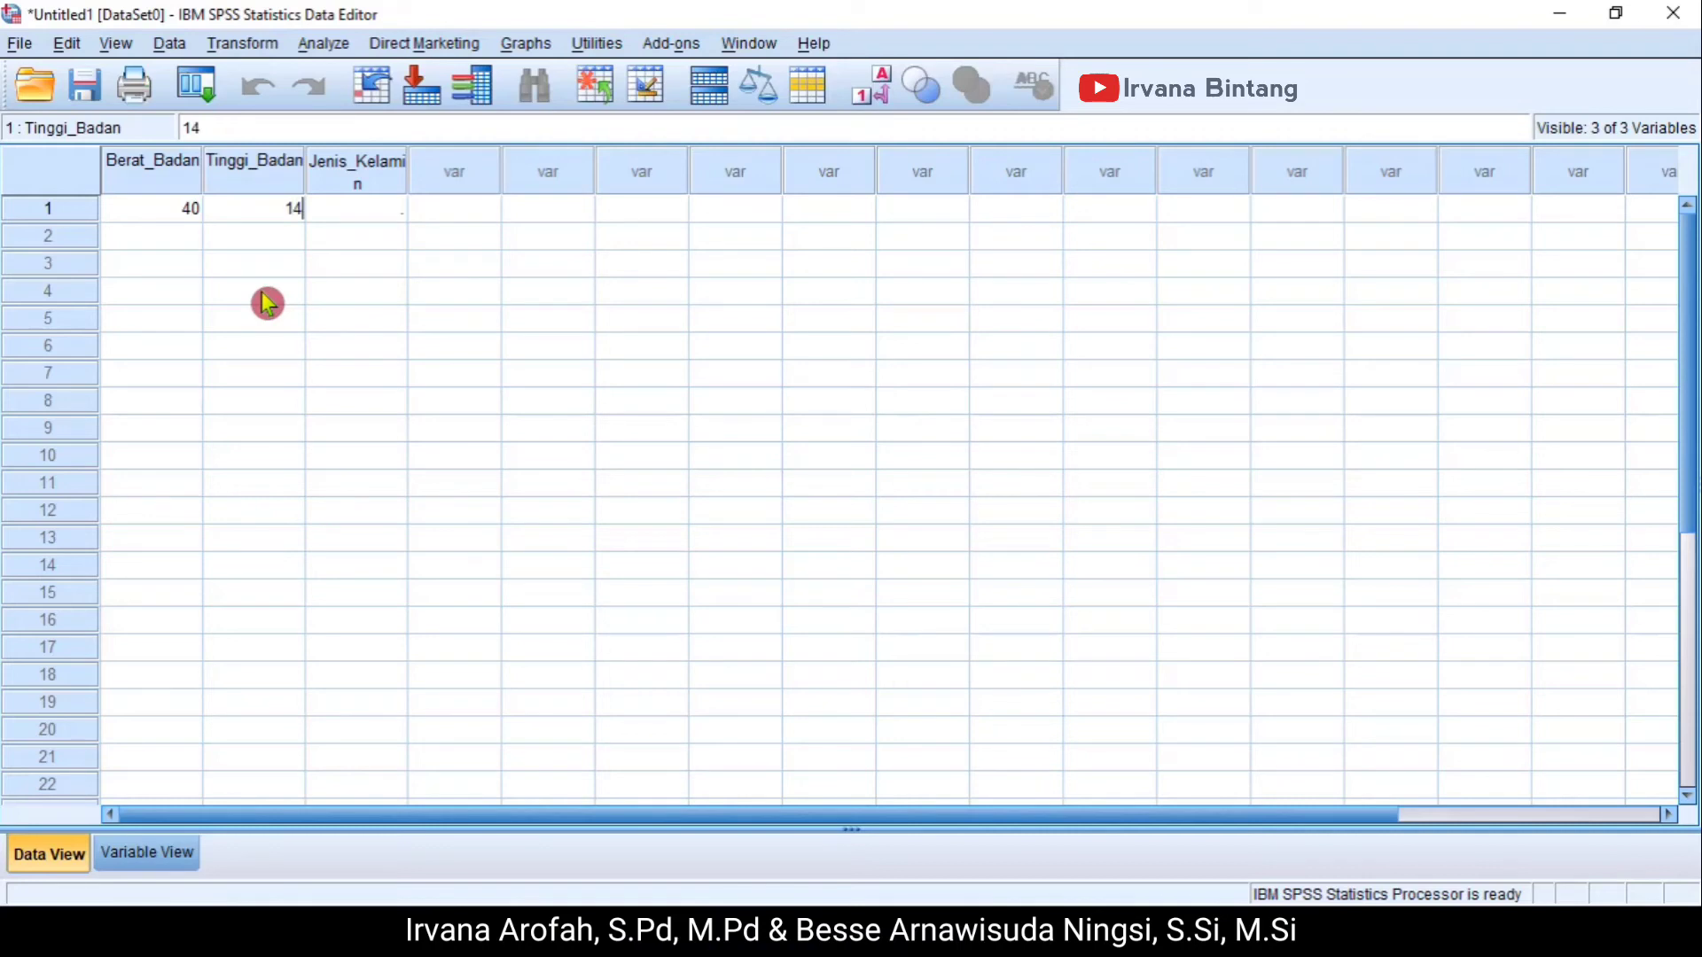
pyautogui.write('5')
pyautogui.press('Tab')
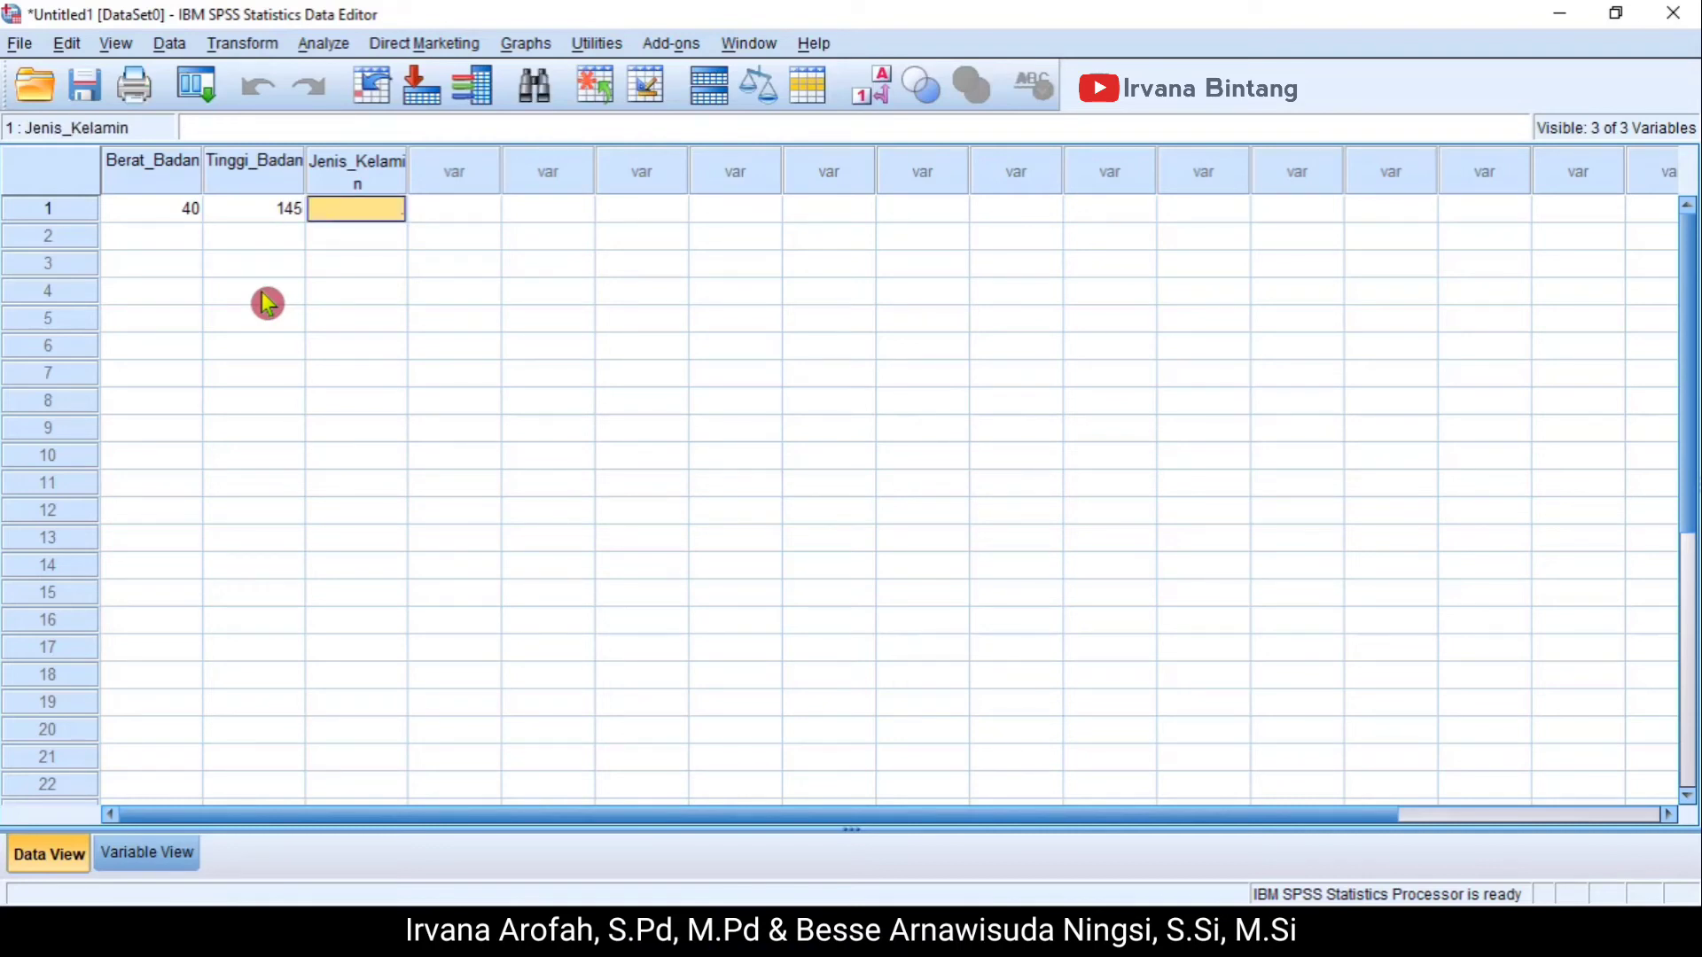
pyautogui.write('2')
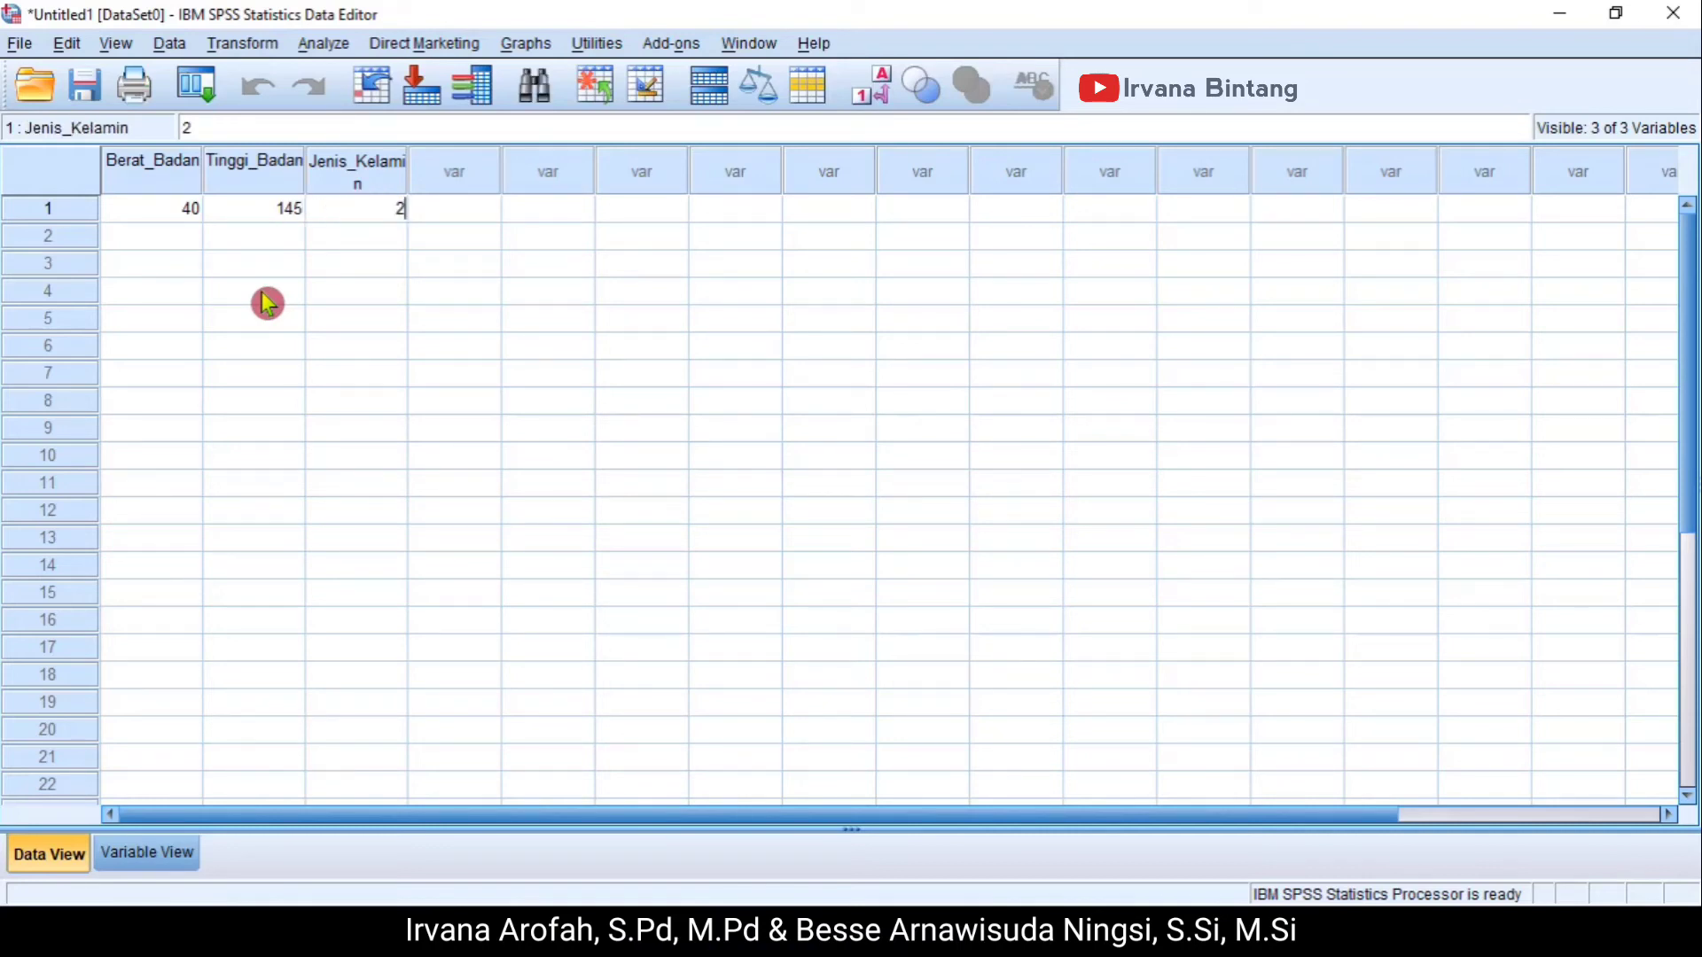
pyautogui.press('Return')
# - Enter the second case with Berat_Badan 45, Tinggi_Badan 150 and Jenis_Kelamin 1
pyautogui.press('Left')
pyautogui.press('Left')
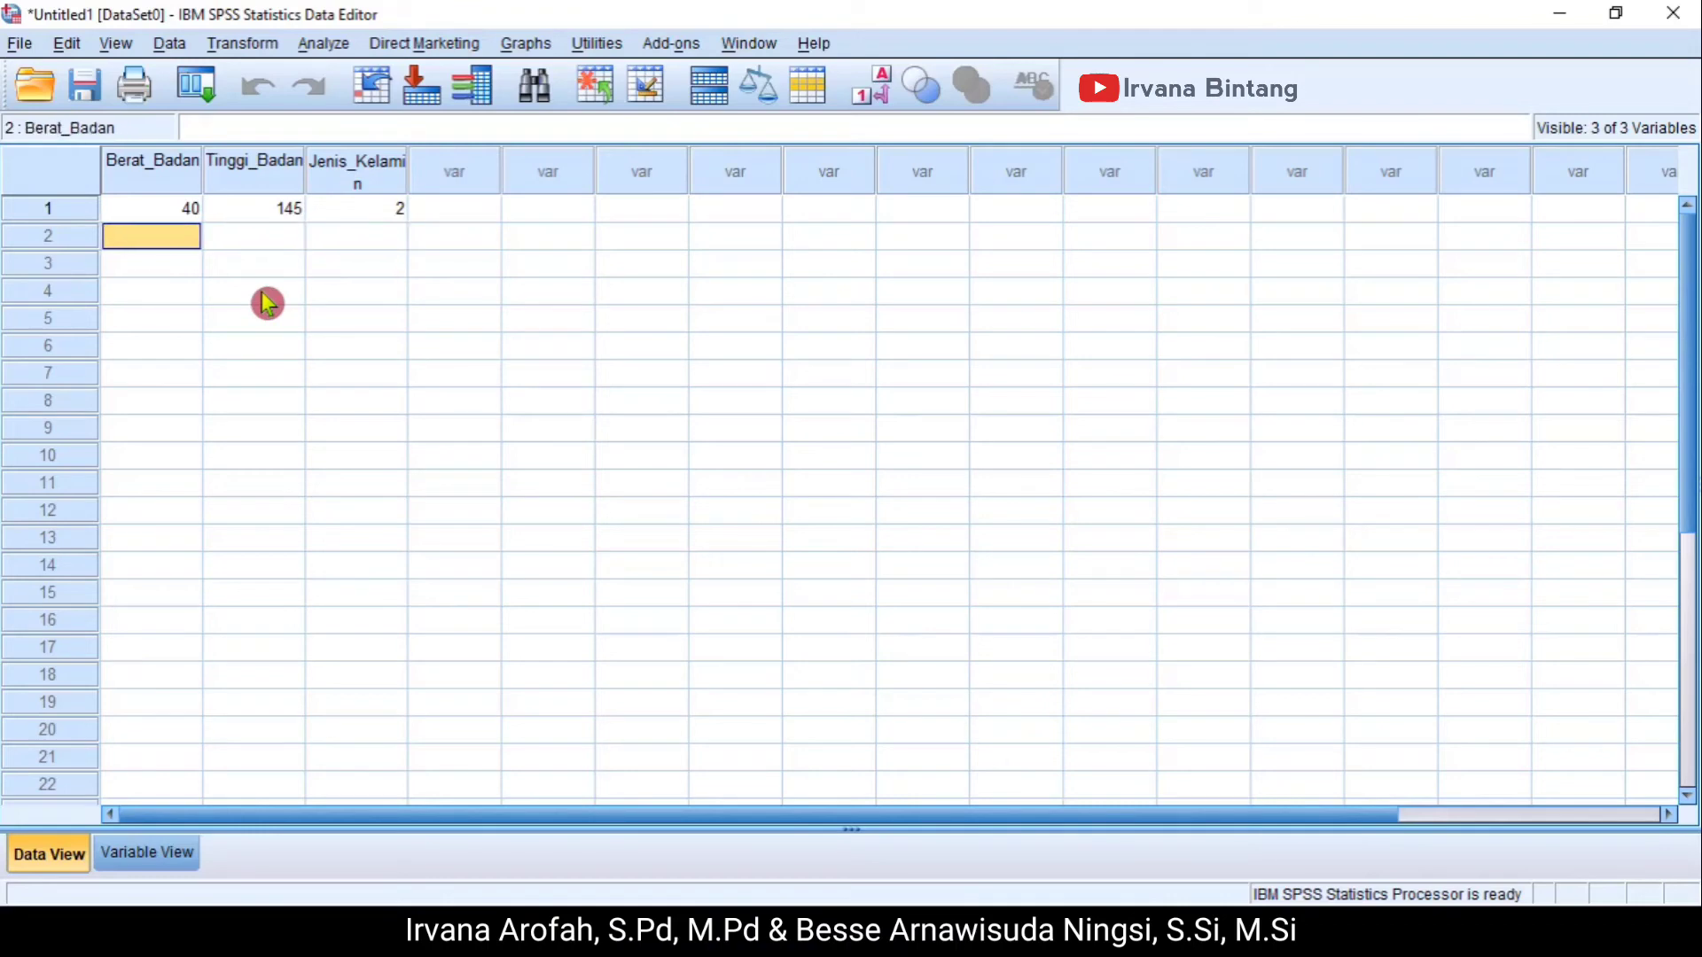
pyautogui.write('45')
pyautogui.press('Tab')
pyautogui.write('150')
pyautogui.press('Tab')
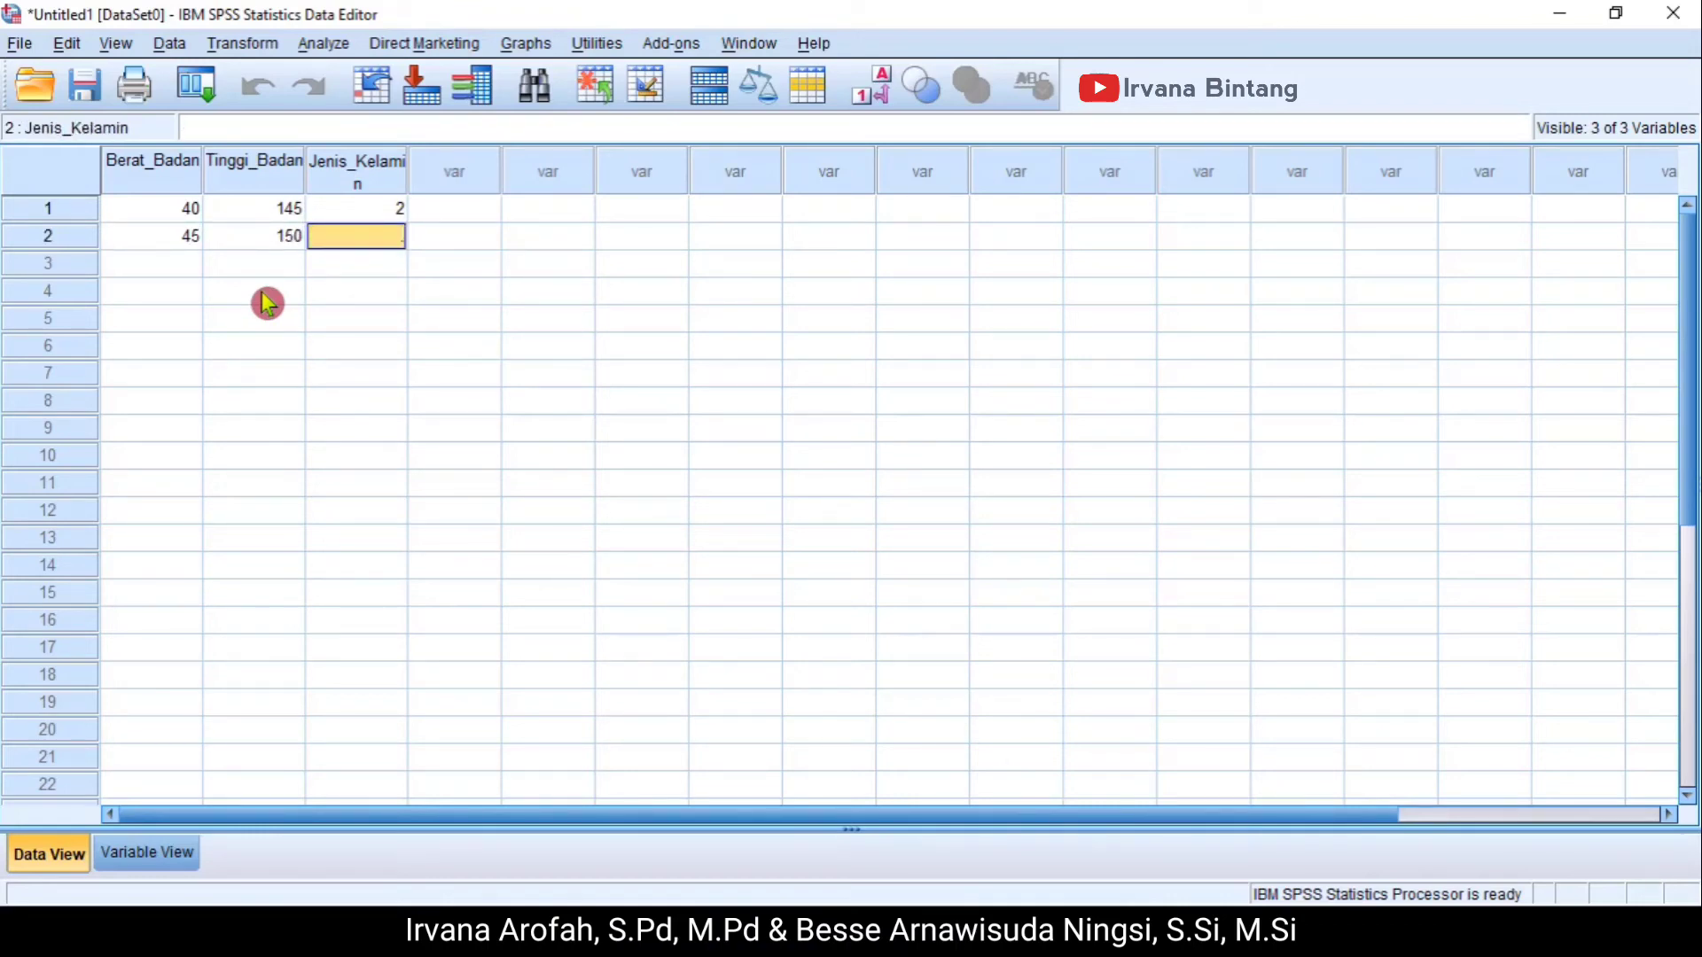
pyautogui.write('1')
pyautogui.press('Return')
# - Enter the third case with Berat_Badan 60, Tinggi_Badan 155 and Jenis_Kelamin 1
pyautogui.press('Left')
pyautogui.press('Left')
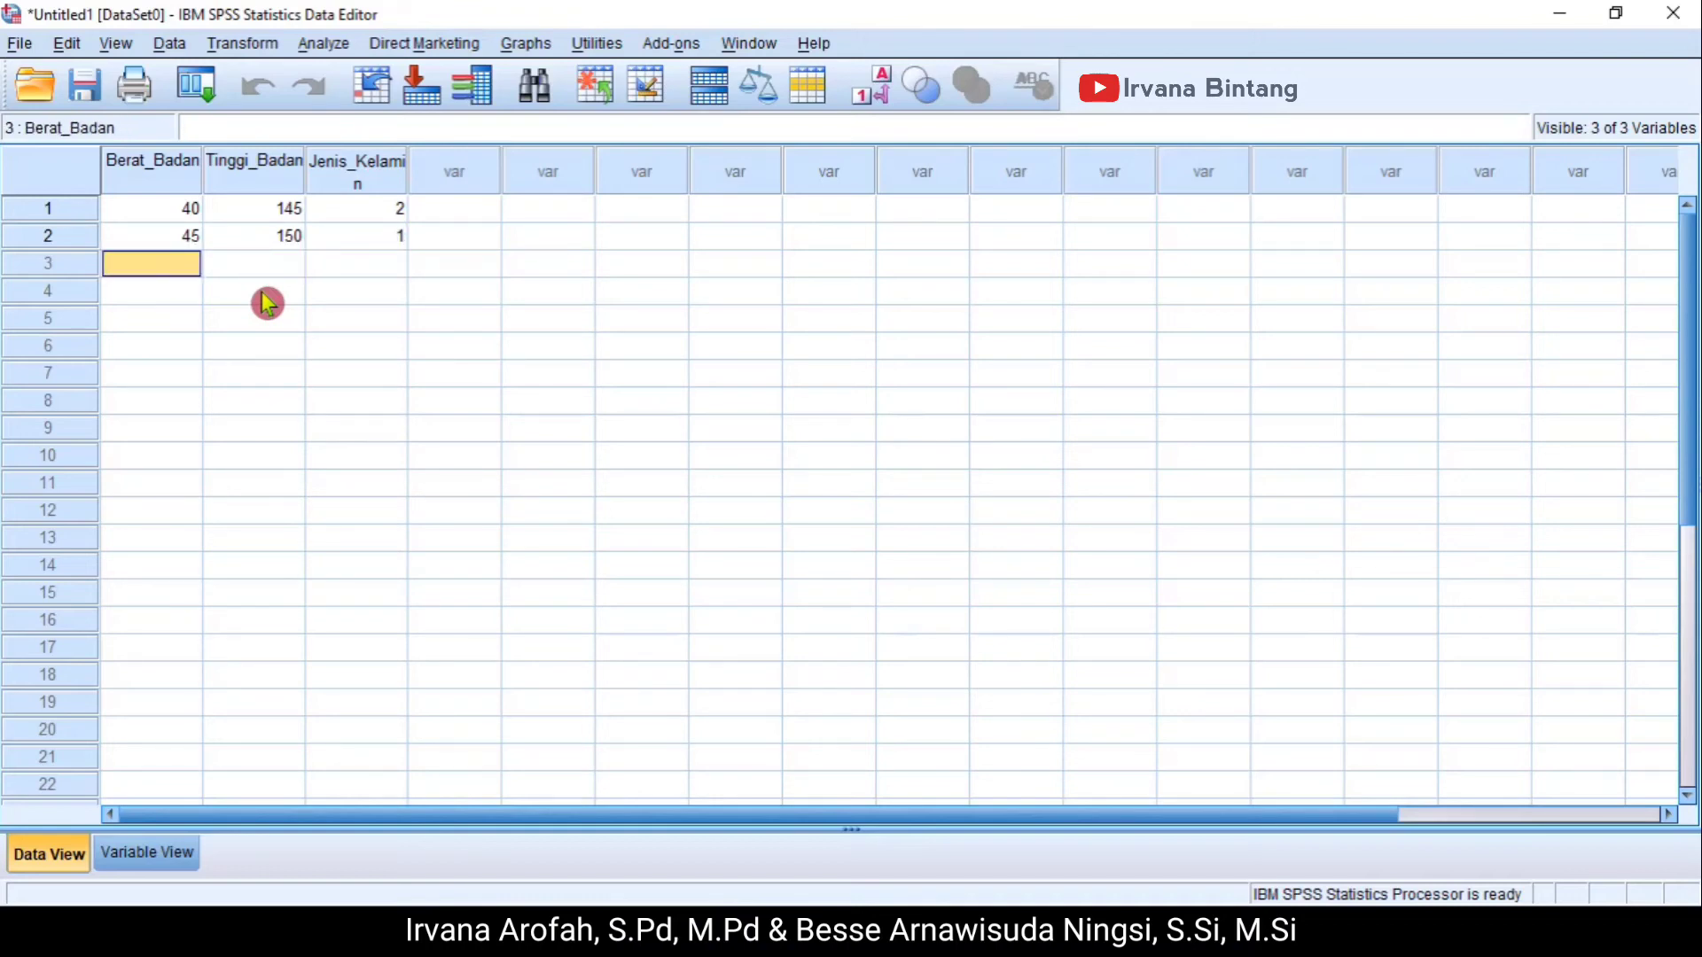
pyautogui.write('60')
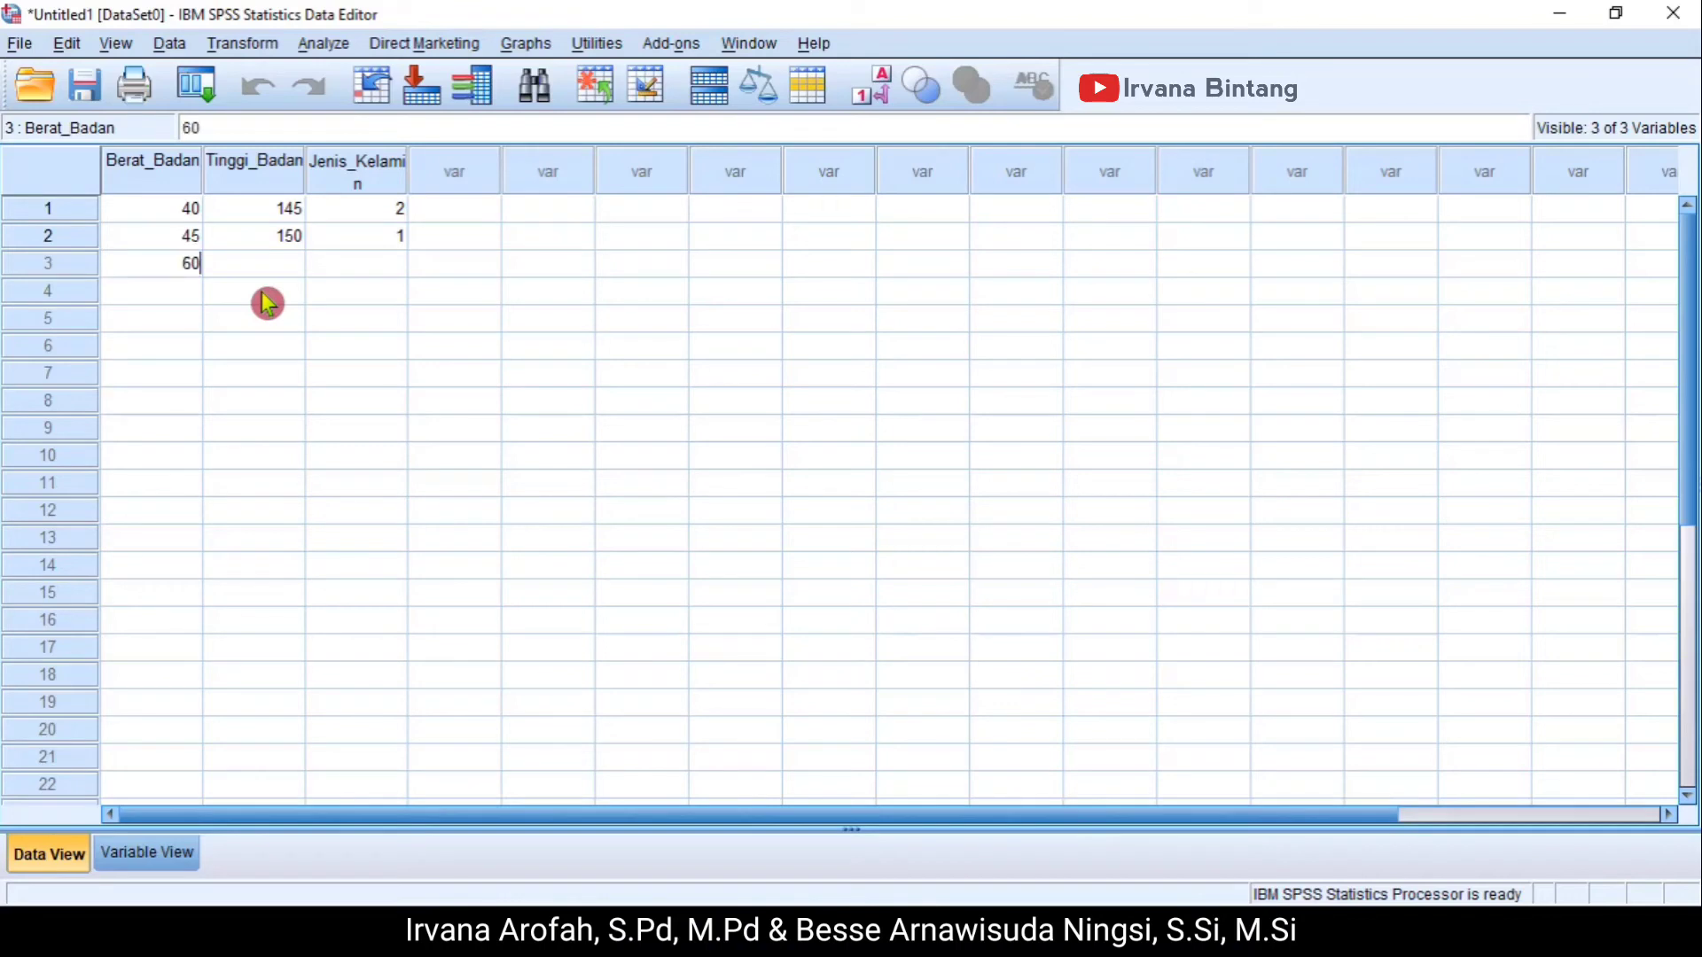
pyautogui.press('Tab')
pyautogui.write('155')
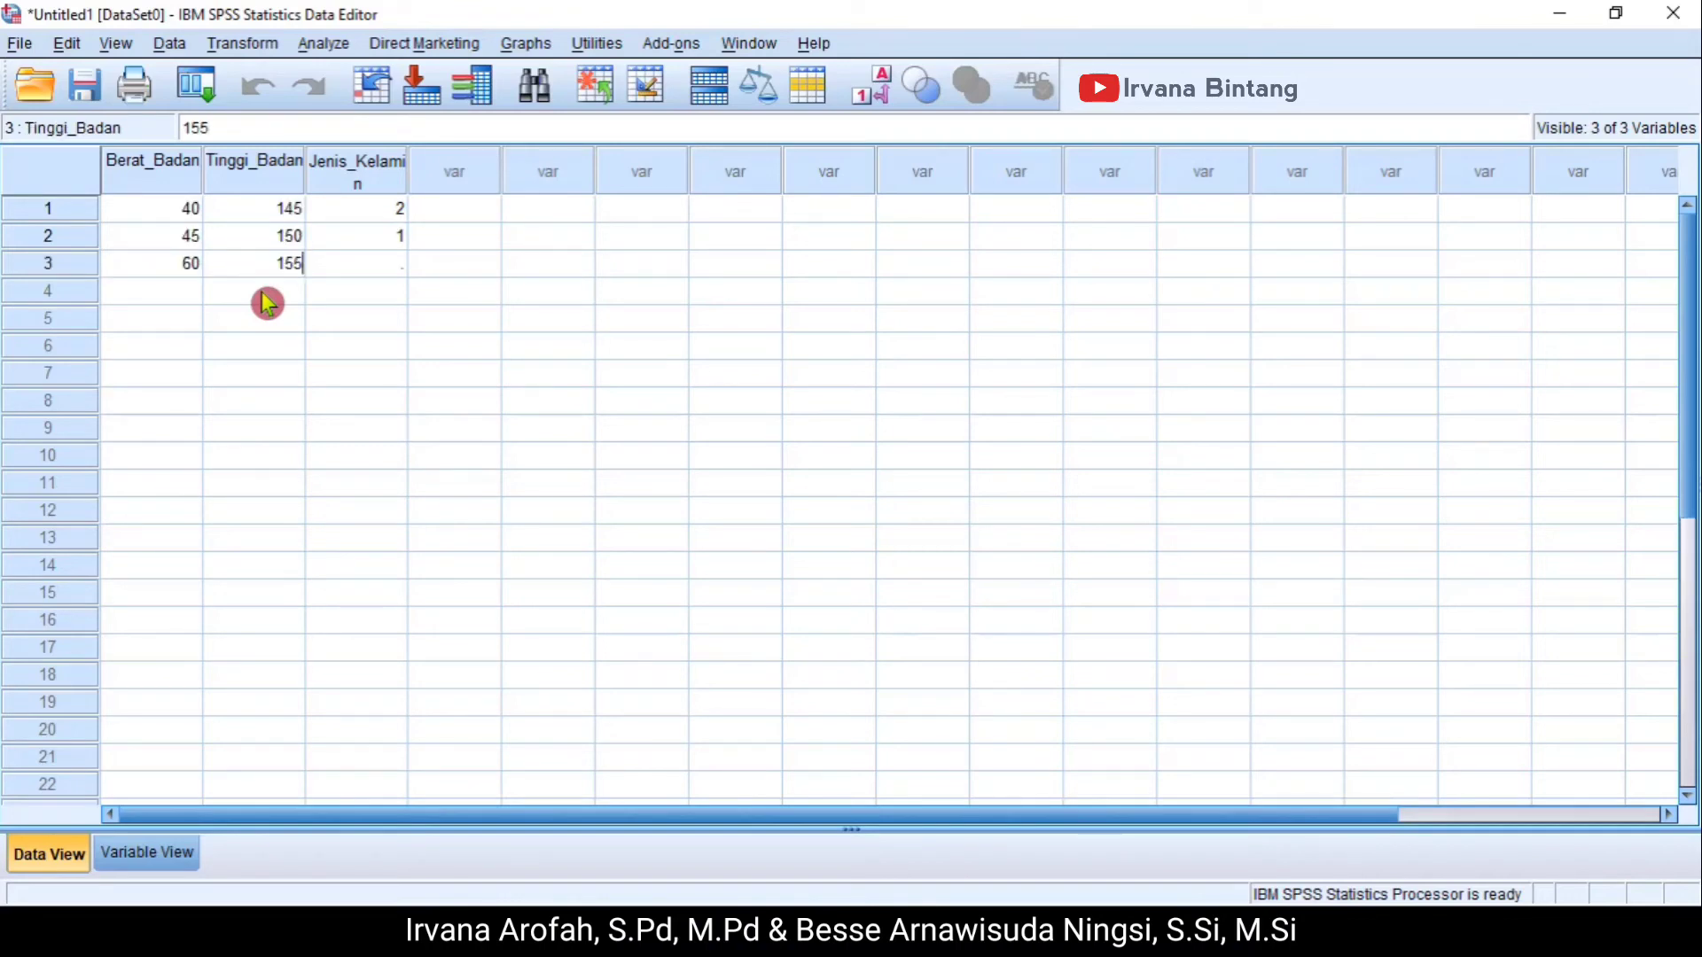
pyautogui.press('Tab')
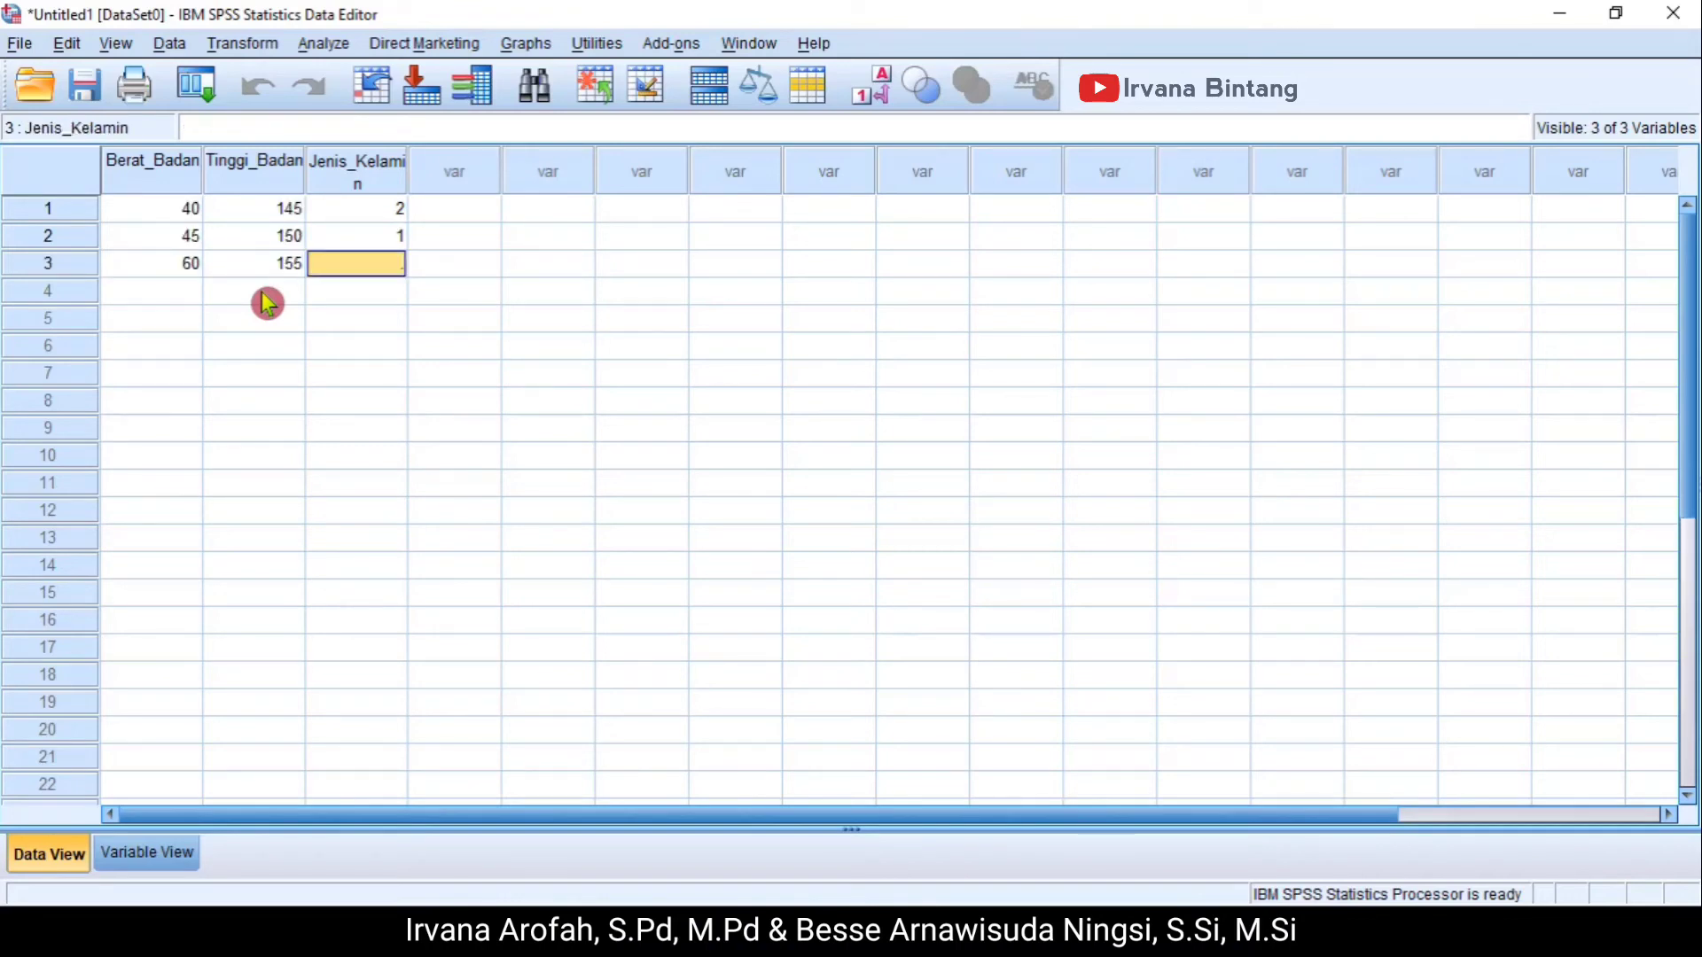
pyautogui.write('1')
pyautogui.press('Return')
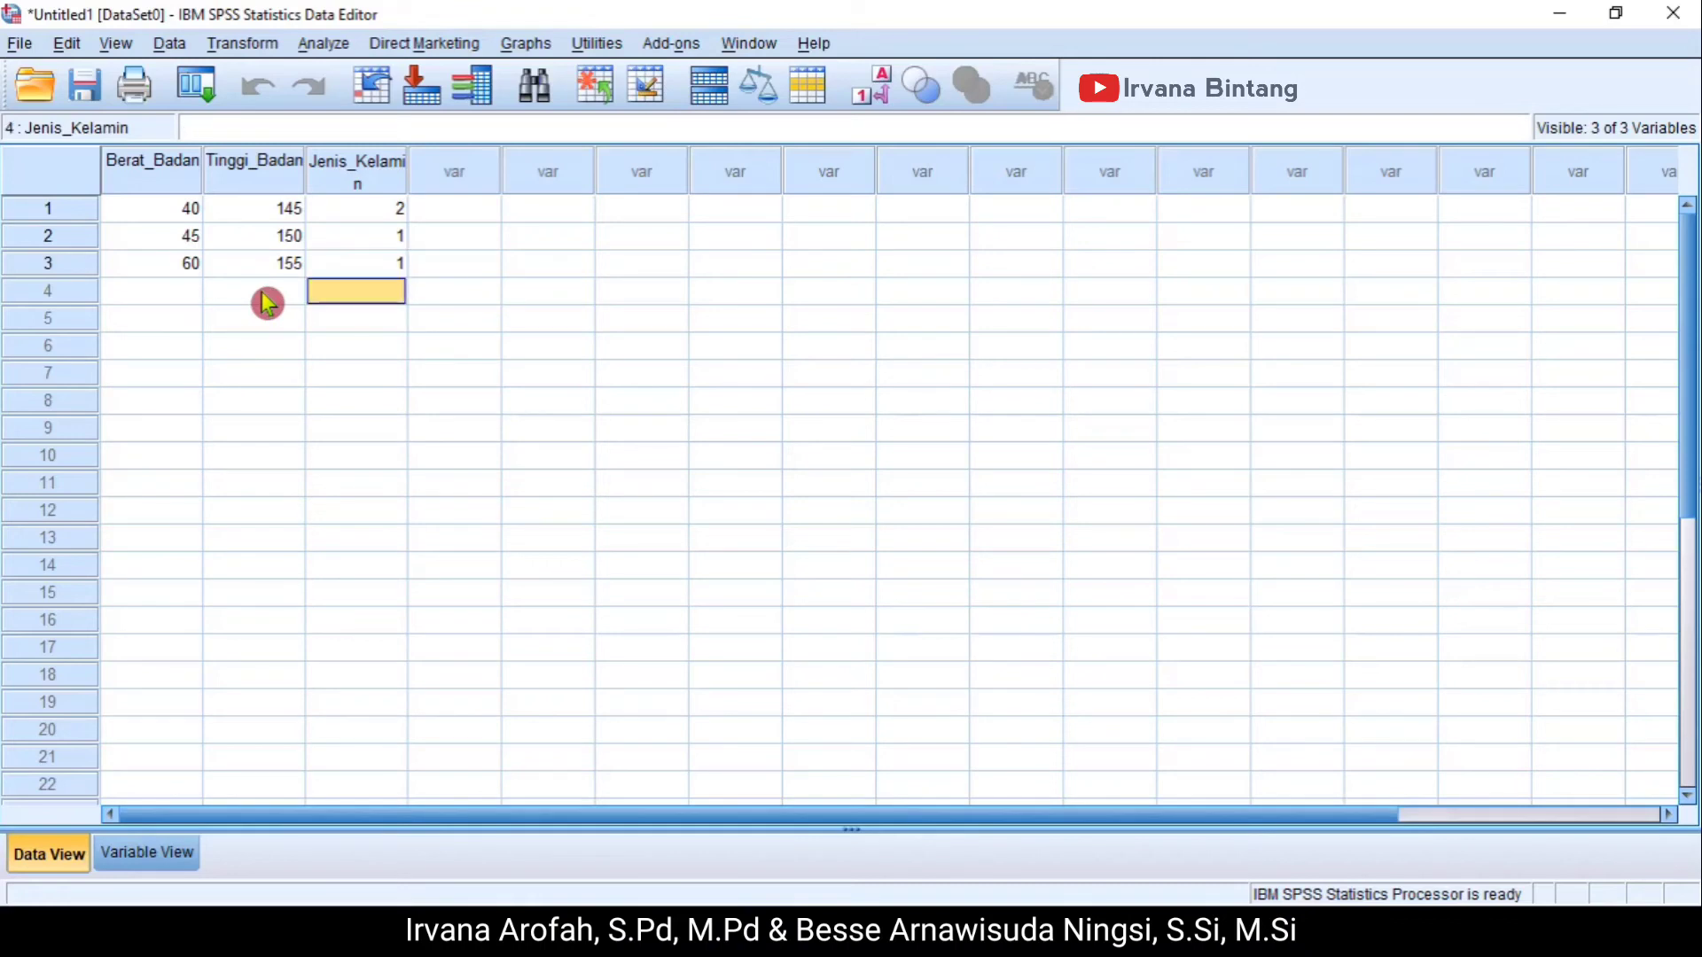
# - Enter the fourth case with Berat_Badan 55, Tinggi_Badan 150 and Jenis_Kelamin 2
pyautogui.press('Left')
pyautogui.press('Left')
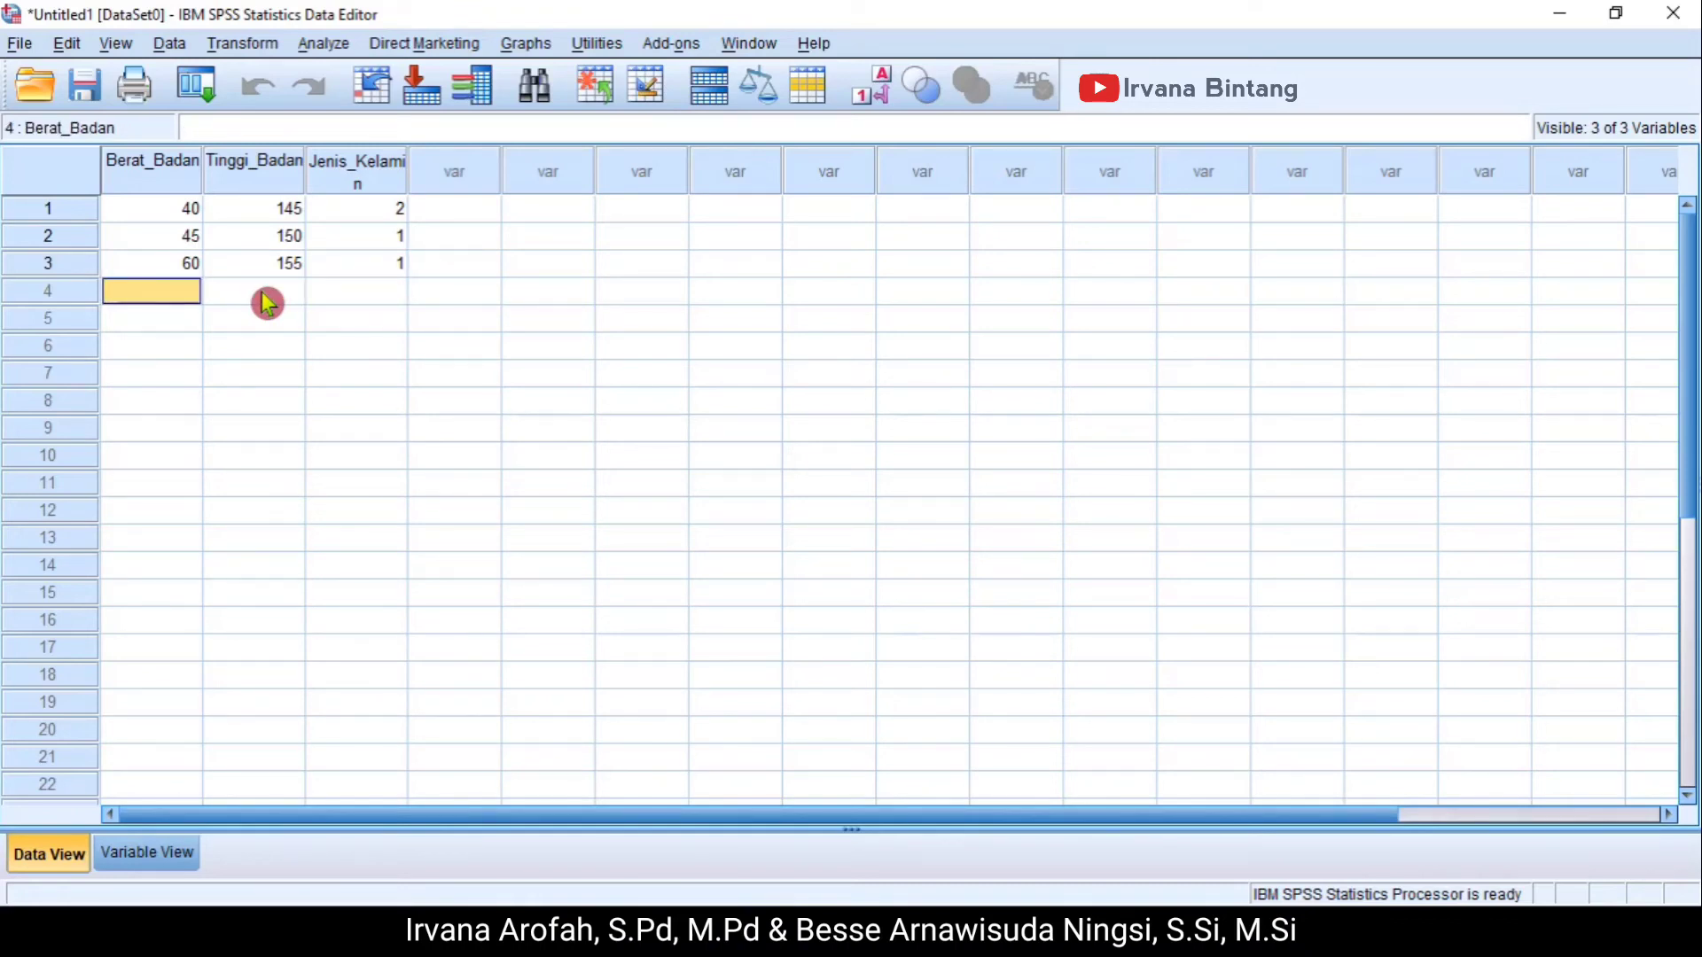
pyautogui.write('55')
pyautogui.press('Tab')
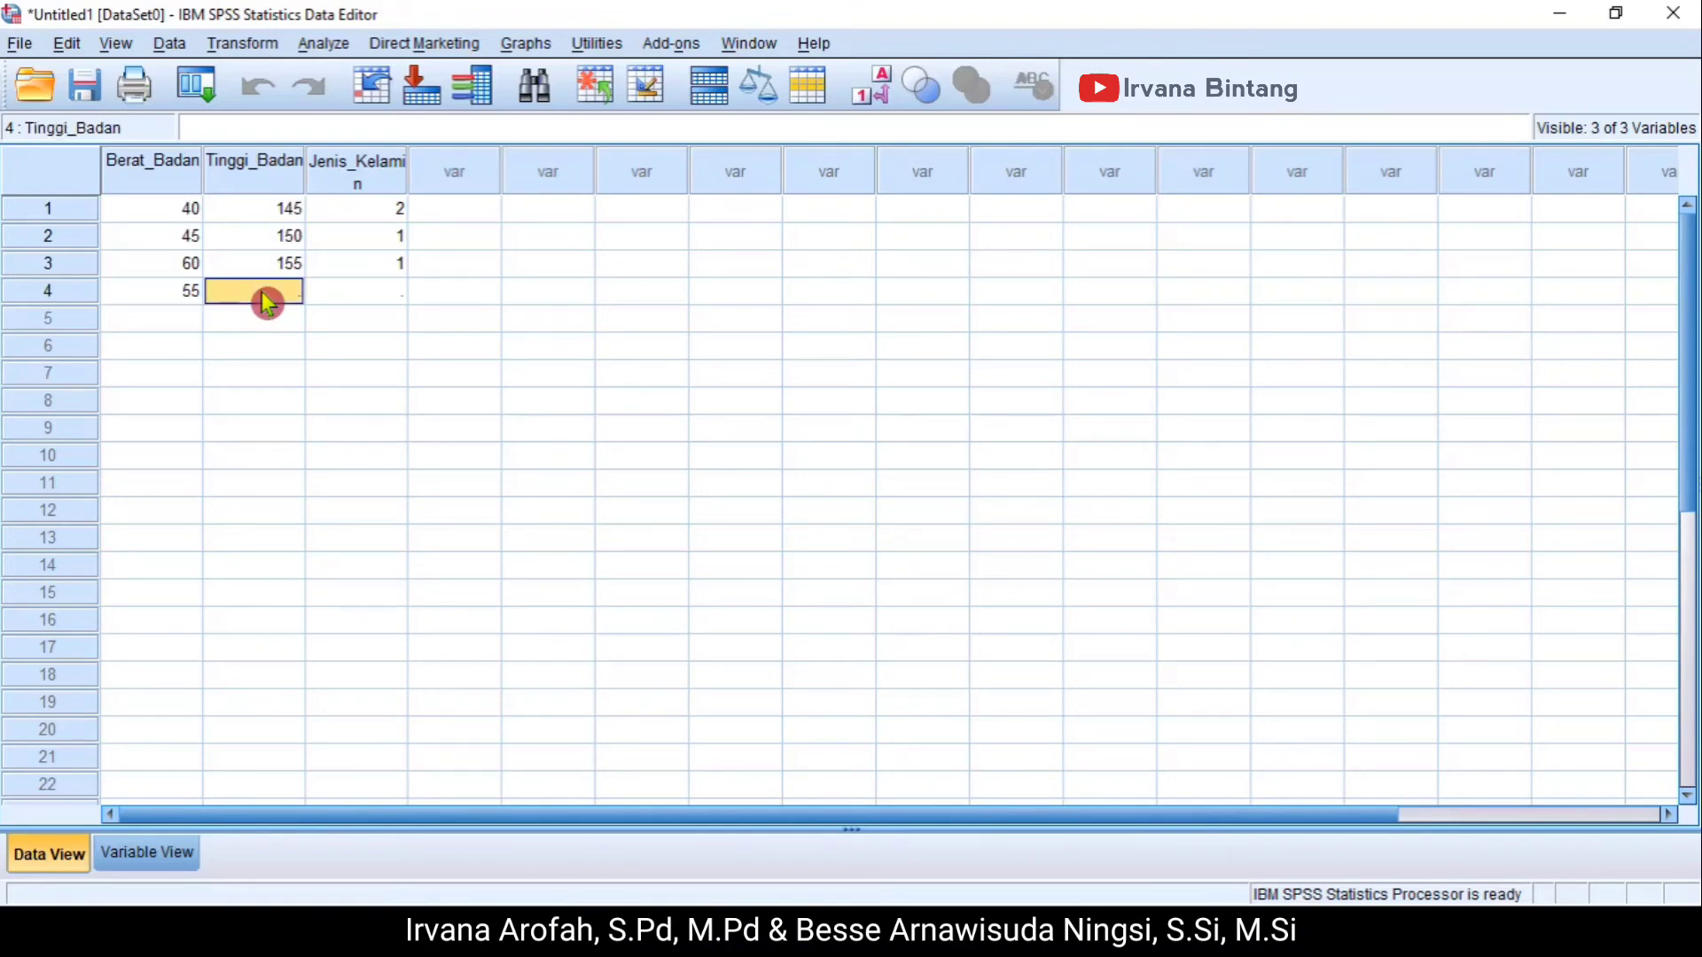
pyautogui.write('150')
pyautogui.press('Tab')
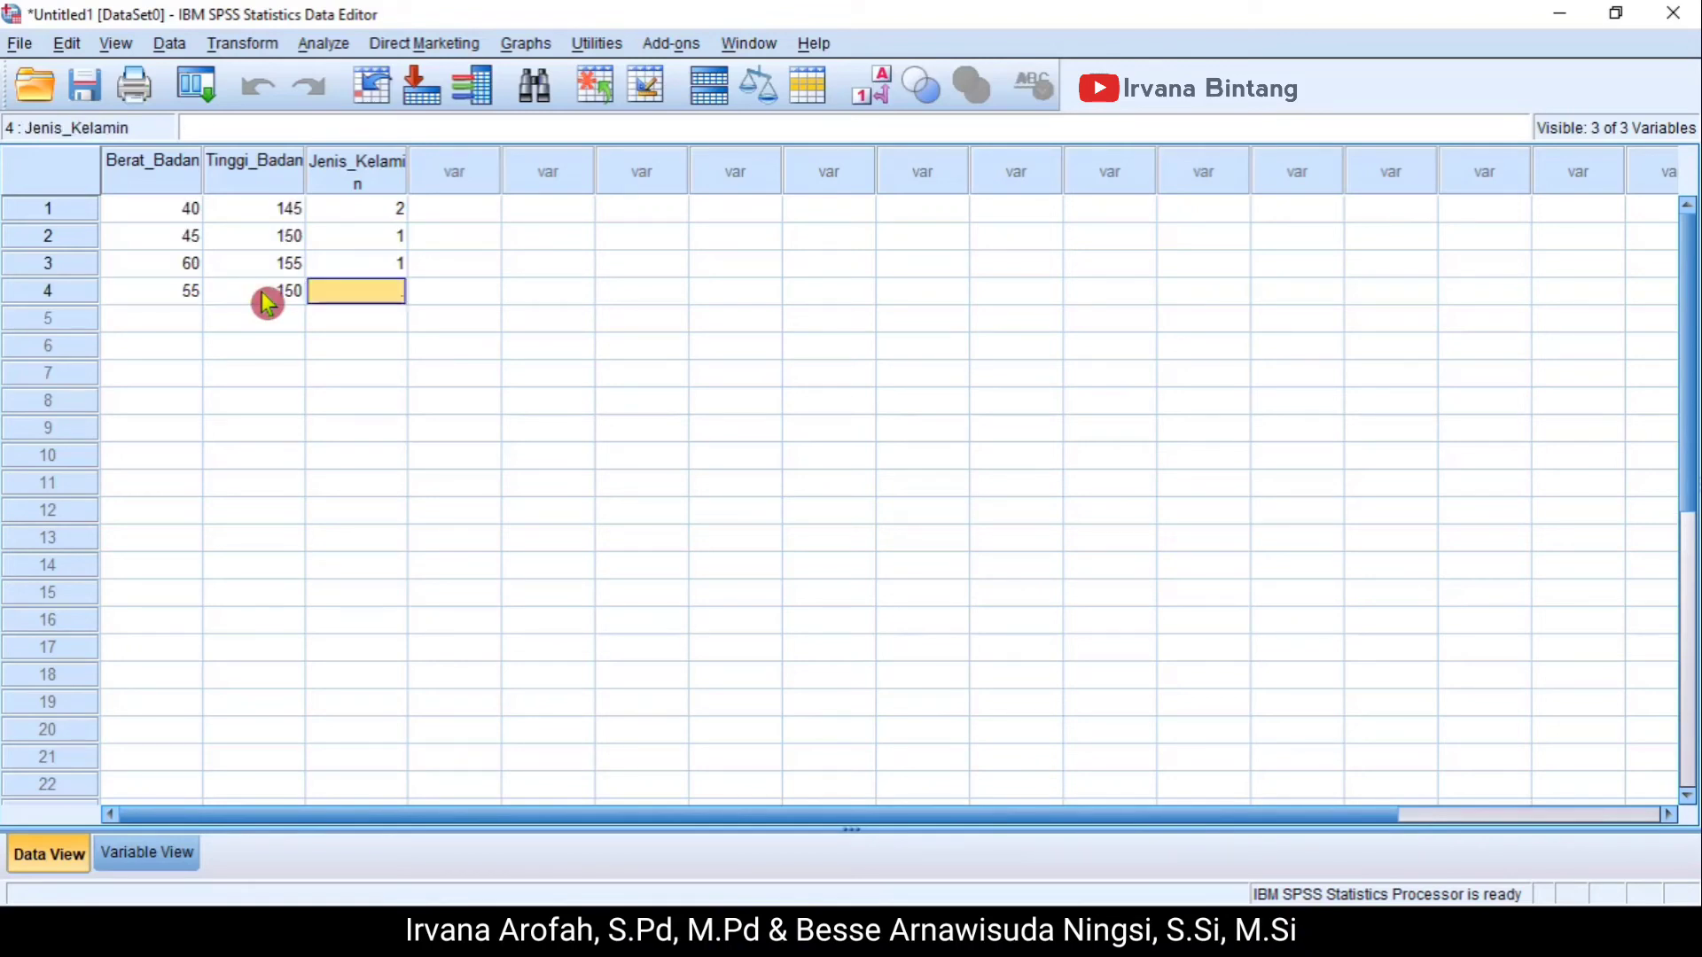
pyautogui.write('2')
pyautogui.click(266, 307)
# - Enter the fifth case with Berat_Badan 55, Tinggi_Badan 155 and Jenis_Kelamin 1
pyautogui.press('Left')
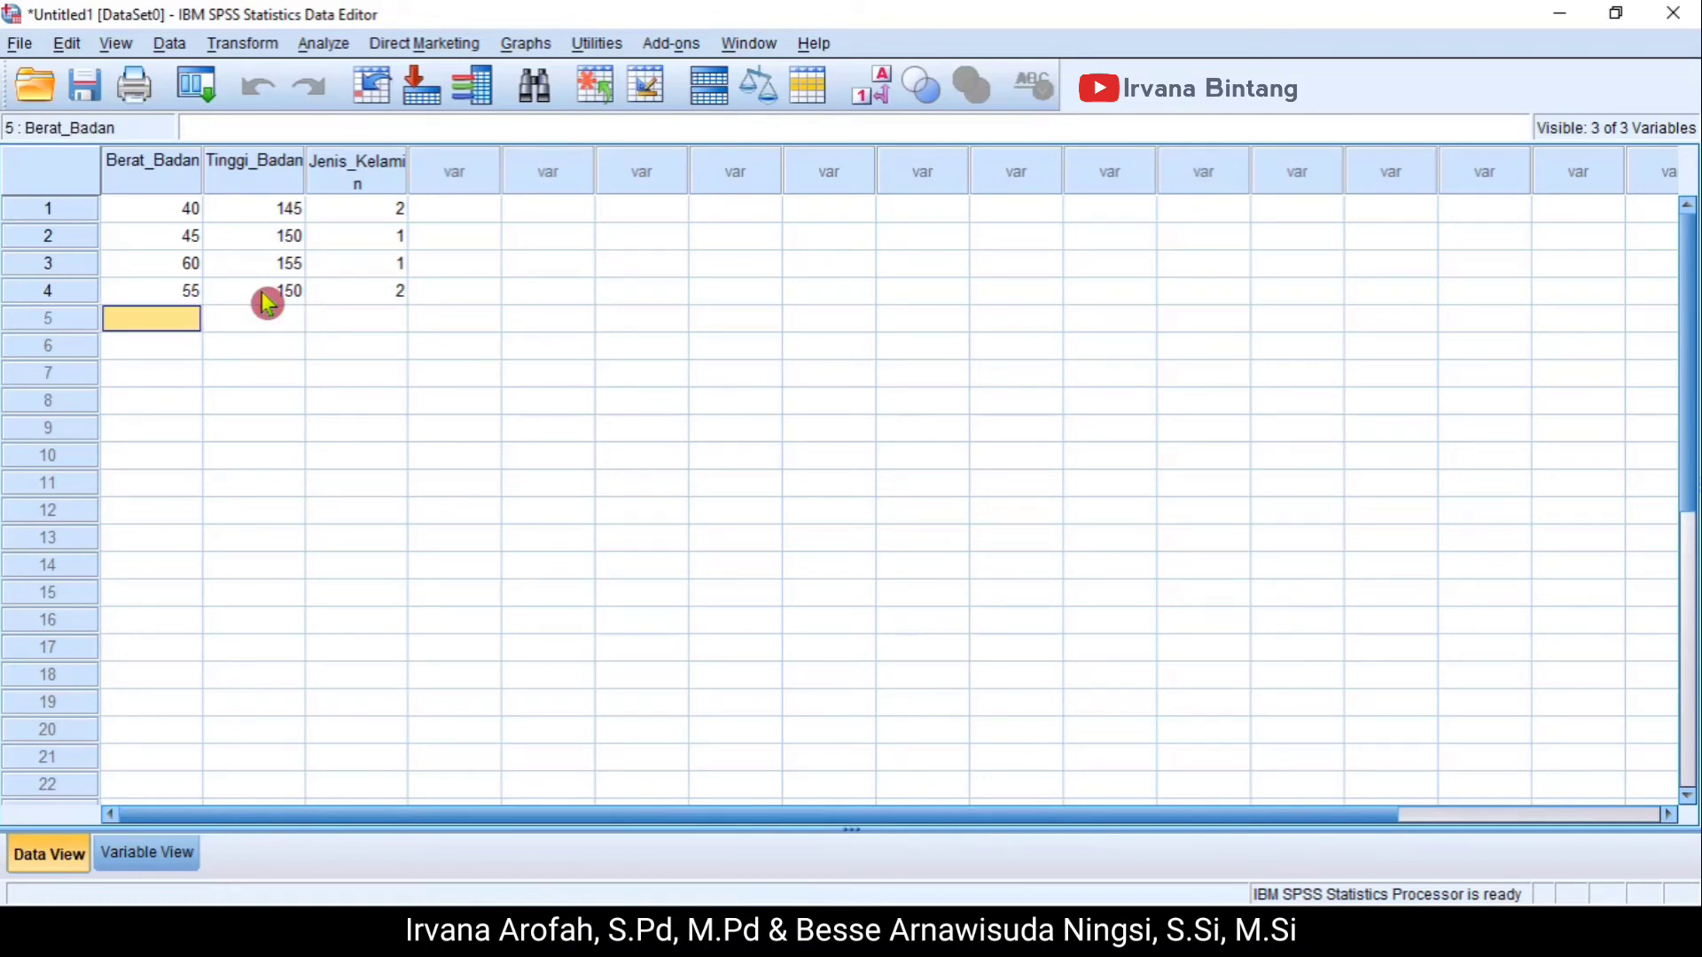
pyautogui.write('55')
pyautogui.press('Tab')
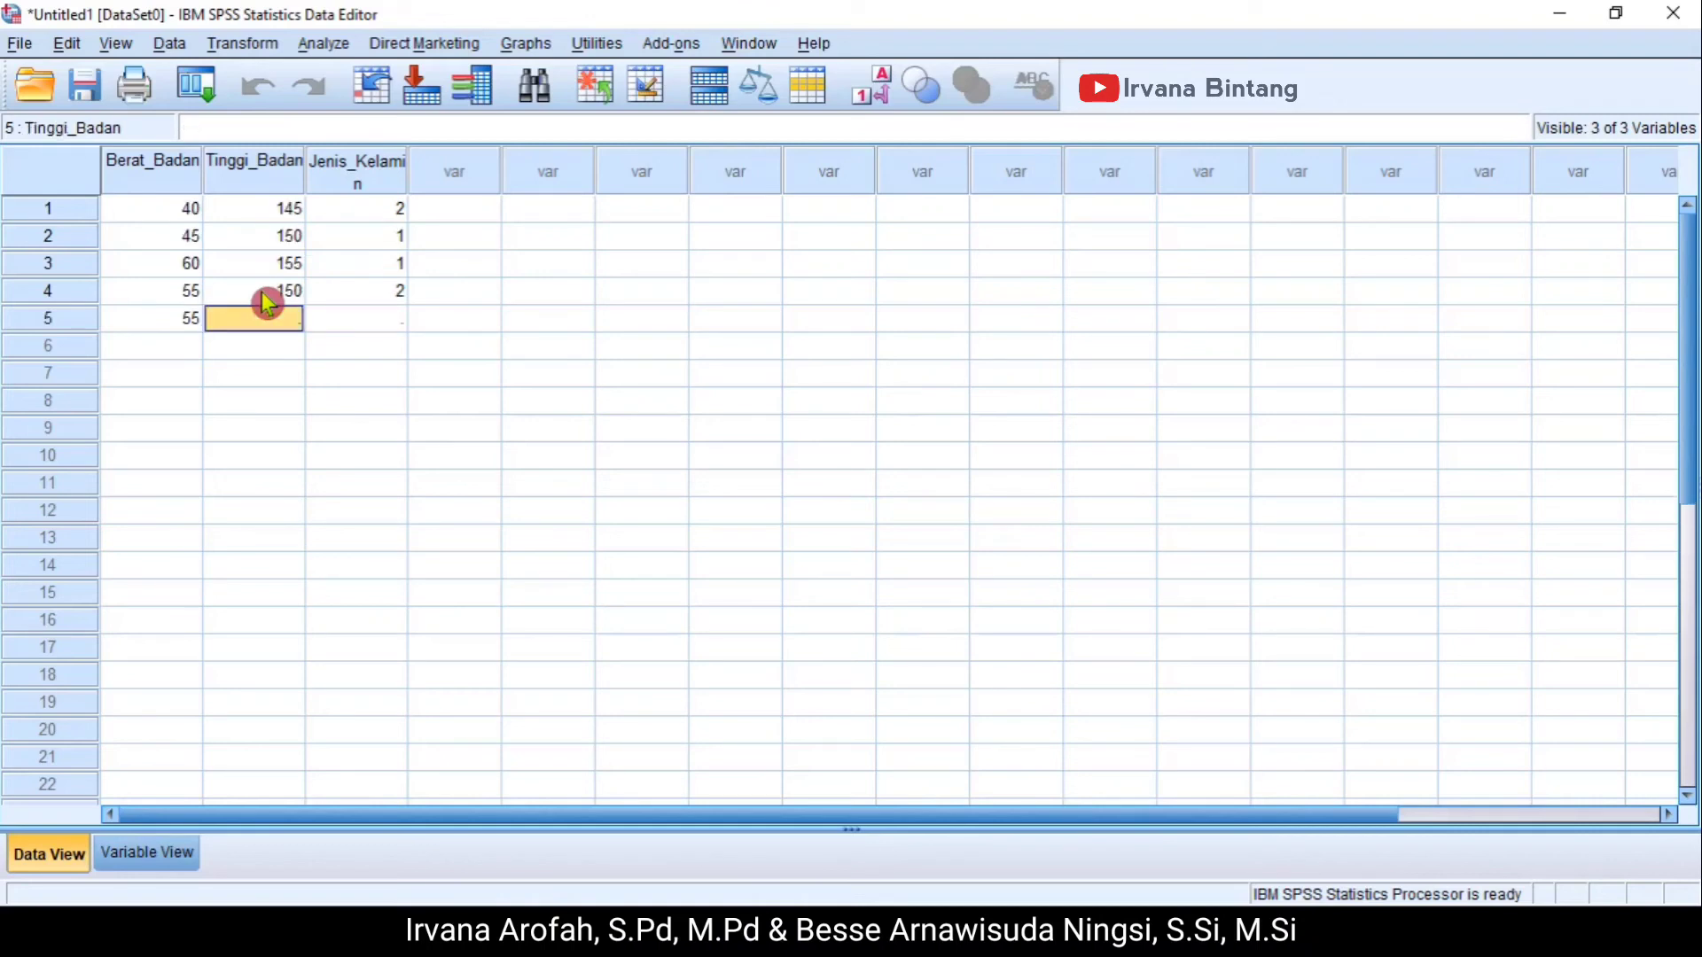
pyautogui.write('155')
pyautogui.press('Tab')
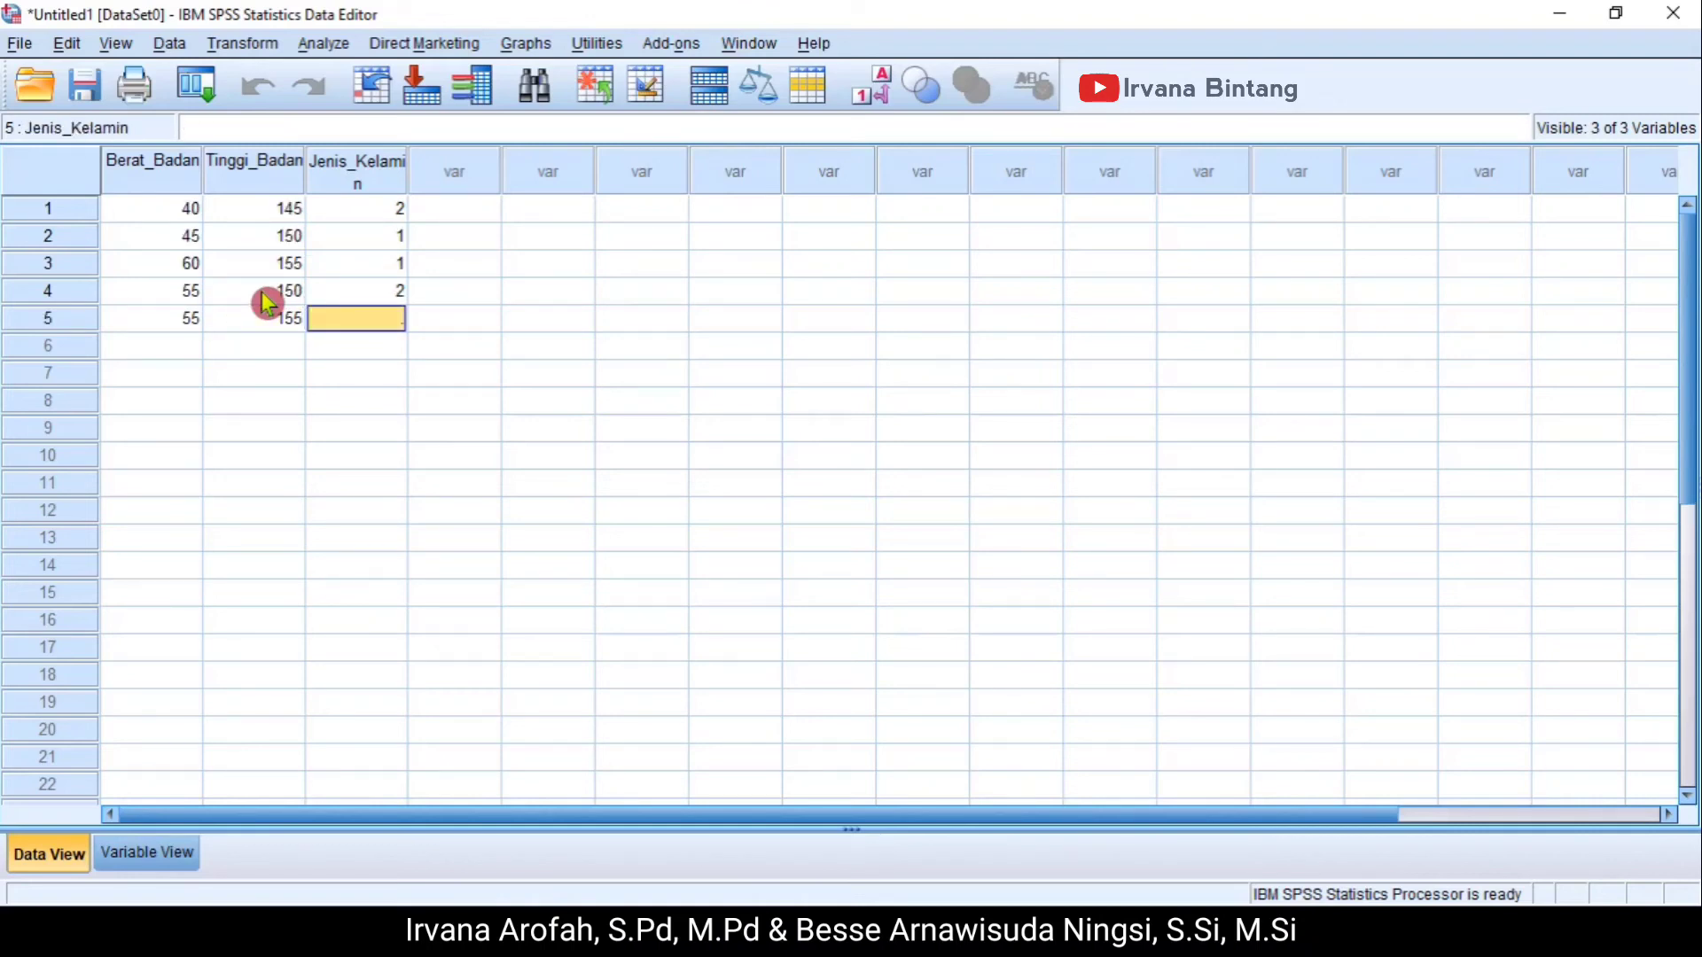
pyautogui.write('1')
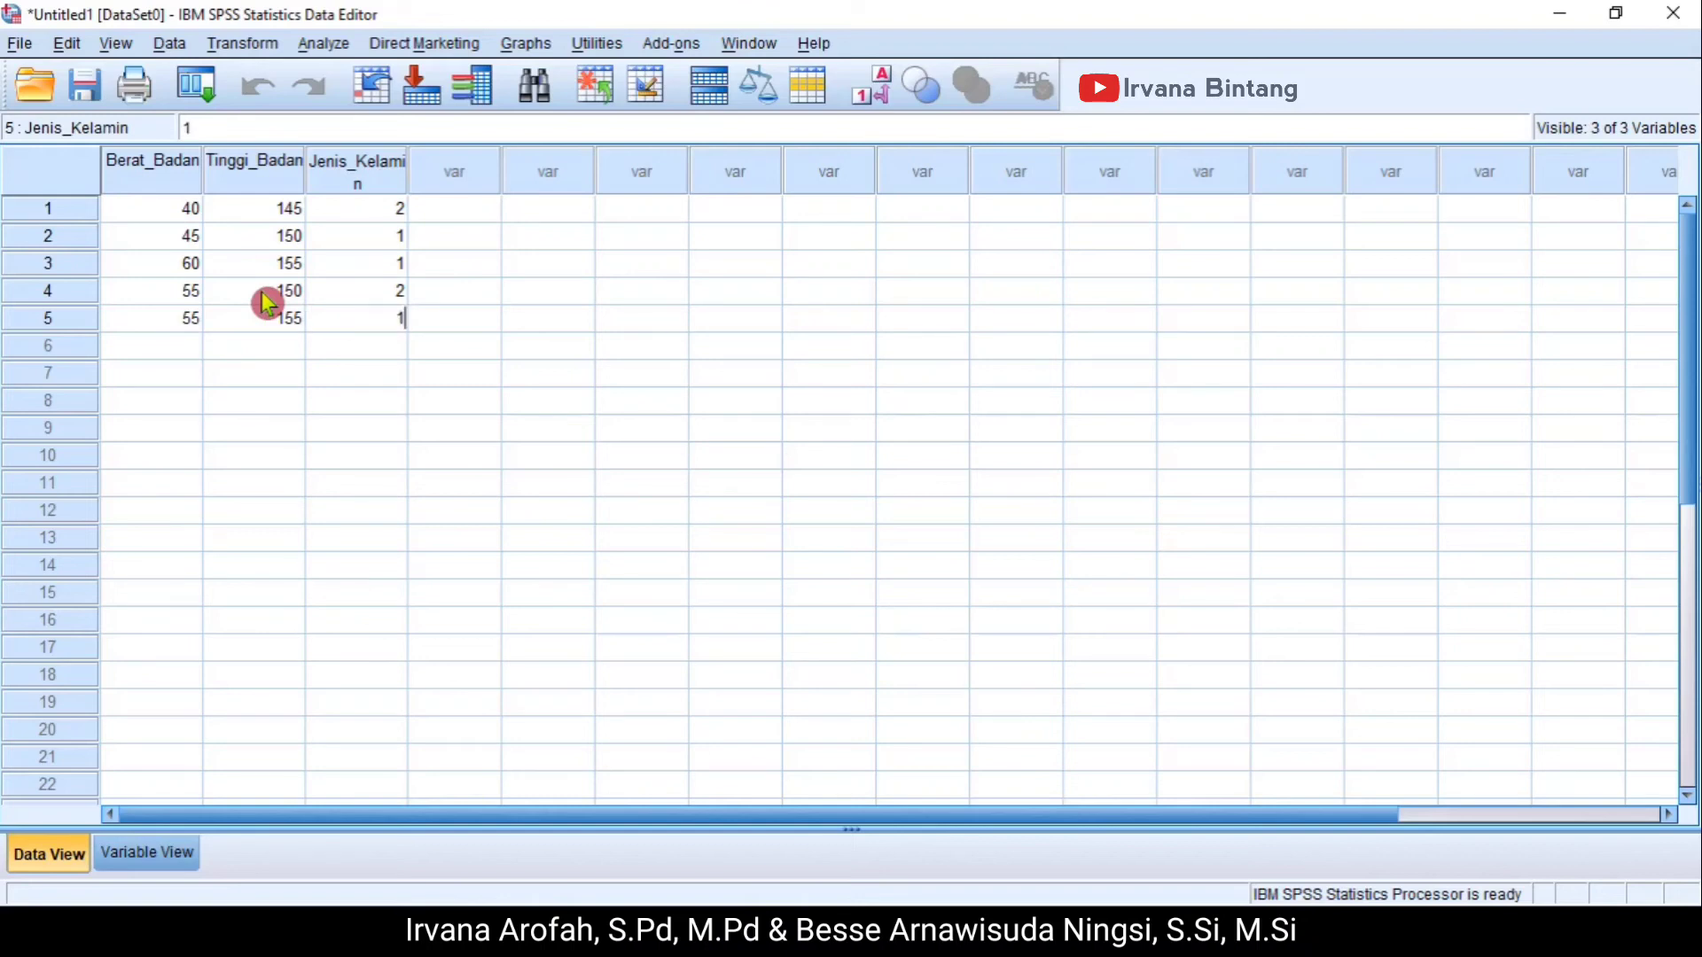
pyautogui.click(295, 429)
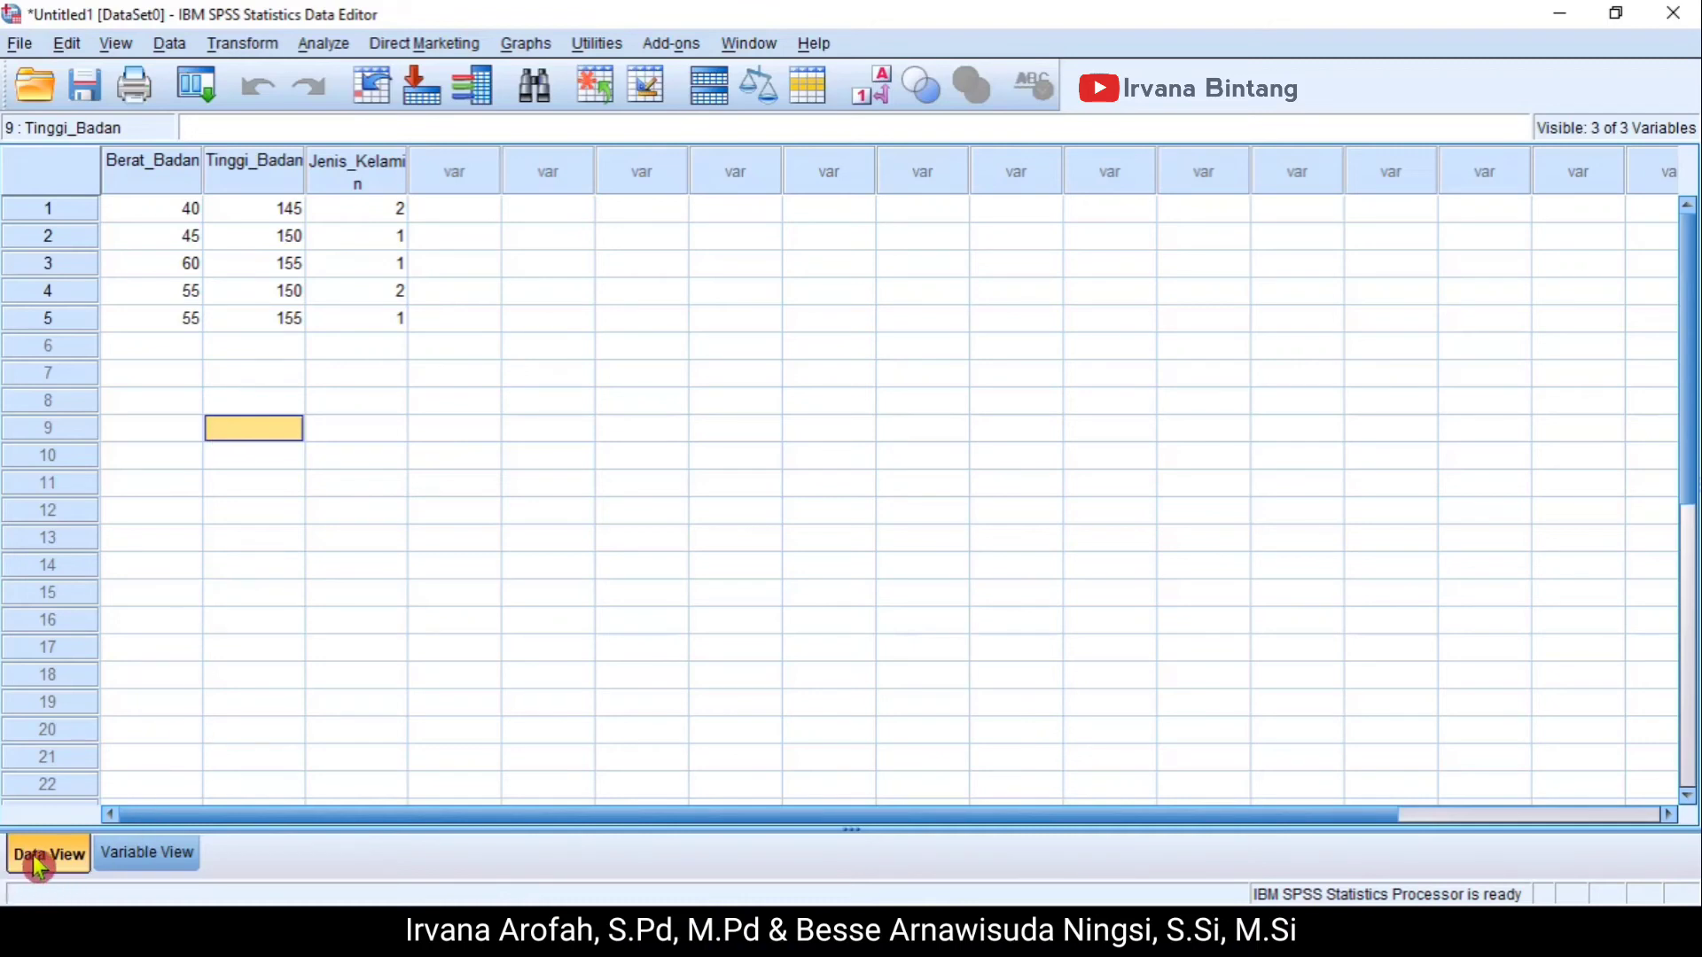
# - Set the measurement level of Tinggi_Badan and Jenis_Kelamin to Scale in Variable View
pyautogui.click(138, 856)
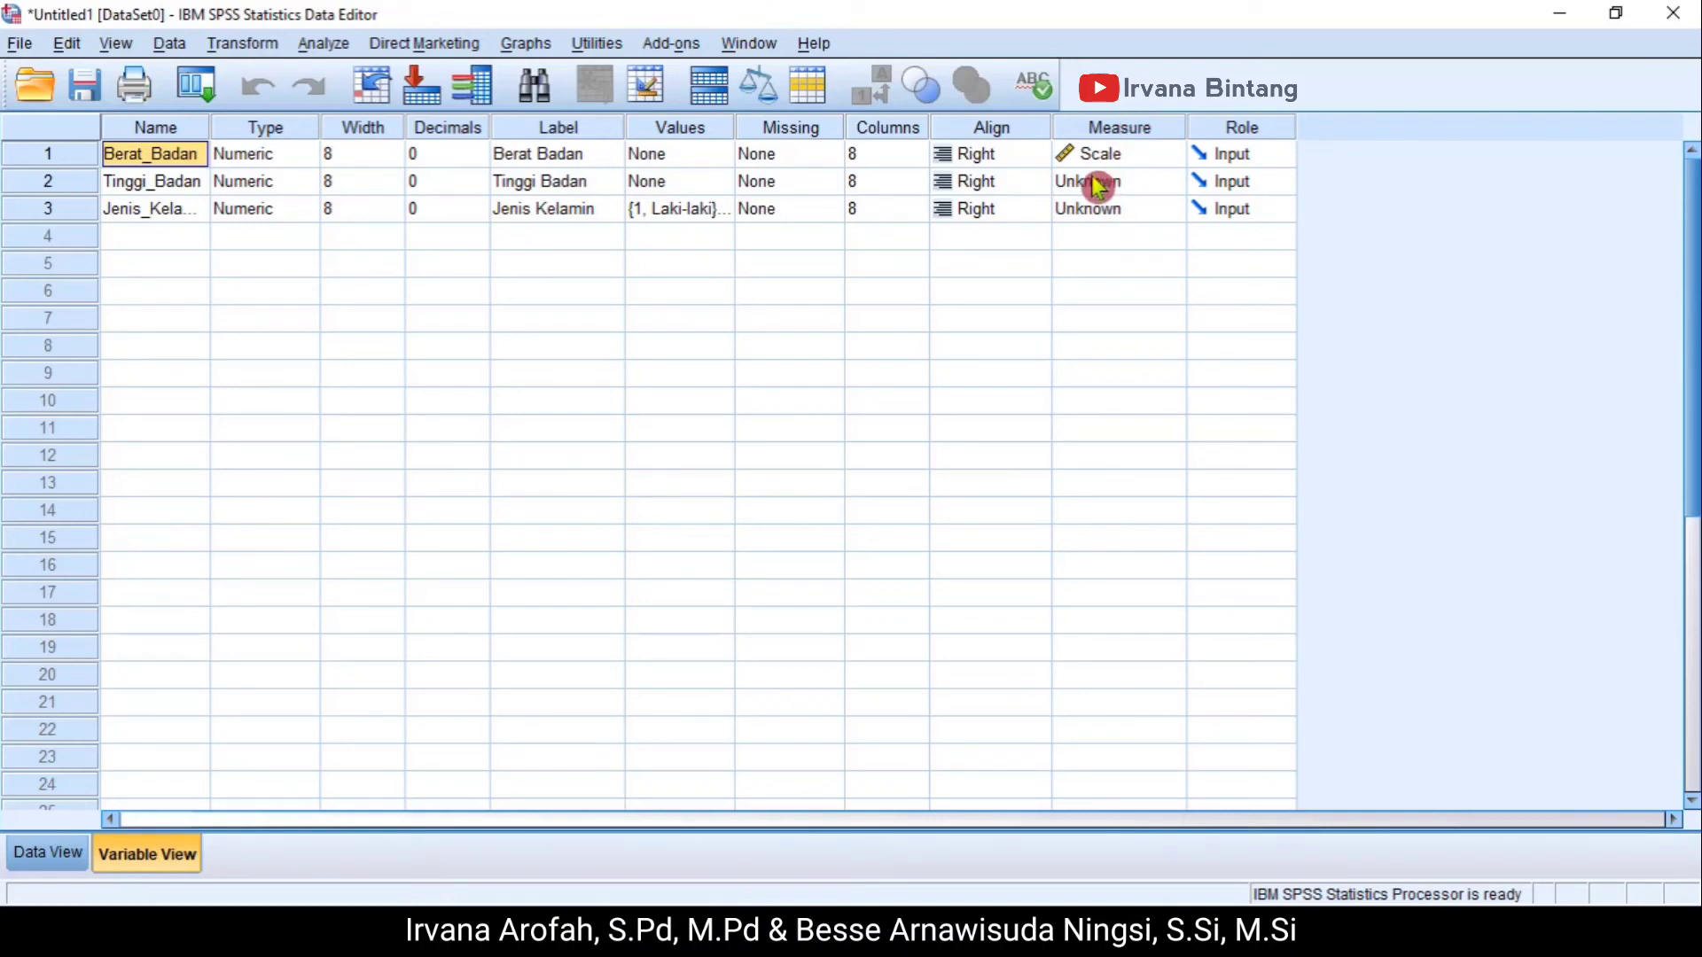
pyautogui.click(1137, 188)
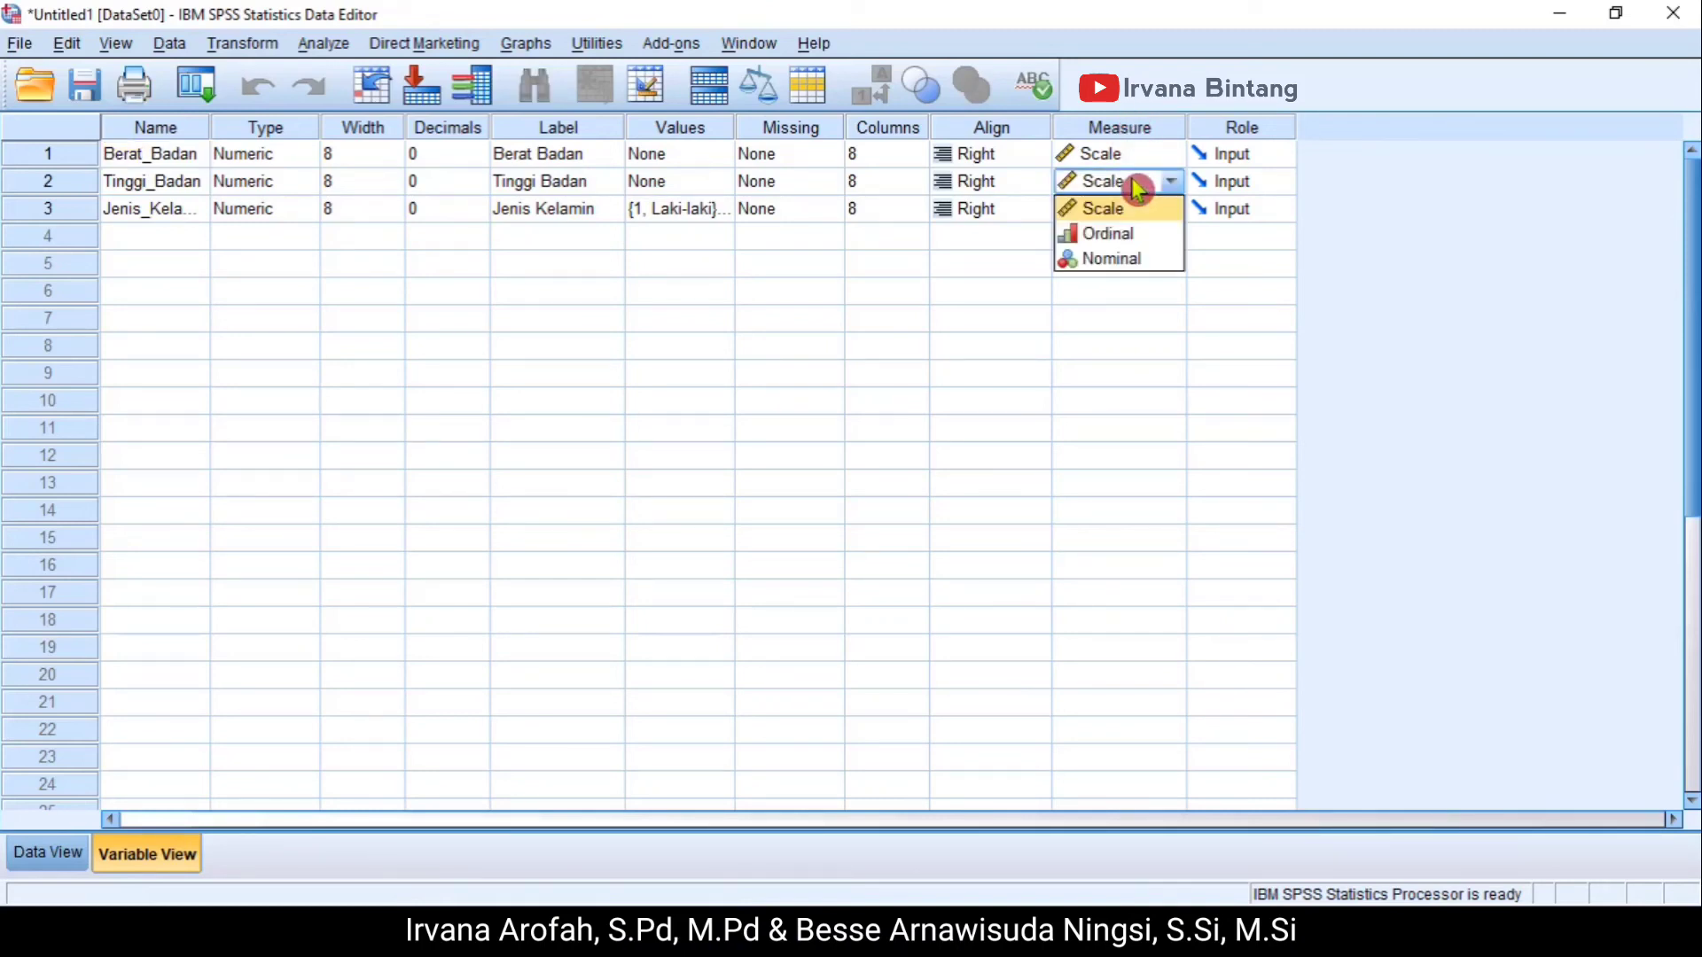
pyautogui.click(1118, 207)
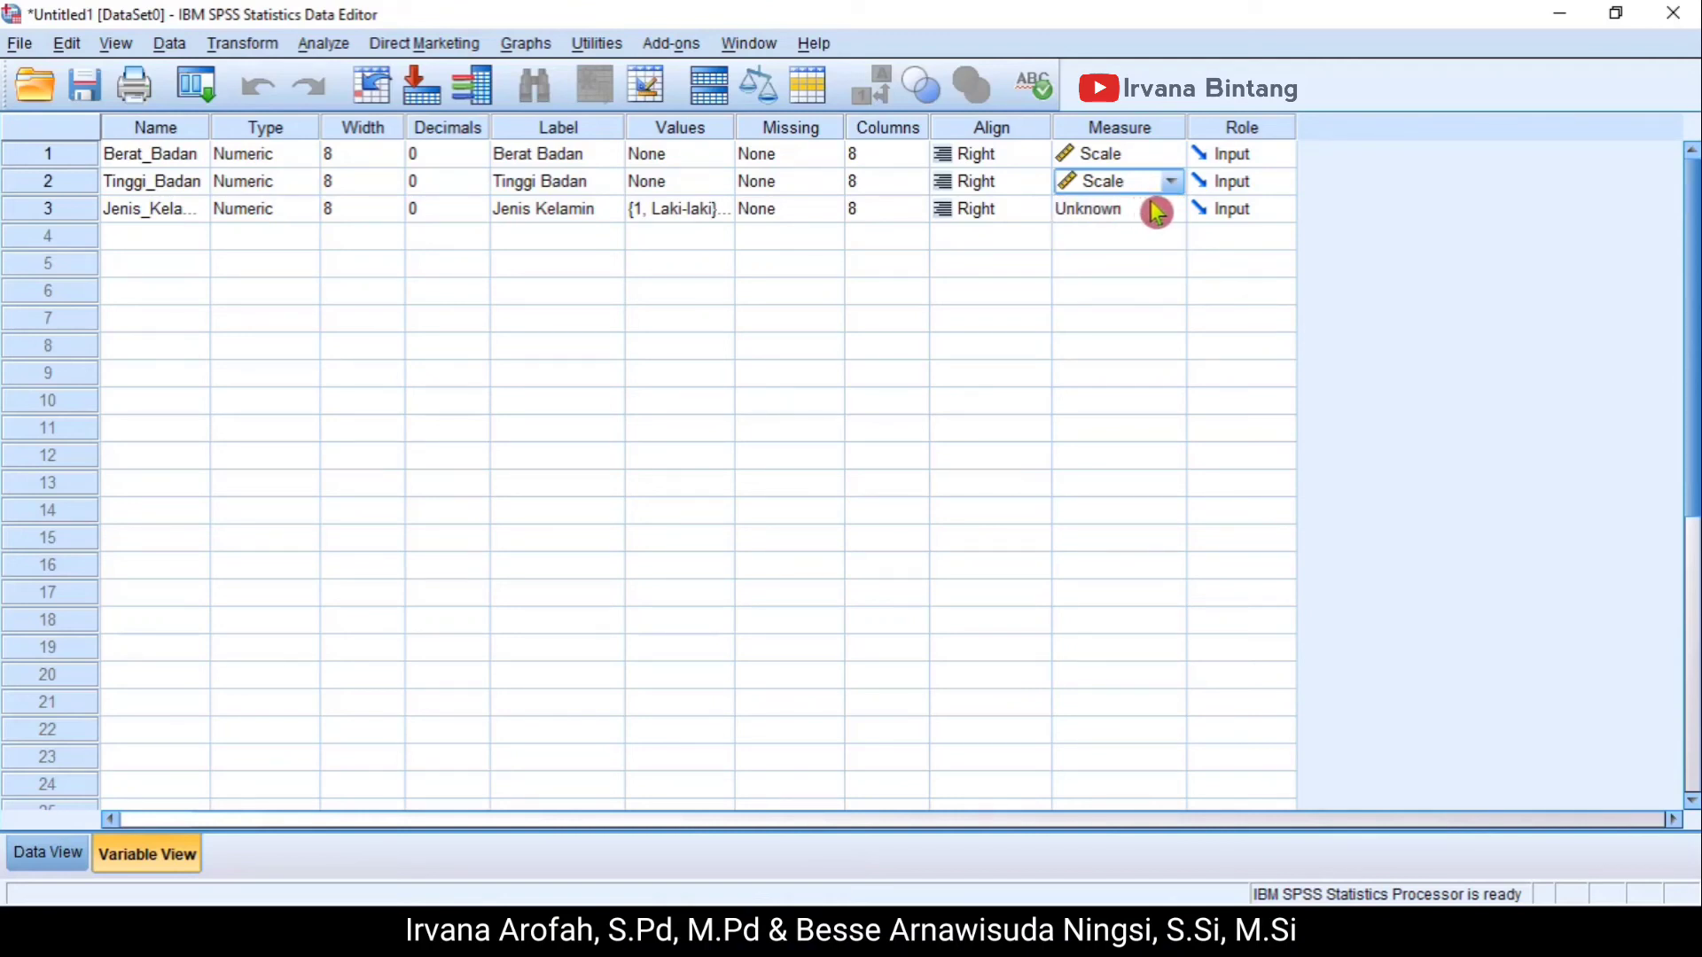
pyautogui.click(1150, 211)
pyautogui.click(1123, 235)
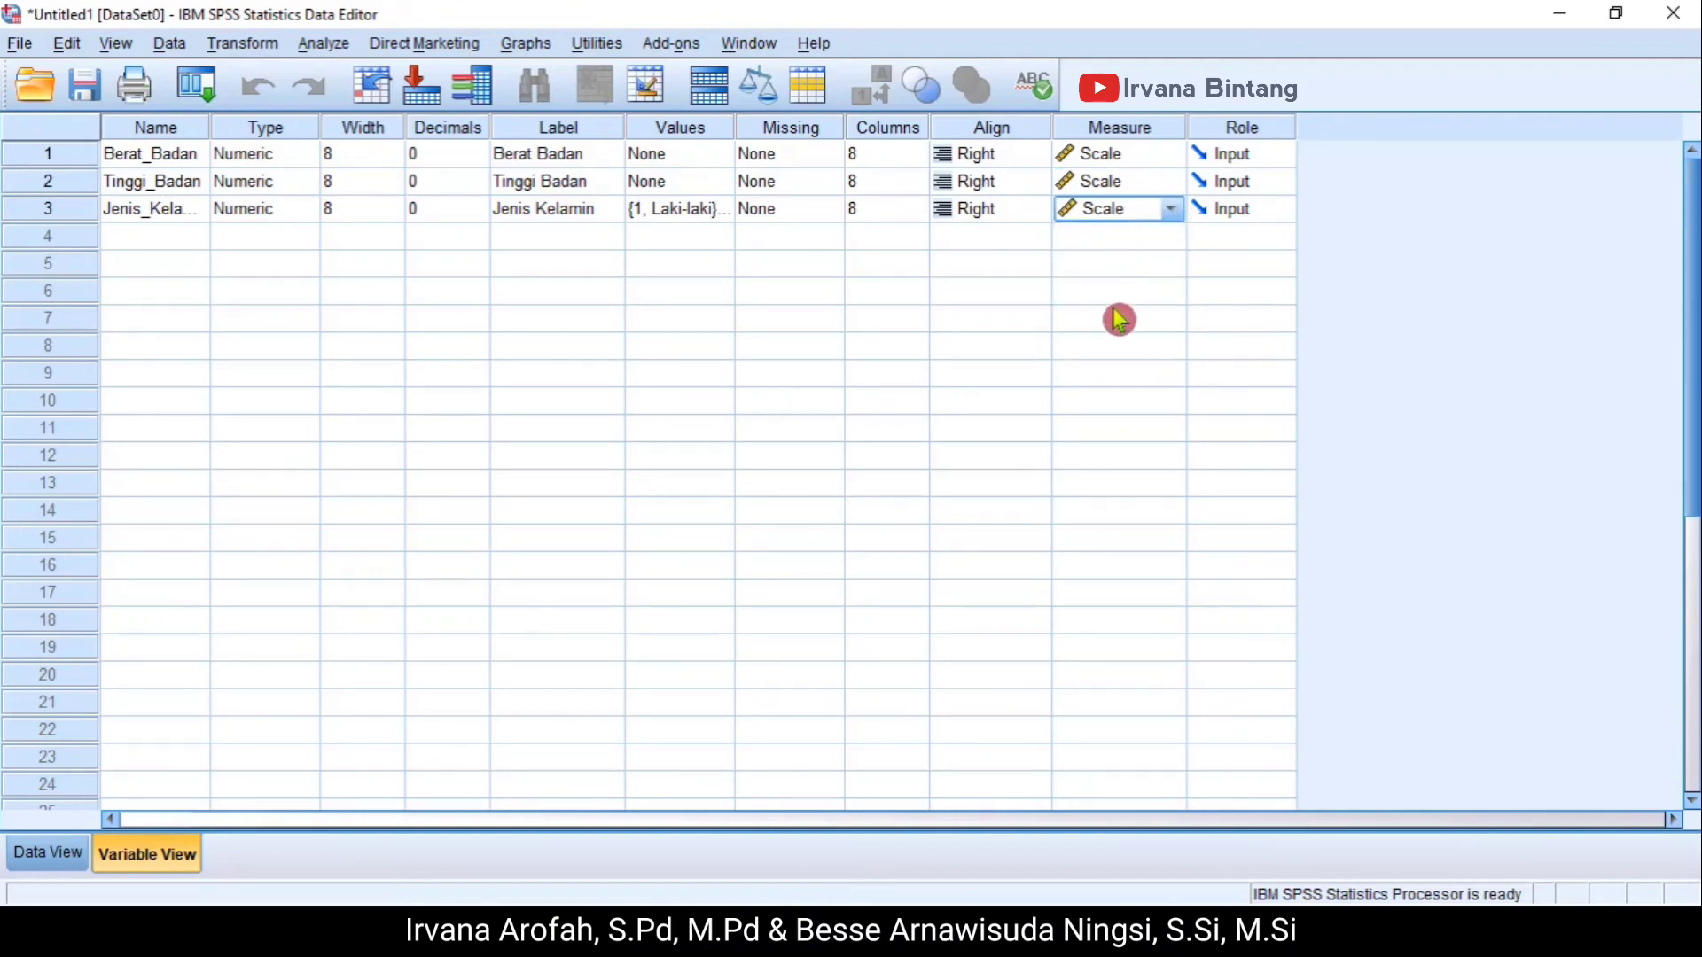
pyautogui.click(1114, 294)
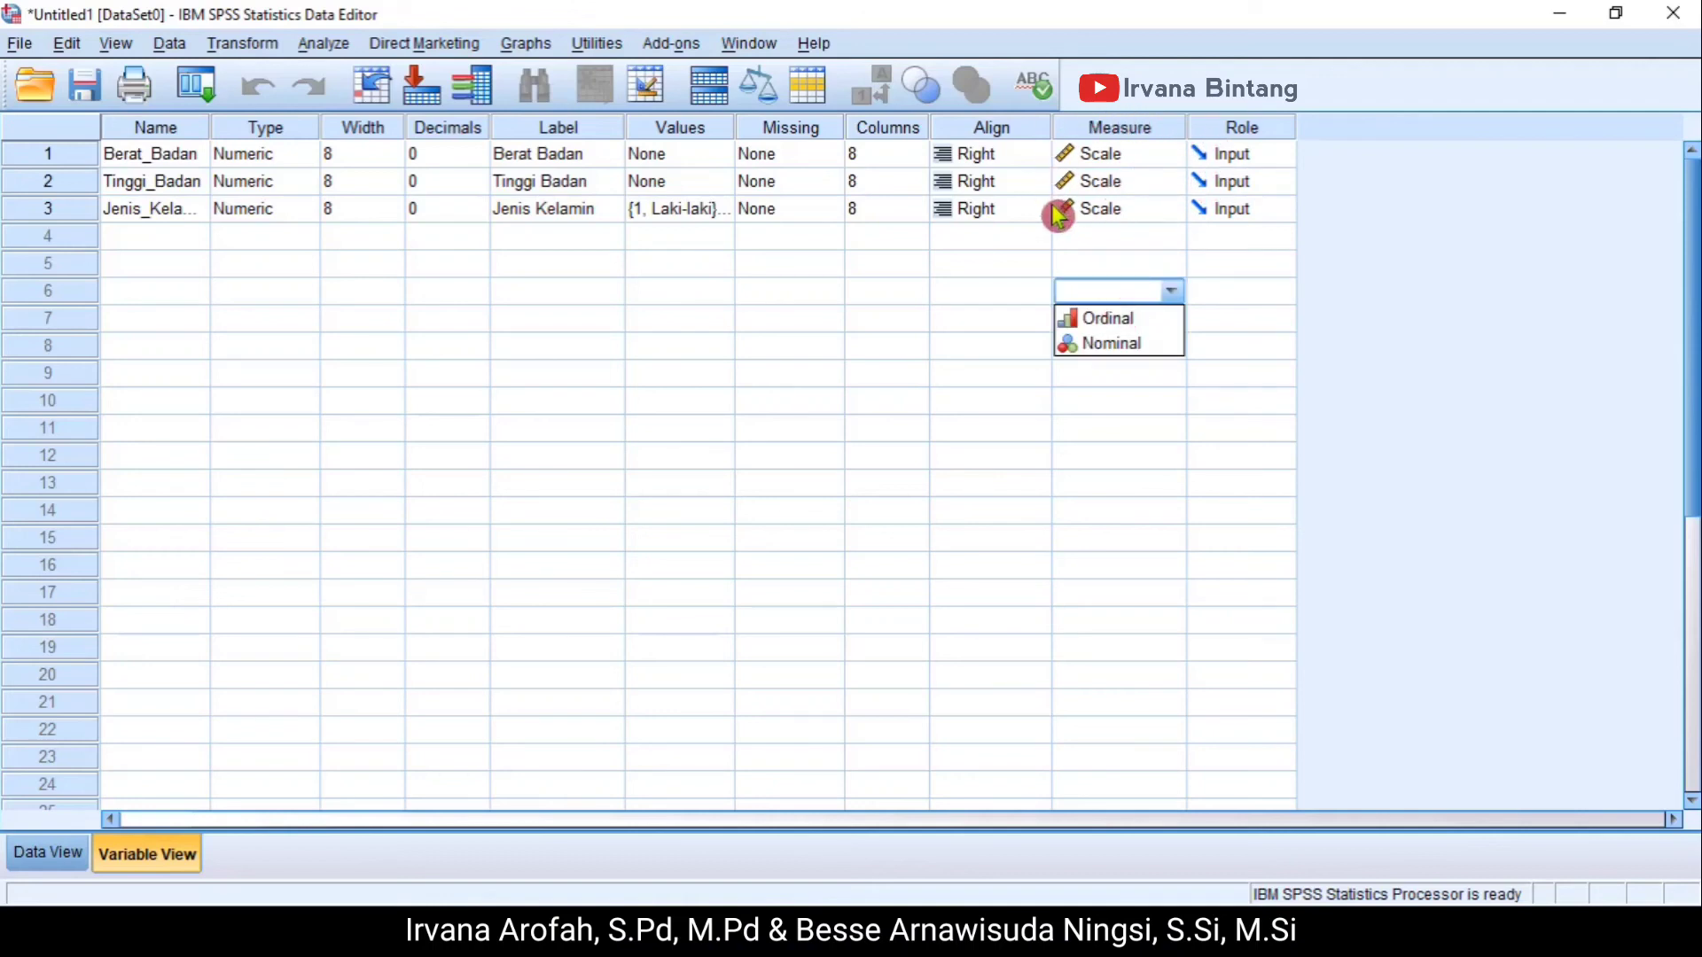
pyautogui.click(156, 129)
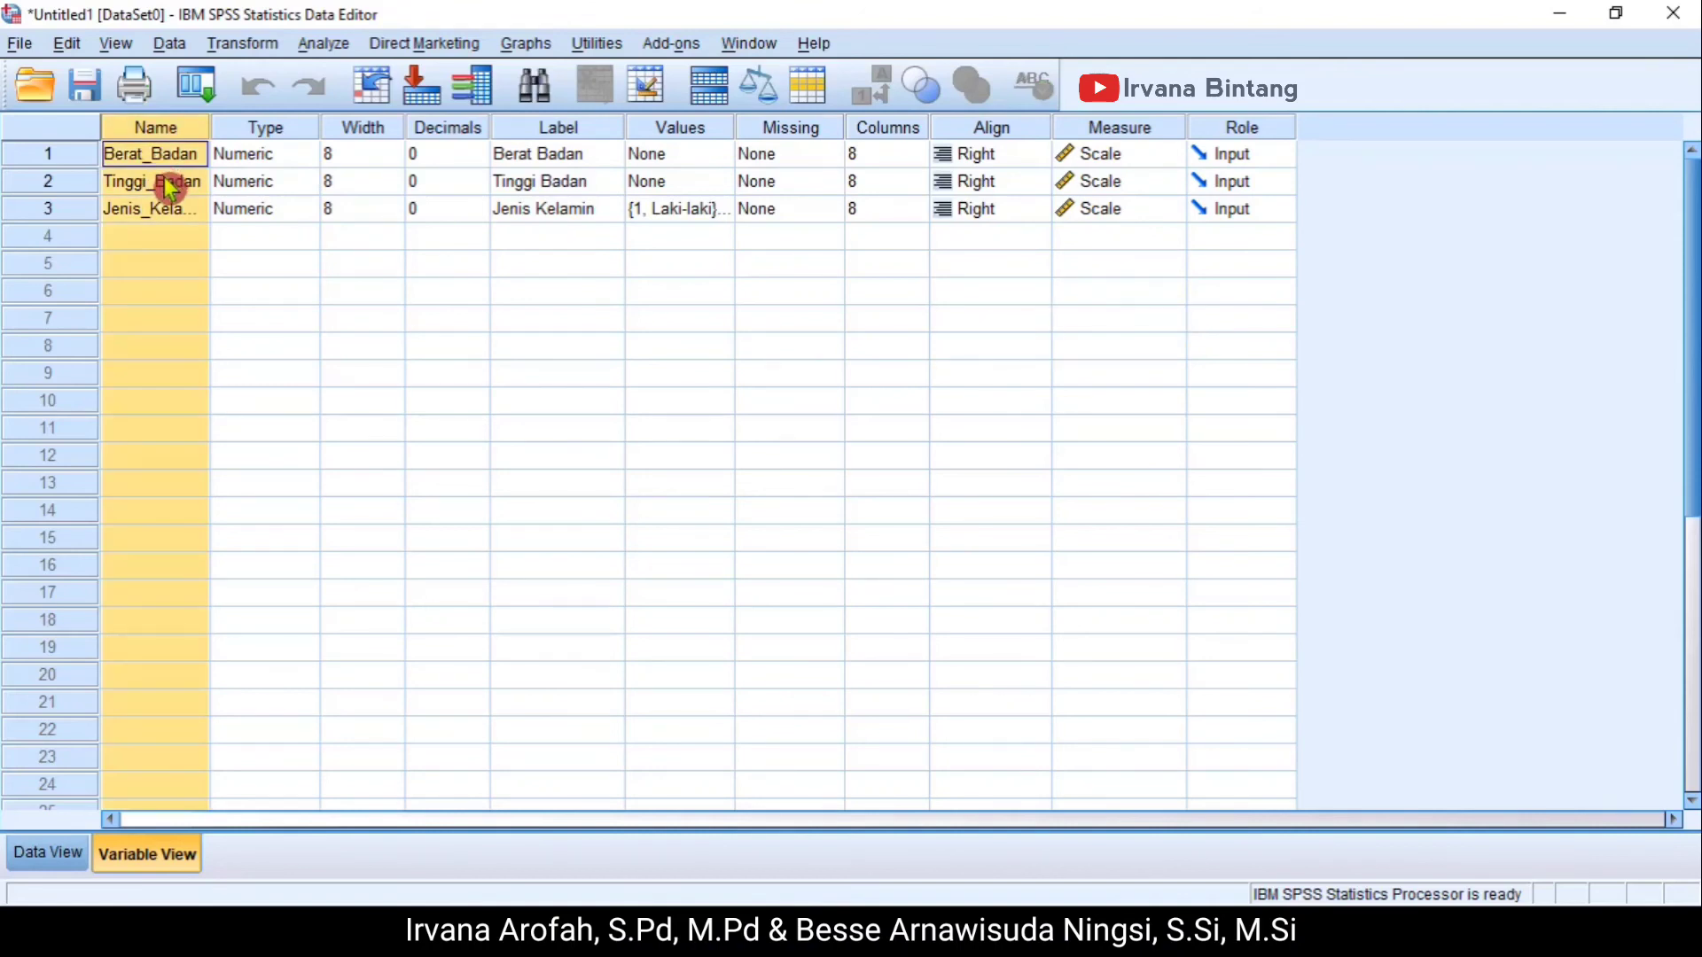
pyautogui.click(1107, 132)
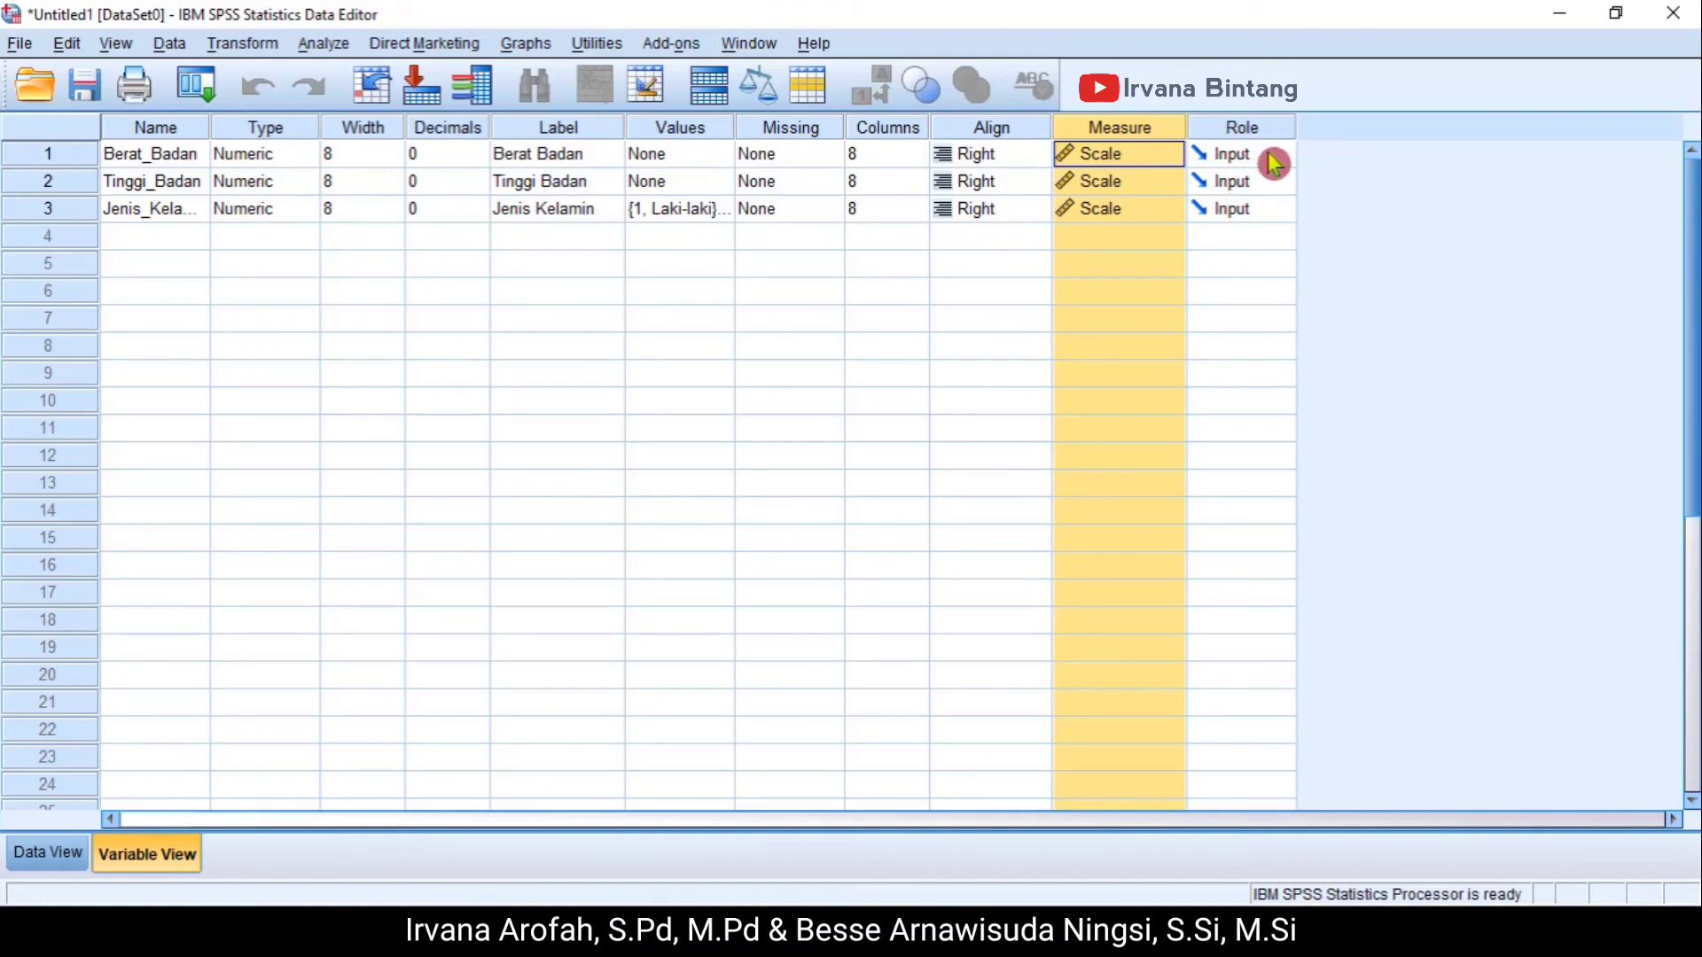
pyautogui.click(900, 291)
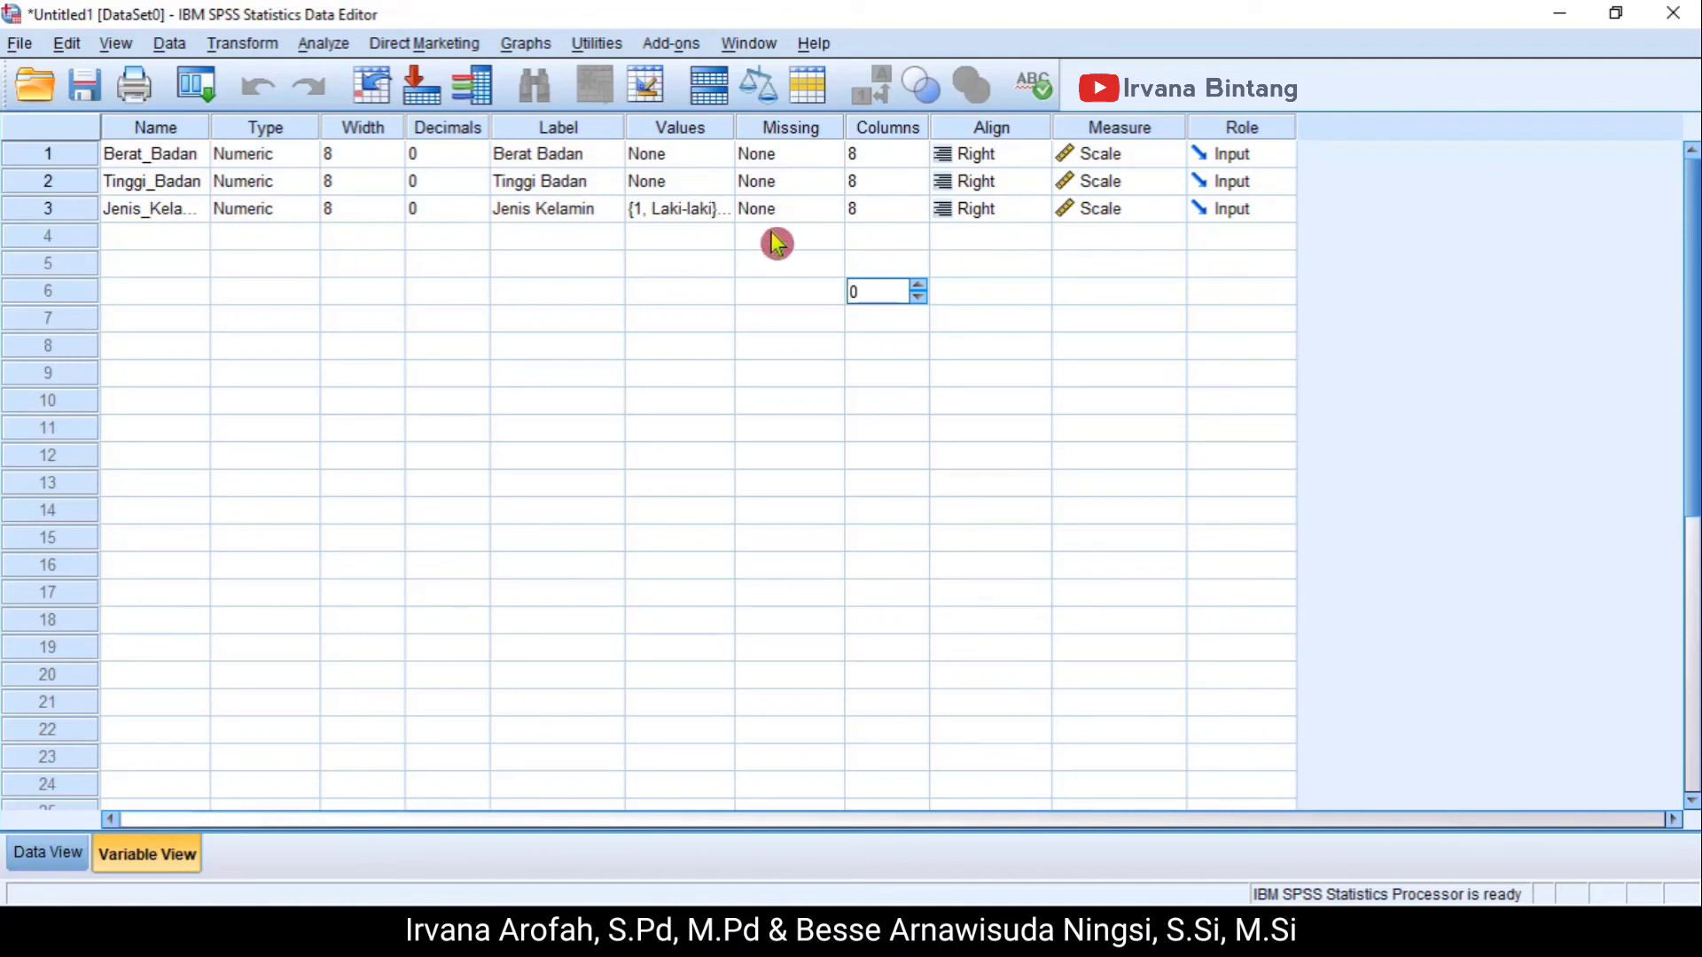
# - Return to Data View and look through the available analysis procedures, including Descriptive Statistics, and the legacy chart types
pyautogui.click(50, 853)
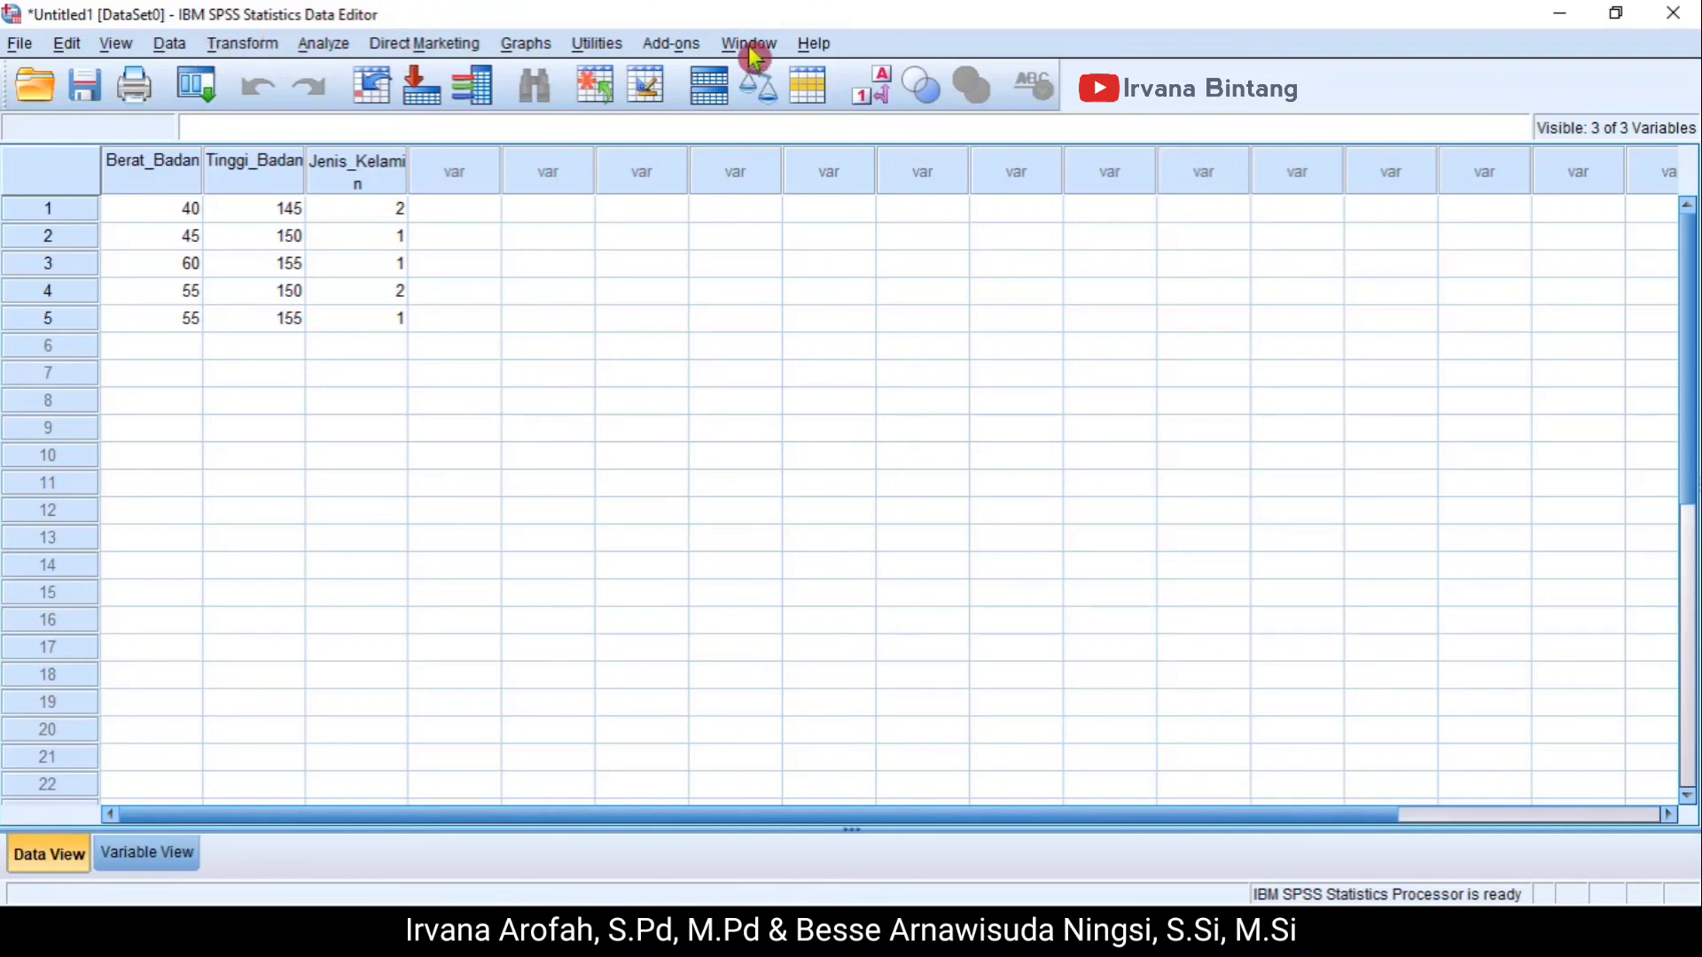
pyautogui.click(316, 49)
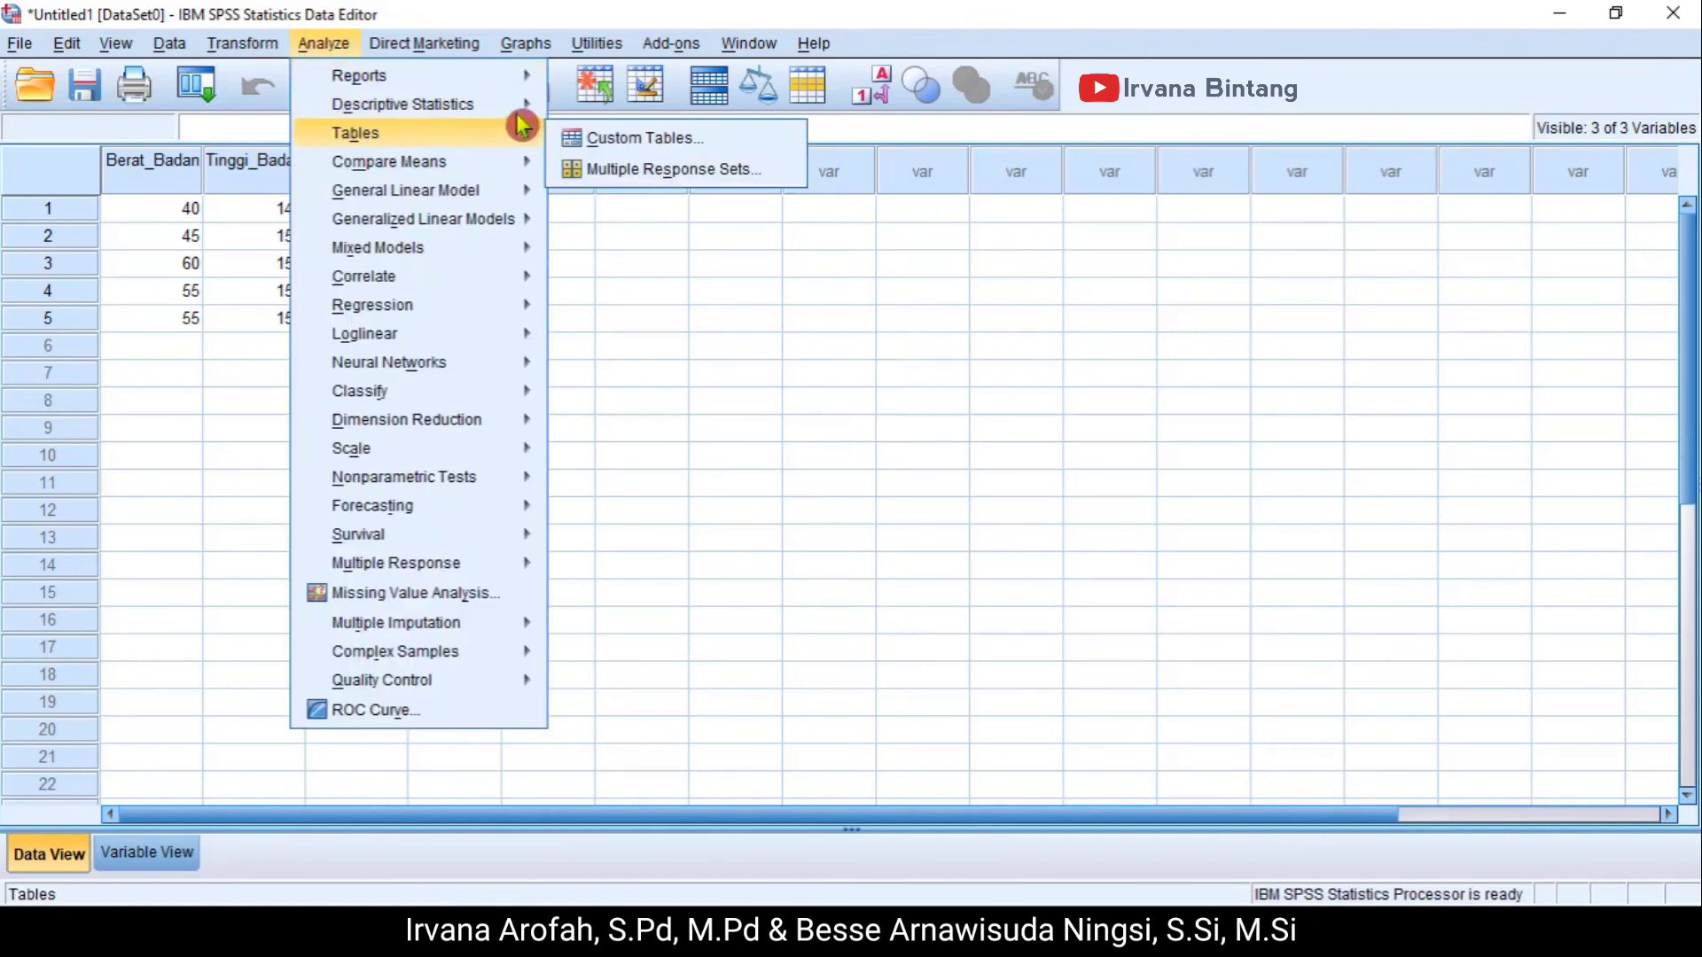
pyautogui.moveTo(380, 110)
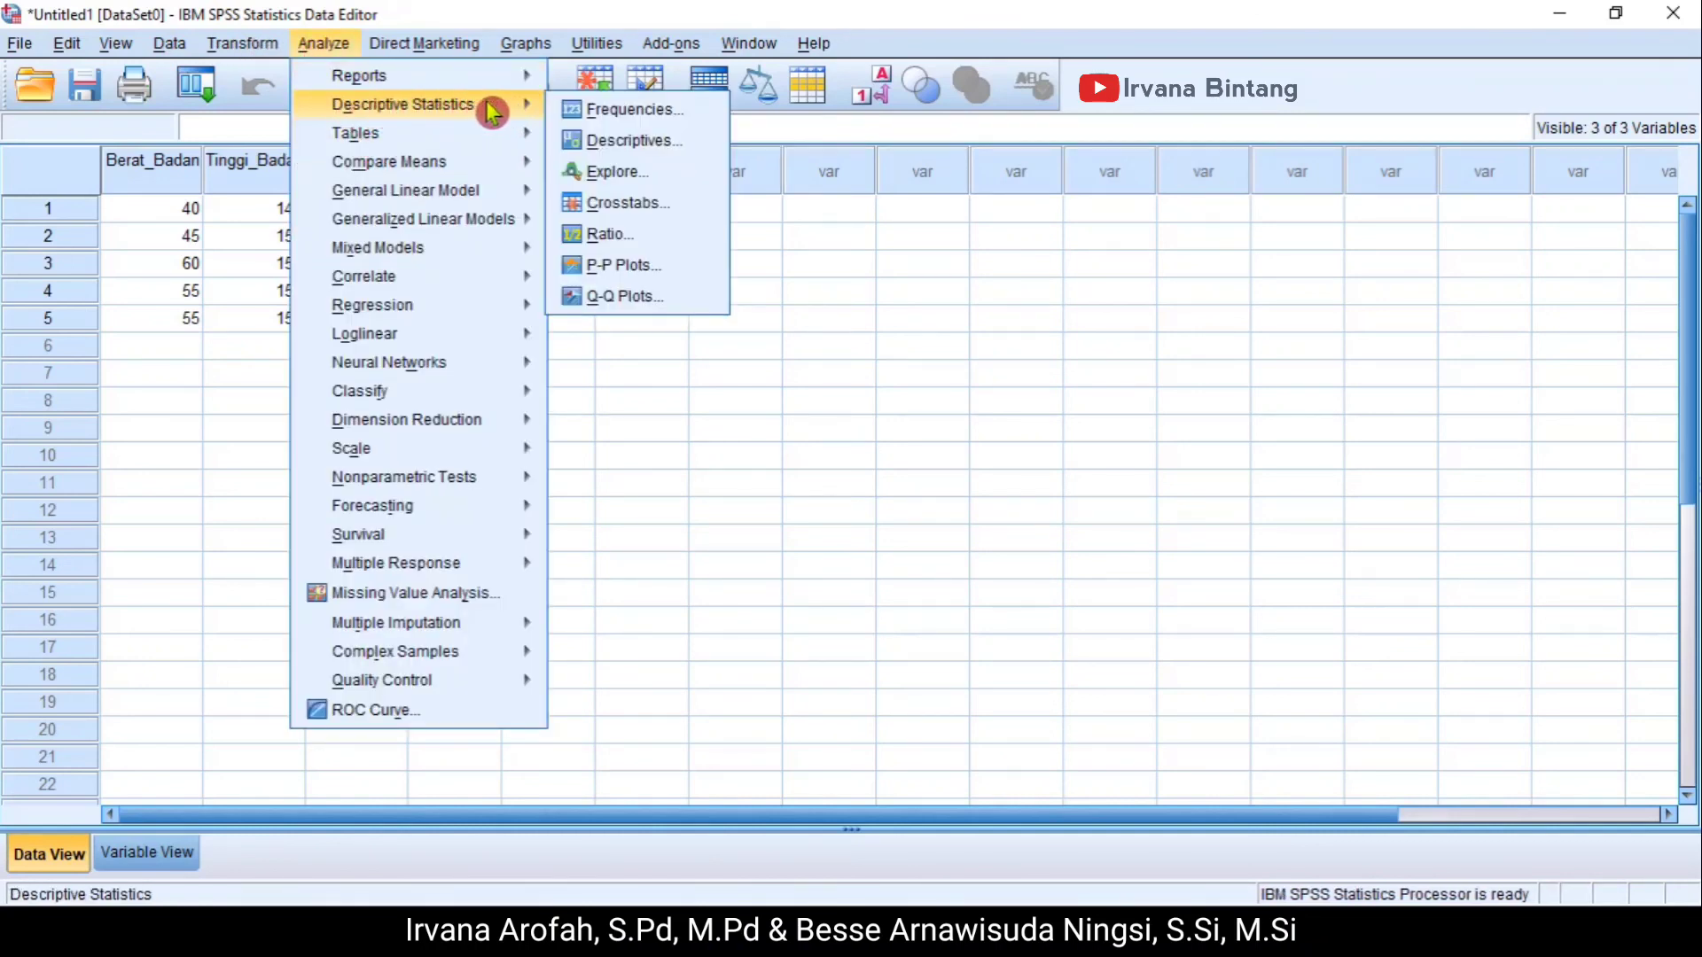
pyautogui.moveTo(359, 142)
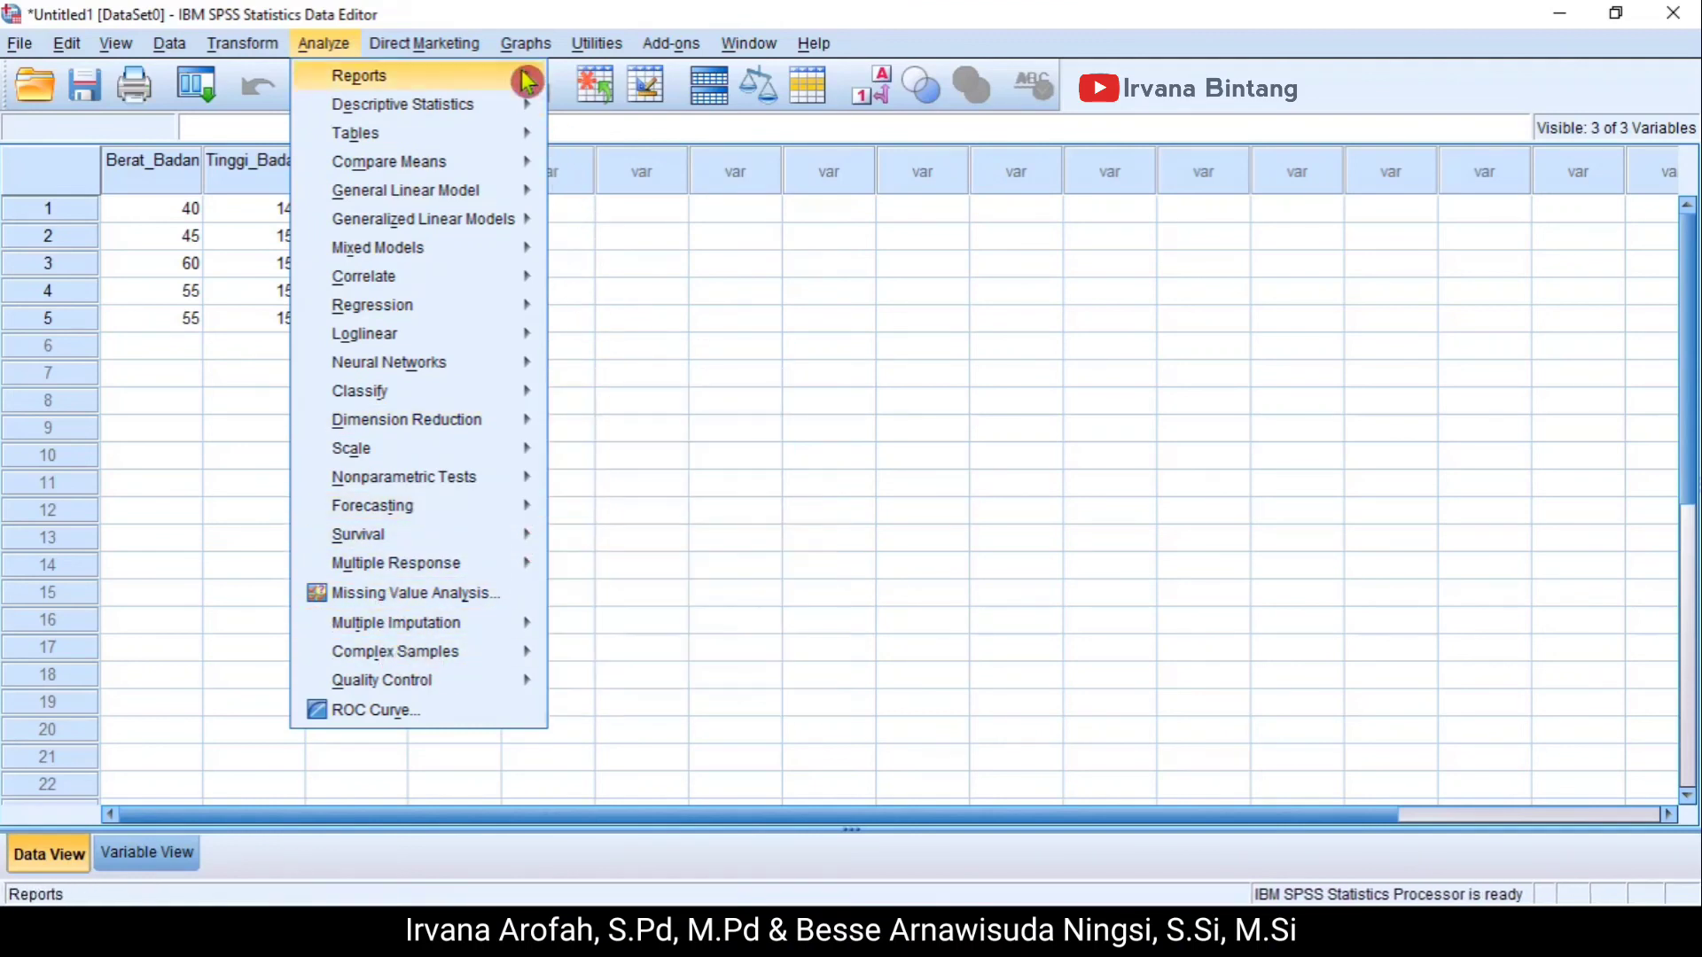
pyautogui.moveTo(524, 62)
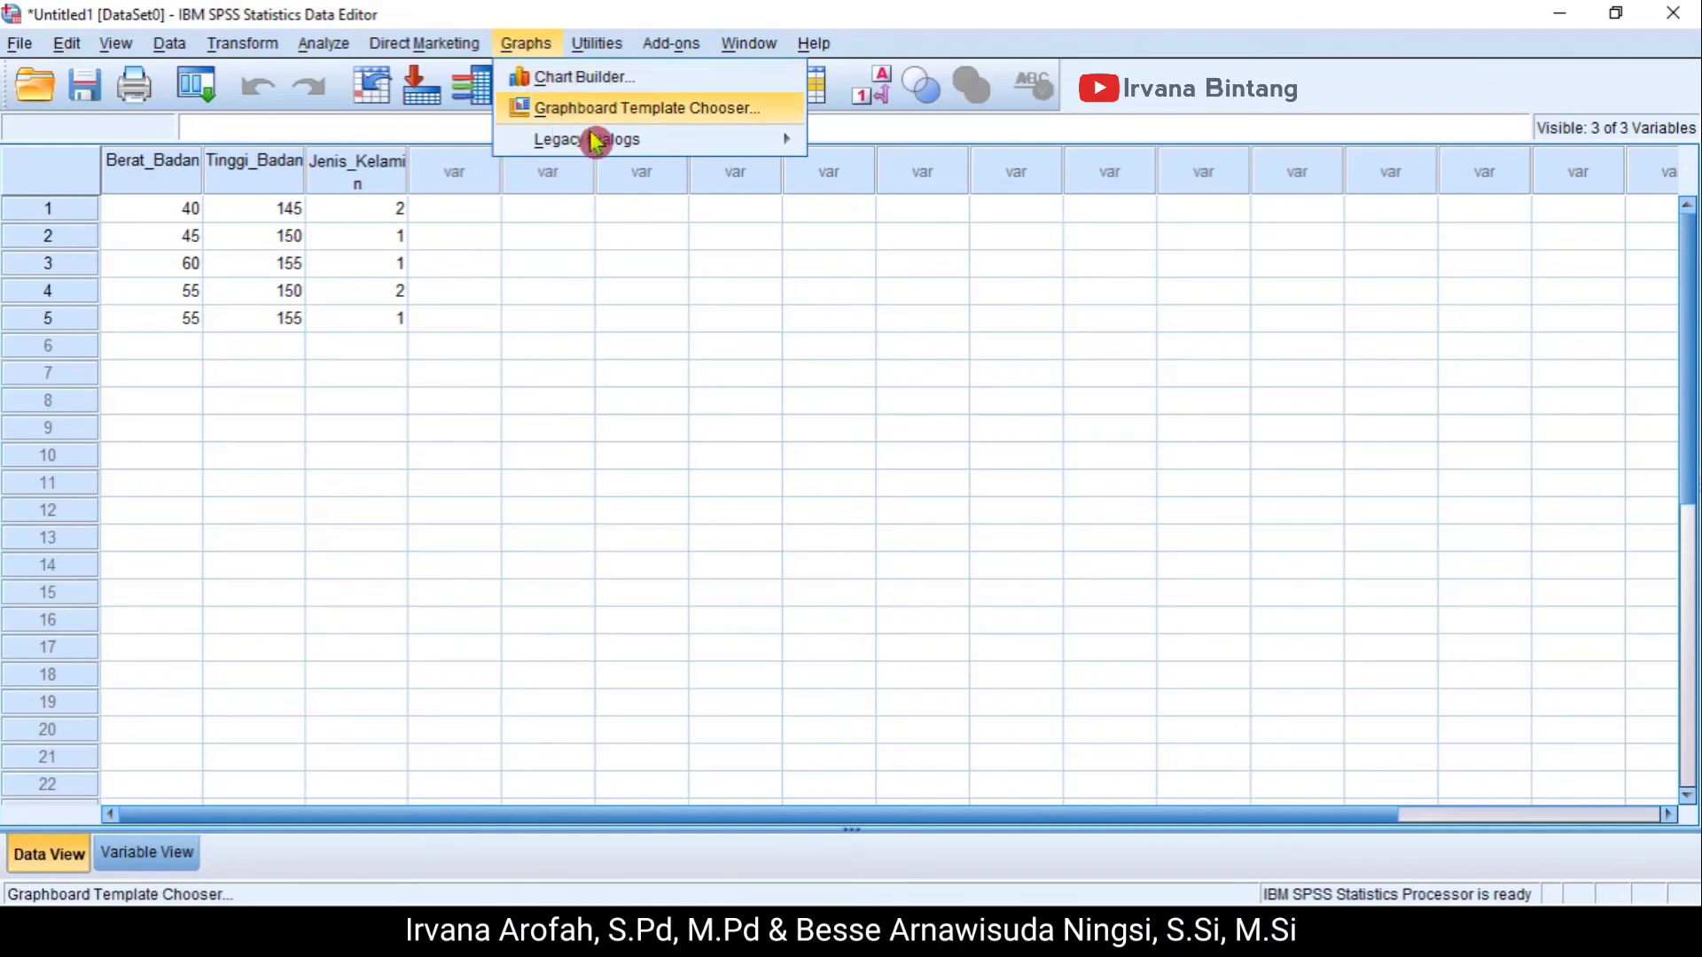
pyautogui.moveTo(666, 149)
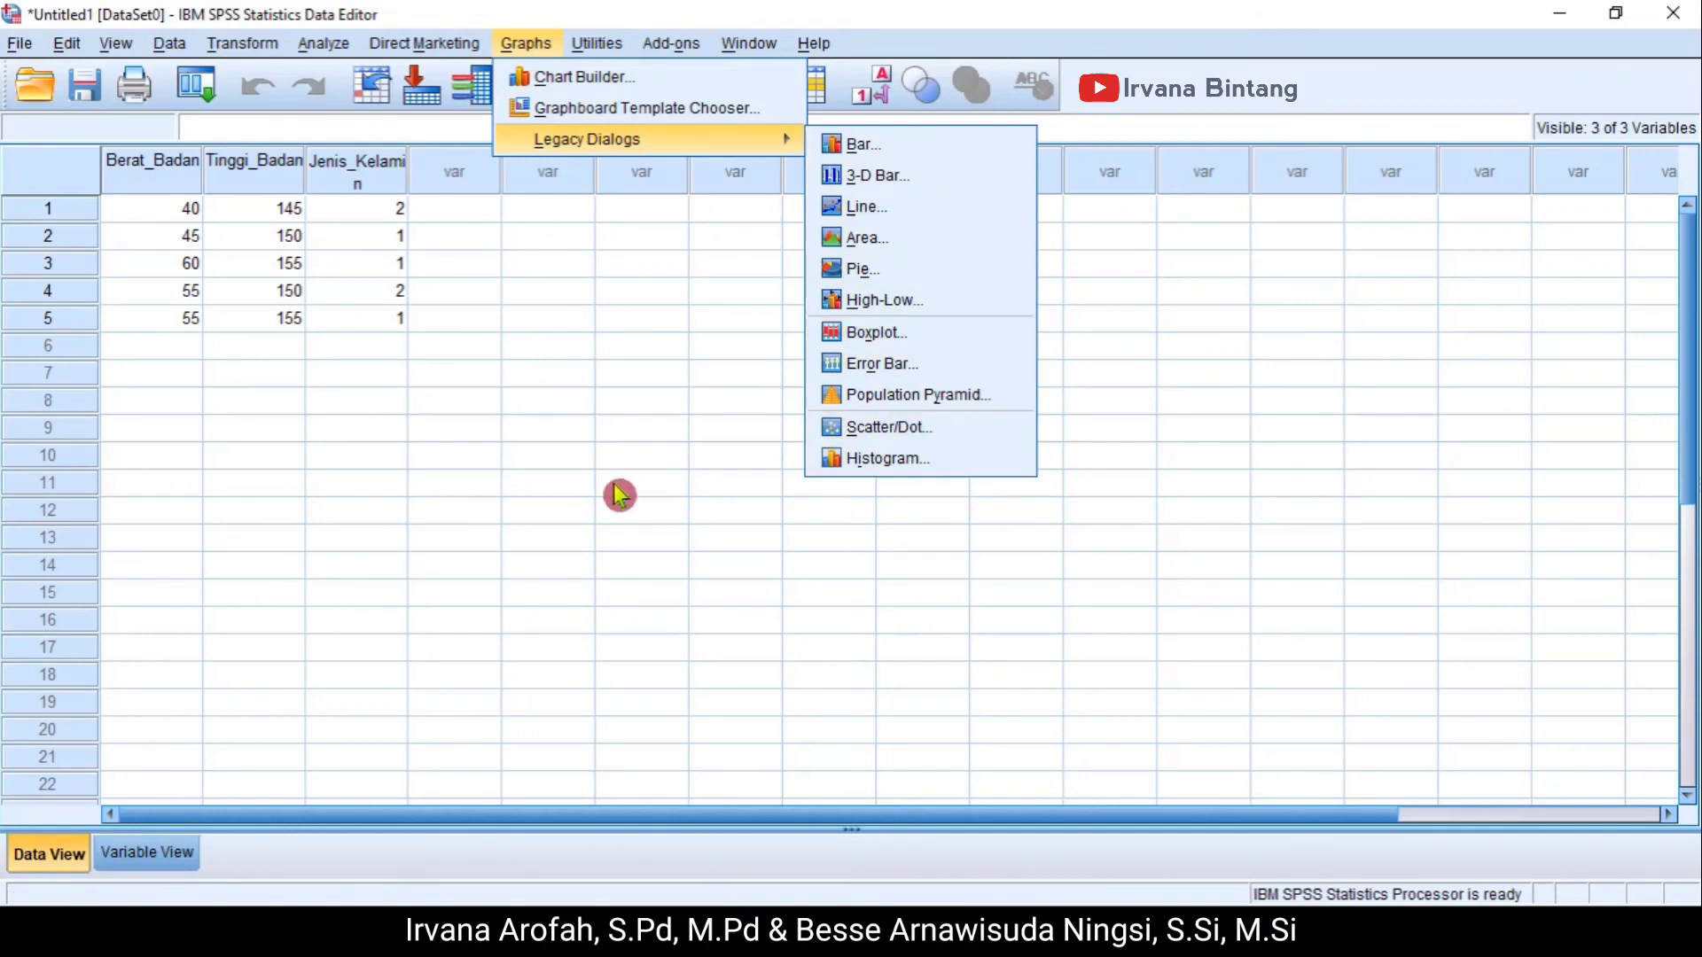
pyautogui.click(565, 440)
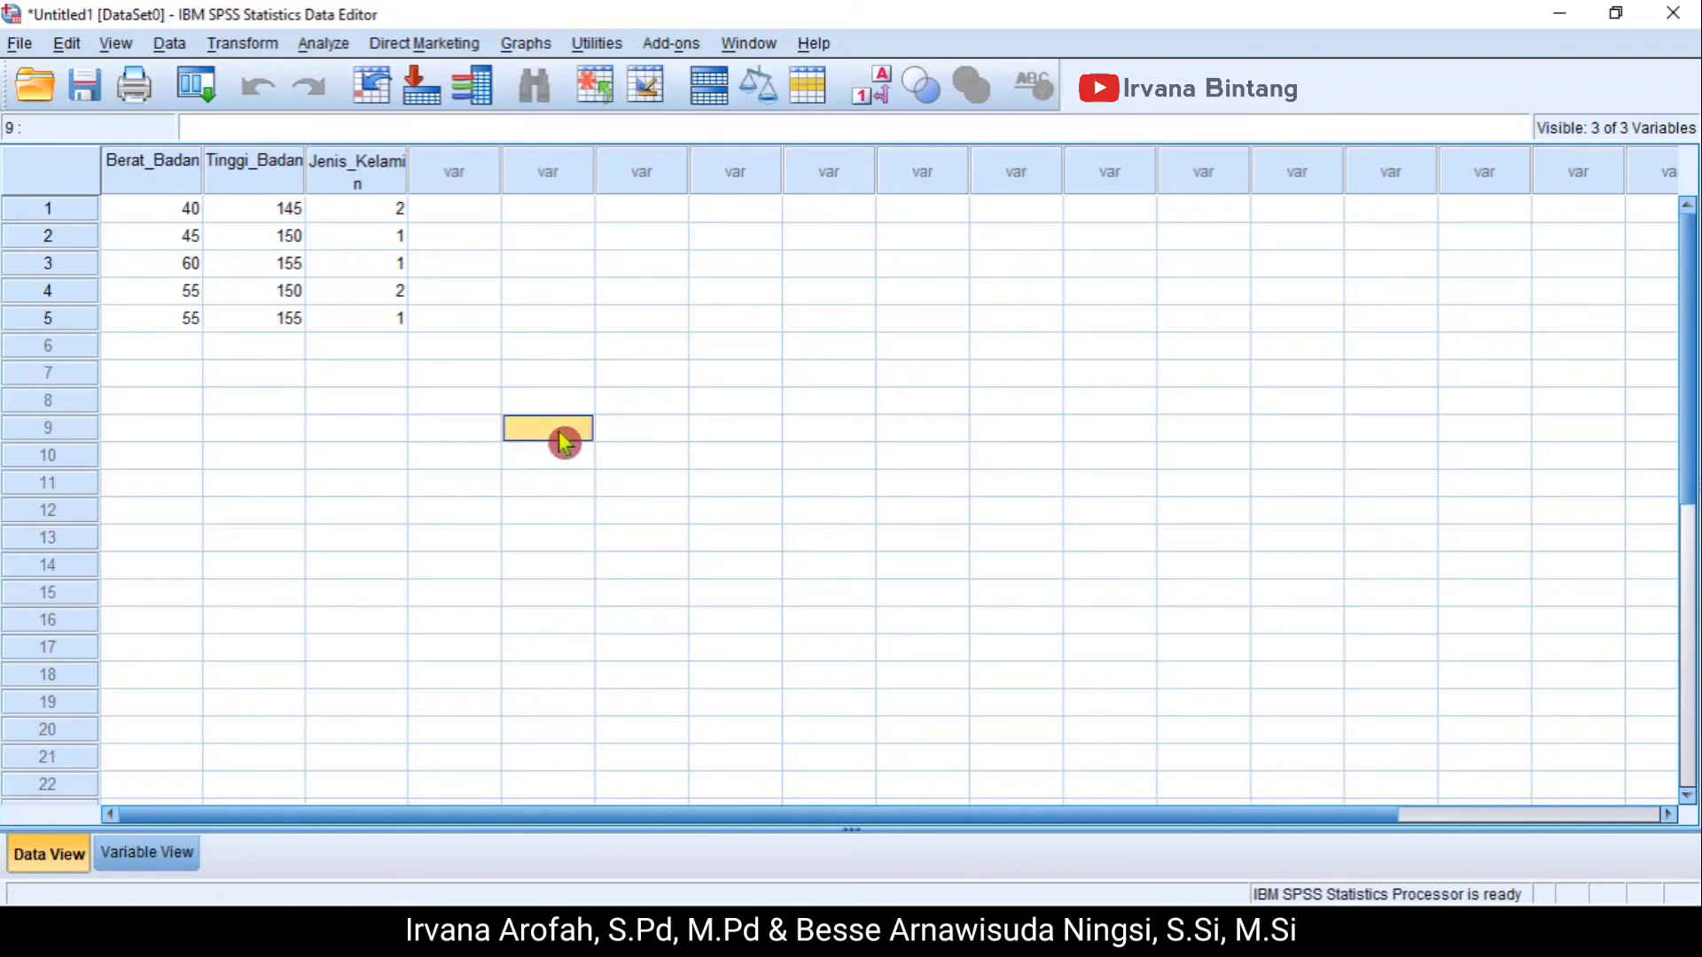